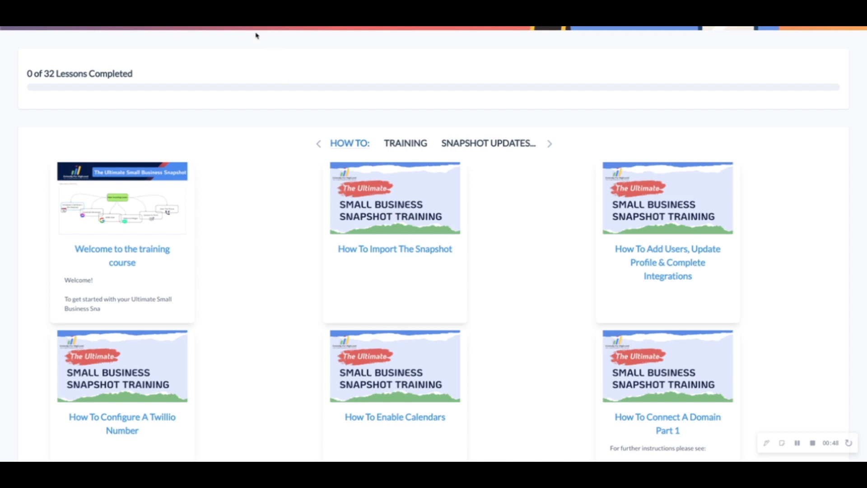
# Open the lesson "How To Add Users, Update Profile & Complete Integrations" and look over its lesson list.
pyautogui.click(690, 274)
pyautogui.scroll(-3, 430, 227)
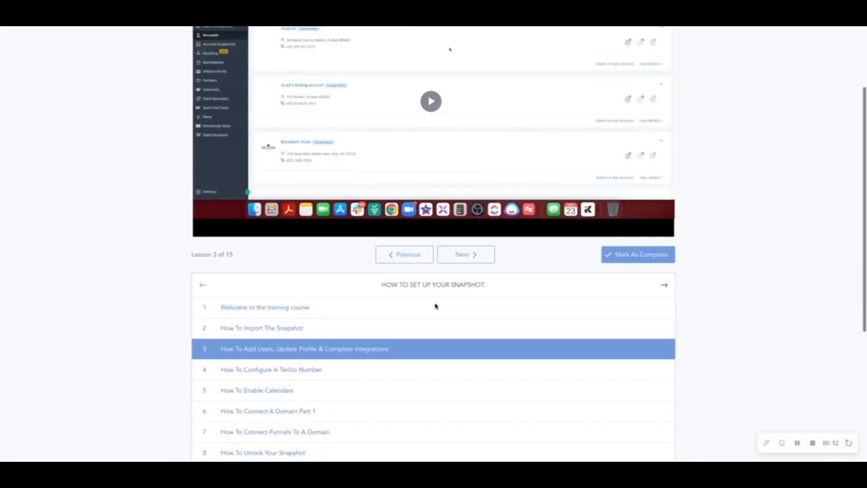
pyautogui.scroll(3, 435, 123)
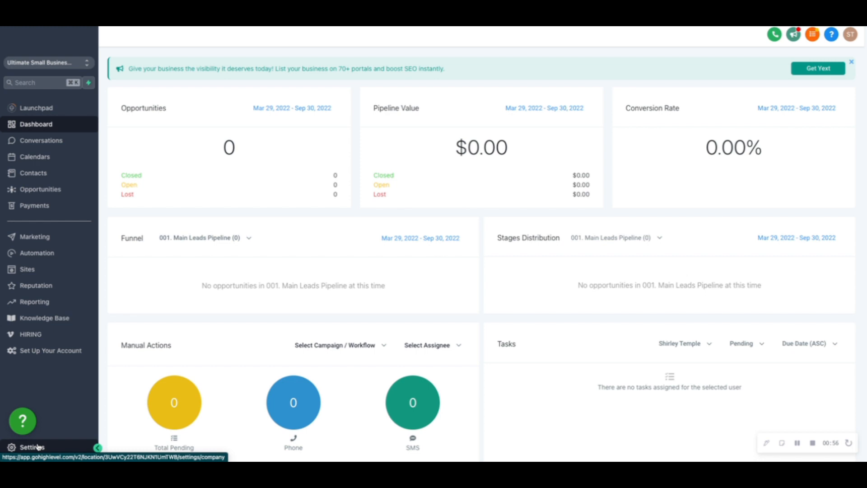
# Switch to the HighLevel sub-account and view the Profile and My Staff pages in its settings.
pyautogui.click(51, 434)
pyautogui.click(38, 211)
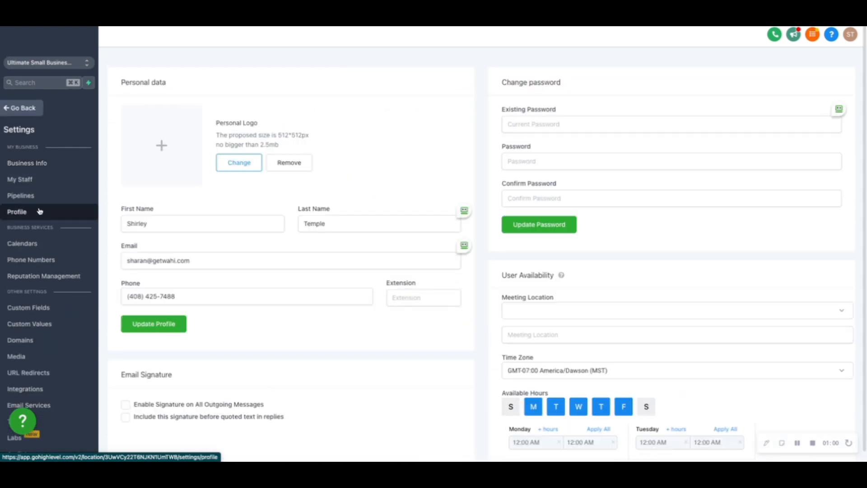
pyautogui.click(35, 182)
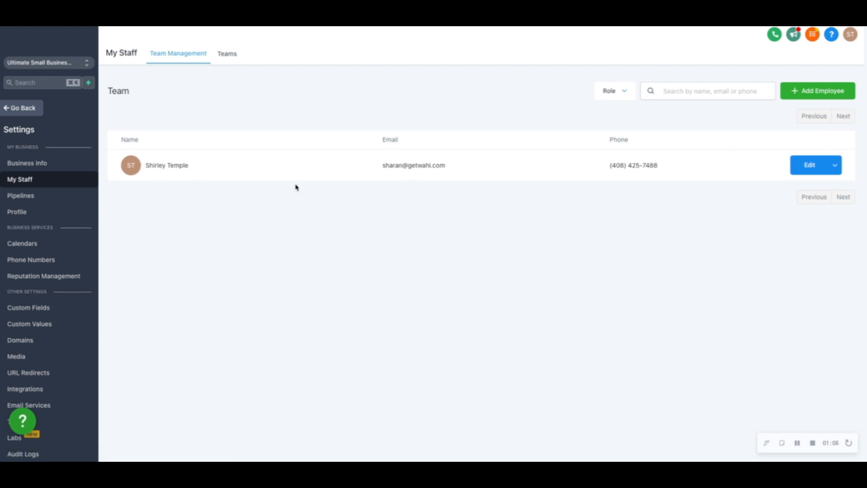
pyautogui.scroll(-1, 296, 187)
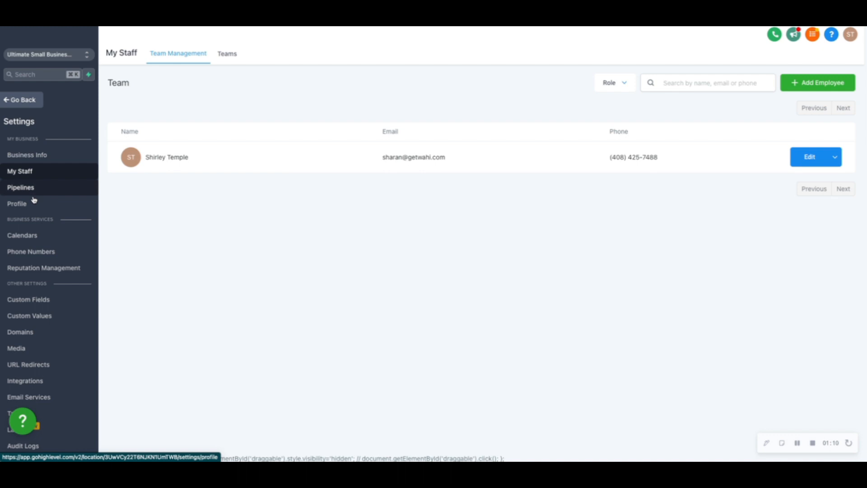
# Connect the location's Google account from the integrations settings, allowing Lead Connector all requested access and closing the business linking page.
pyautogui.click(50, 381)
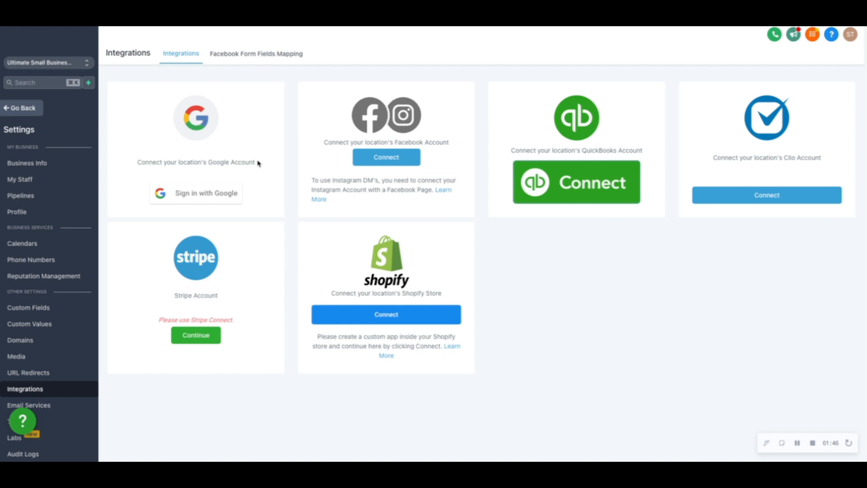
pyautogui.click(203, 195)
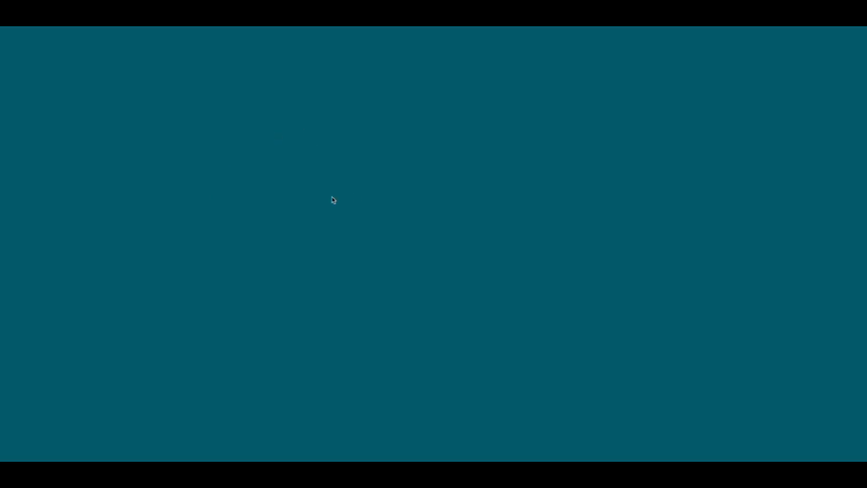
pyautogui.click(424, 240)
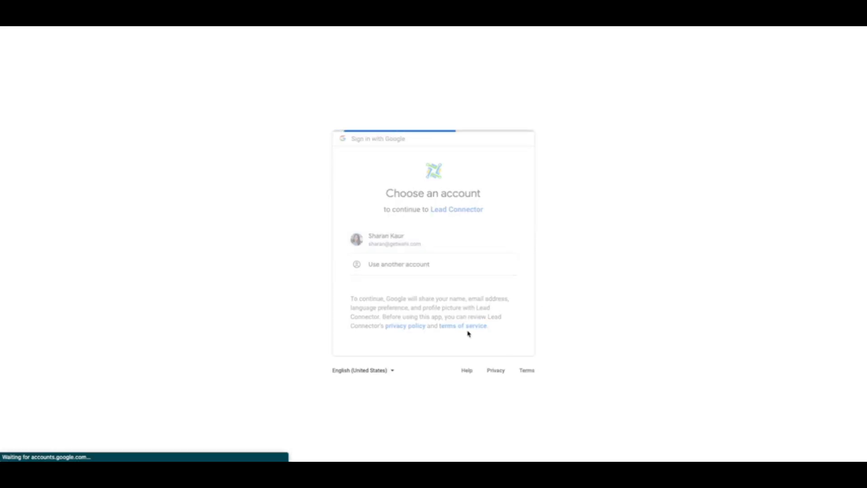
pyautogui.scroll(-5, 469, 320)
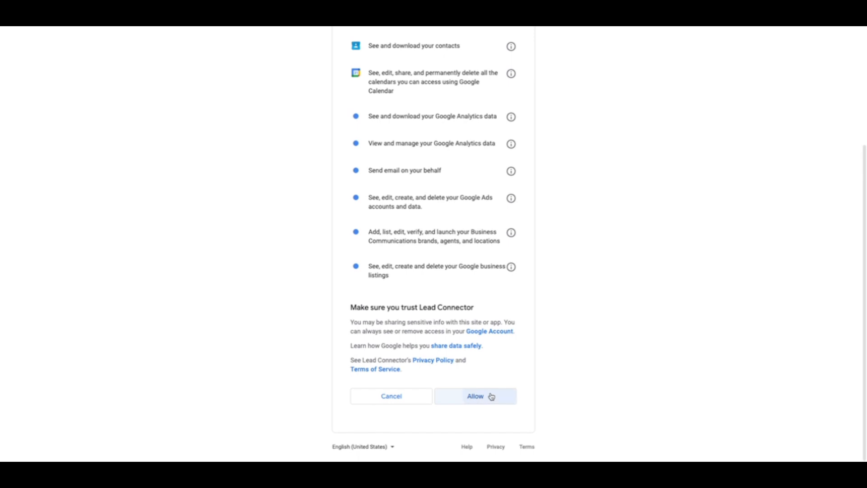
pyautogui.click(491, 397)
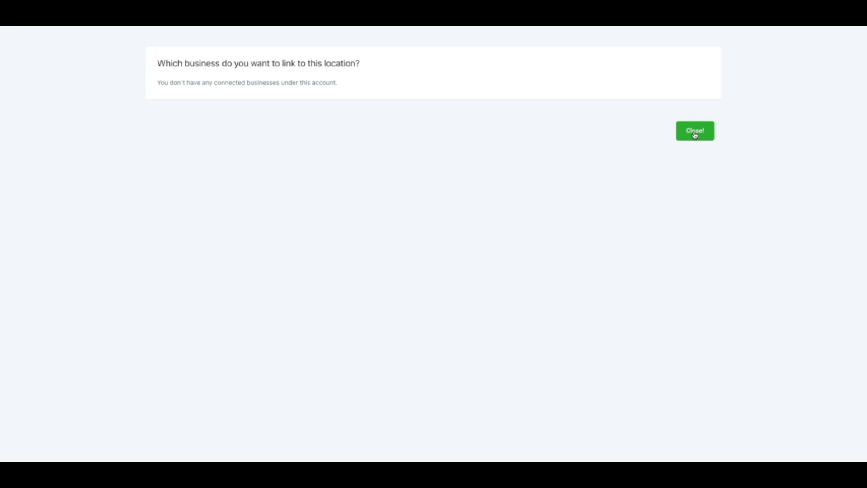
pyautogui.click(695, 131)
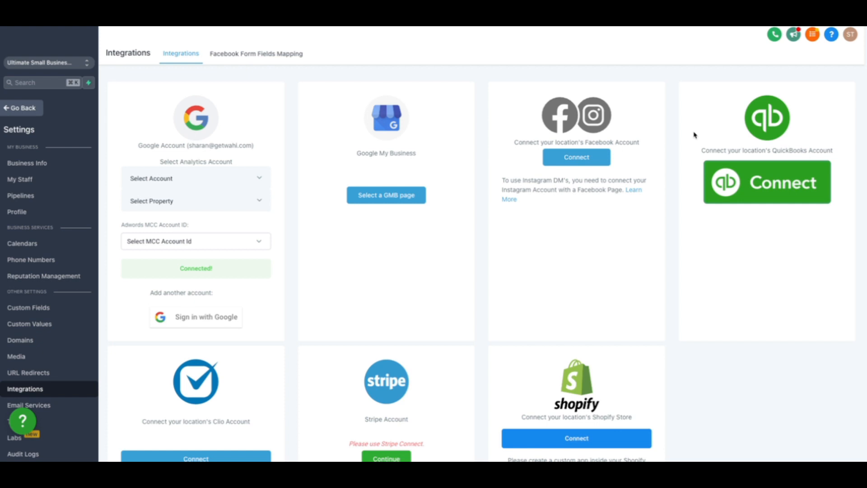
# Examine the connected Google account's options, try to select a Google My Business page and review the remaining integrations.
pyautogui.scroll(-1, 210, 177)
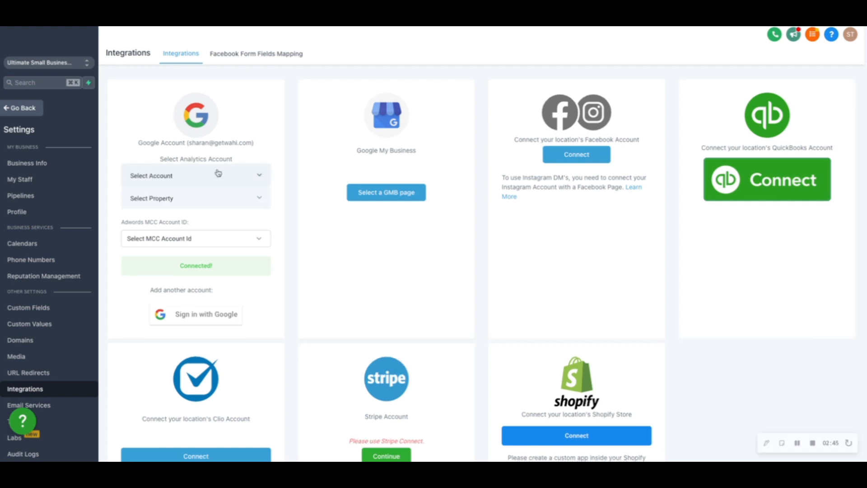
pyautogui.click(212, 195)
pyautogui.click(213, 195)
pyautogui.scroll(-1, 212, 195)
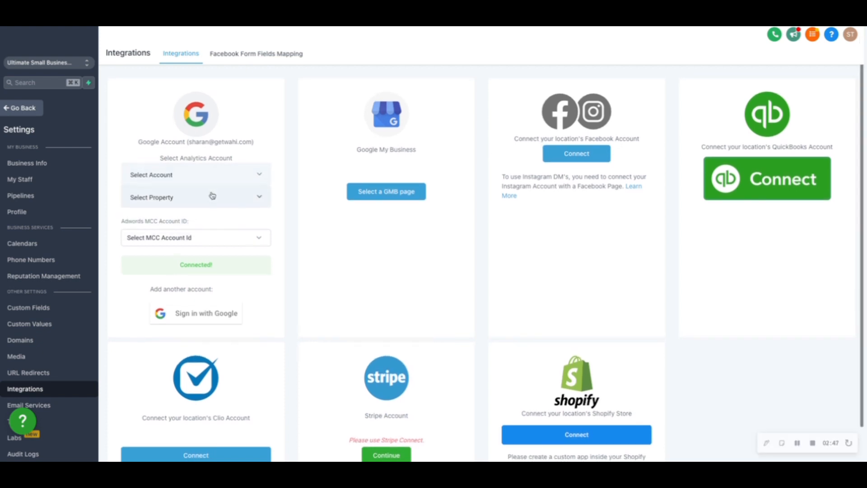
pyautogui.moveTo(193, 143); pyautogui.dragTo(269, 145)
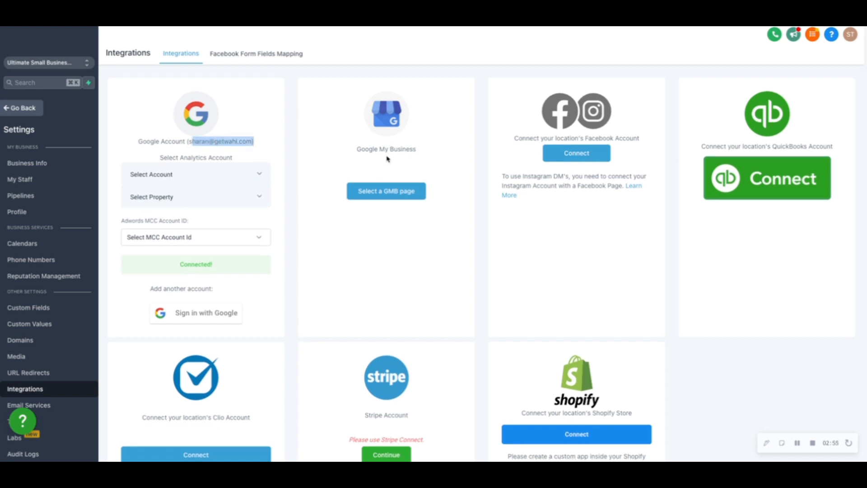
pyautogui.click(387, 192)
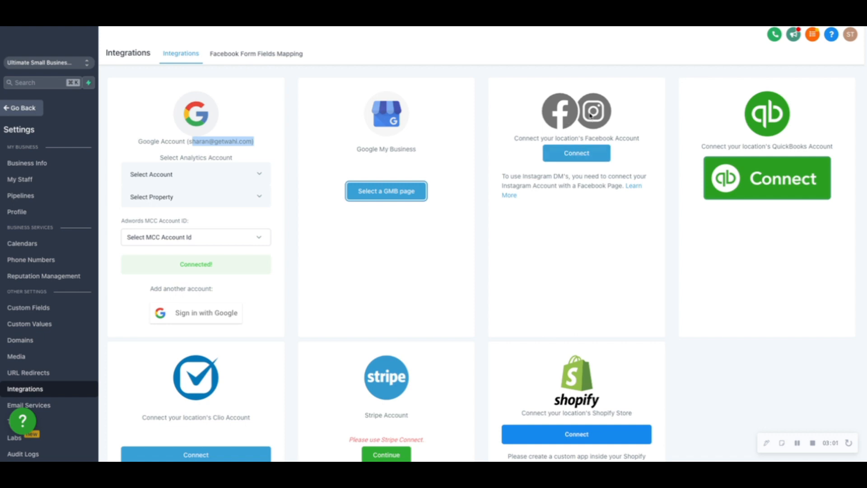
pyautogui.scroll(-1, 615, 198)
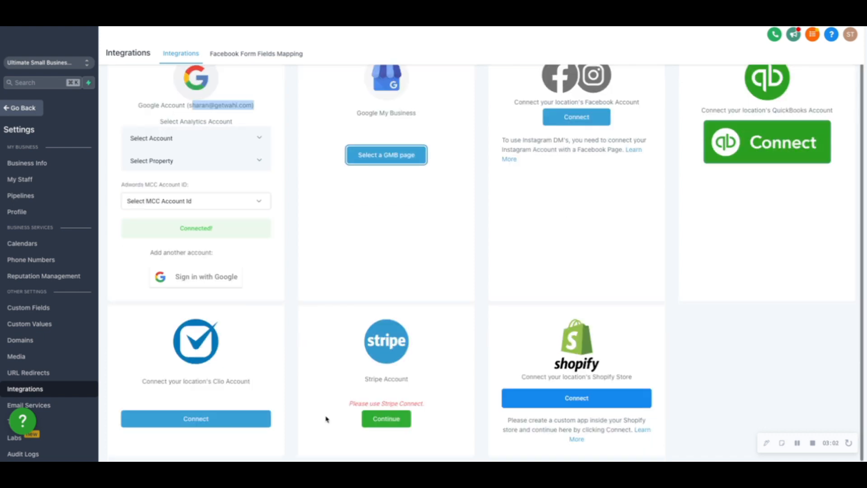
# Check the training course's lesson list again and return to the sub-account's integrations page.
pyautogui.click(63, 23)
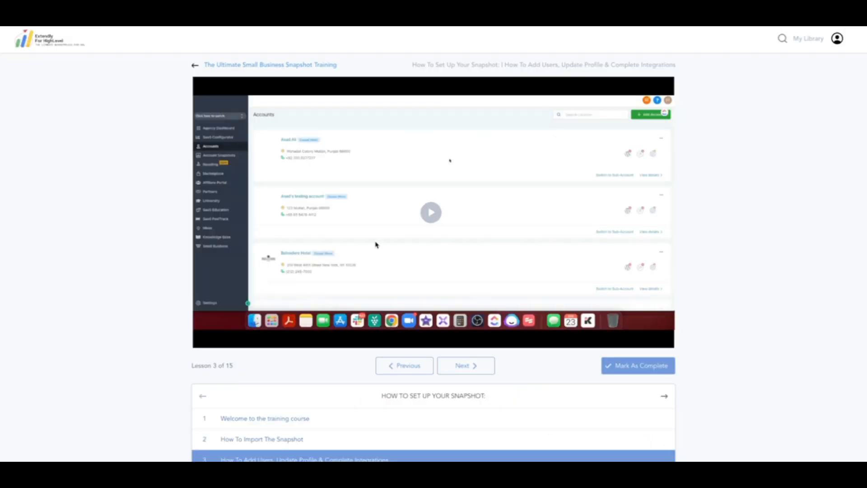
pyautogui.scroll(-4, 376, 235)
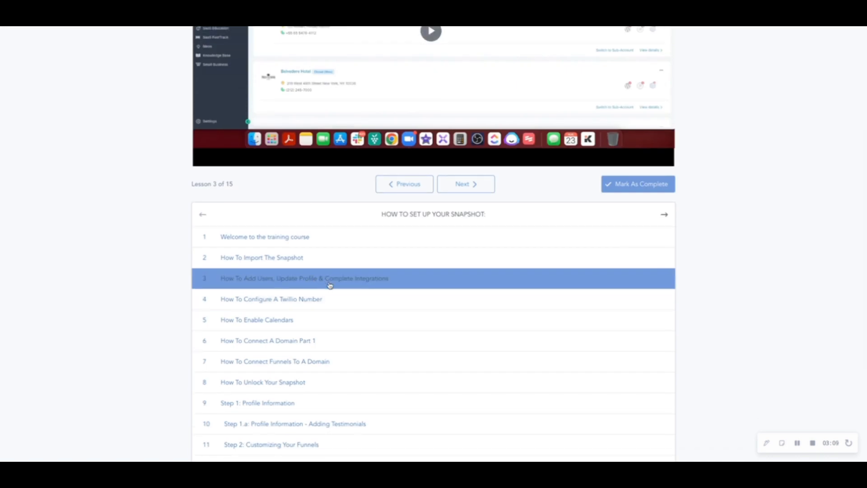
pyautogui.click(86, 22)
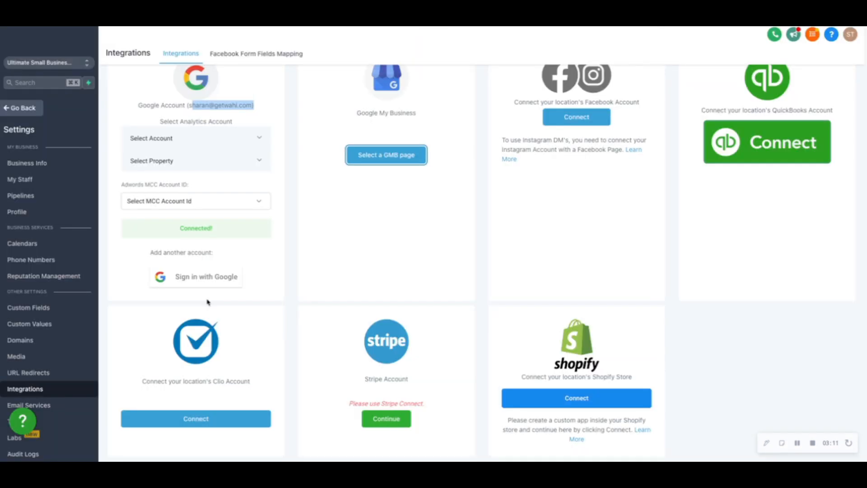
# In the profile settings, enable the email signature on all outgoing messages and include it before quoted text in replies.
pyautogui.click(17, 212)
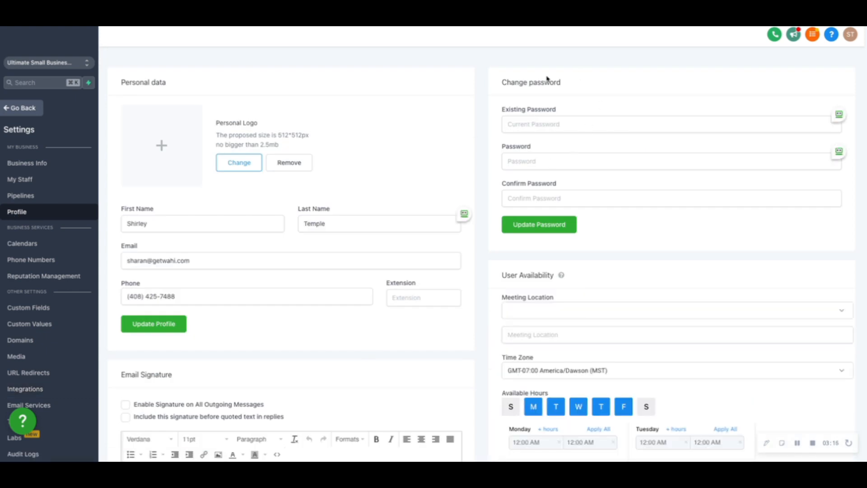
pyautogui.scroll(-4, 524, 157)
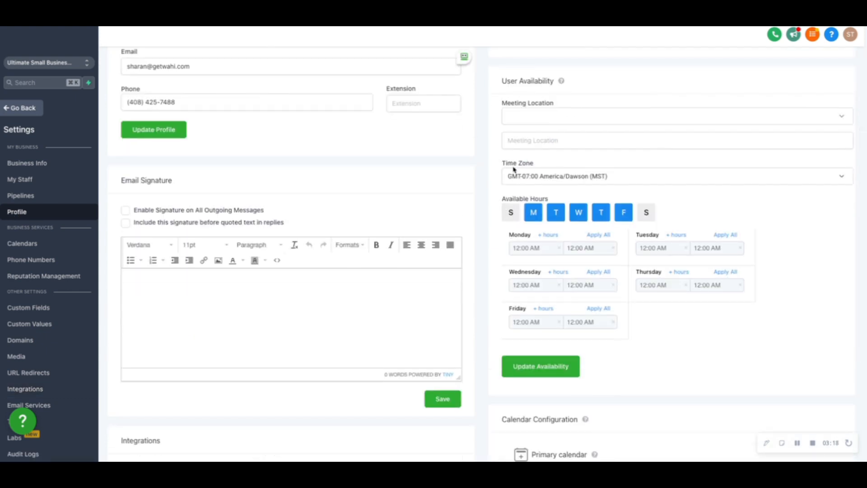
pyautogui.scroll(4, 510, 164)
pyautogui.scroll(-4, 509, 163)
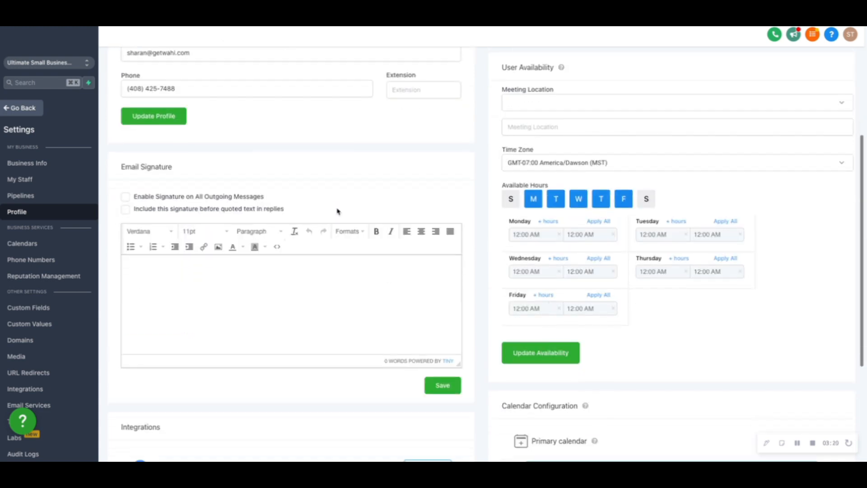
pyautogui.click(125, 195)
pyautogui.click(126, 208)
# Write an email signature with "Thank You,", the sender's first name and "Extendly For HighLevel" on separate lines, and save it.
pyautogui.click(142, 262)
pyautogui.write('Thank')
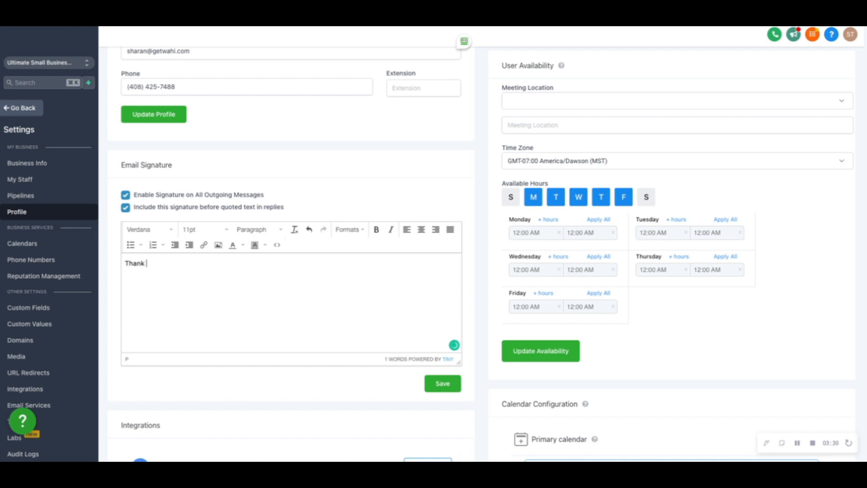
pyautogui.write(' You,')
pyautogui.press('Return')
pyautogui.write('Sharan ')
pyautogui.write('Extendly For HighLevel')
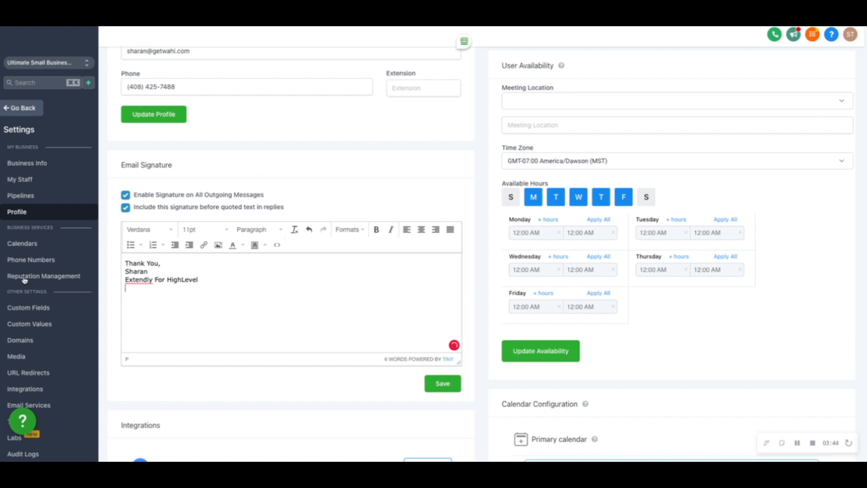
pyautogui.click(439, 391)
# Copy the location's phone number from the phone number settings into the email signature and add "getextendly.com" on the line below.
pyautogui.click(31, 260)
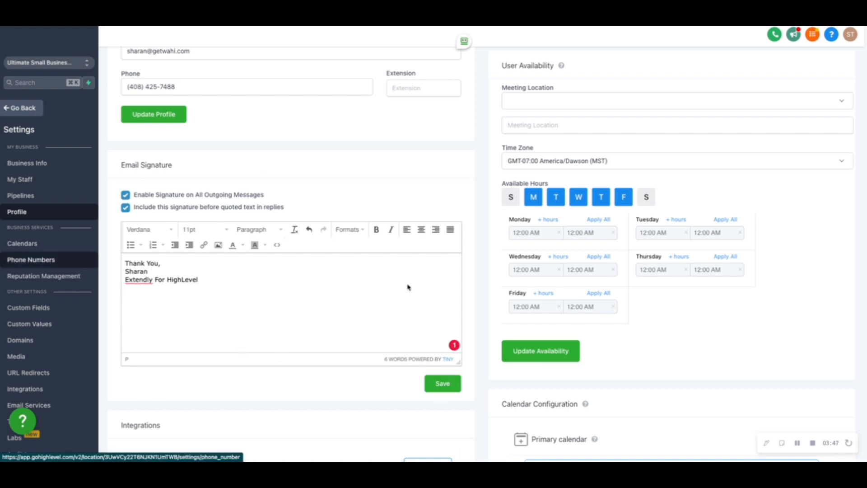
pyautogui.moveTo(409, 270); pyautogui.dragTo(360, 274)
pyautogui.hotkey('ctrl', 'c')
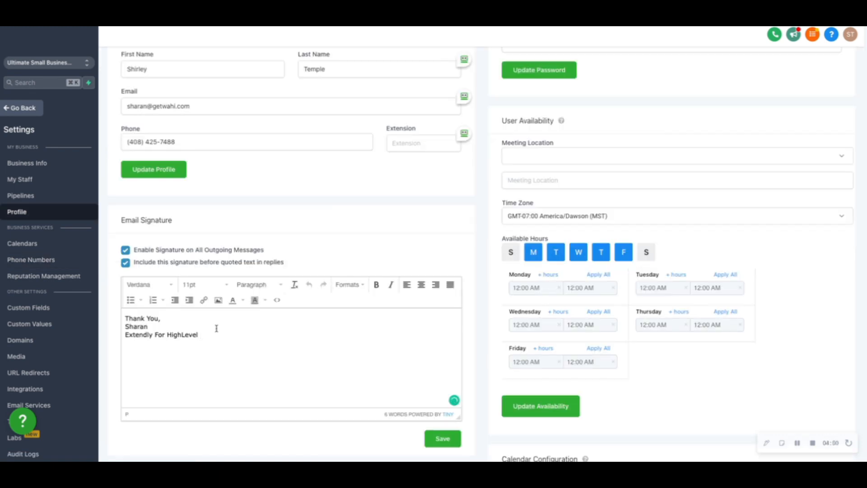
pyautogui.press('Return')
pyautogui.hotkey('ctrl', 'v')
pyautogui.write('get')
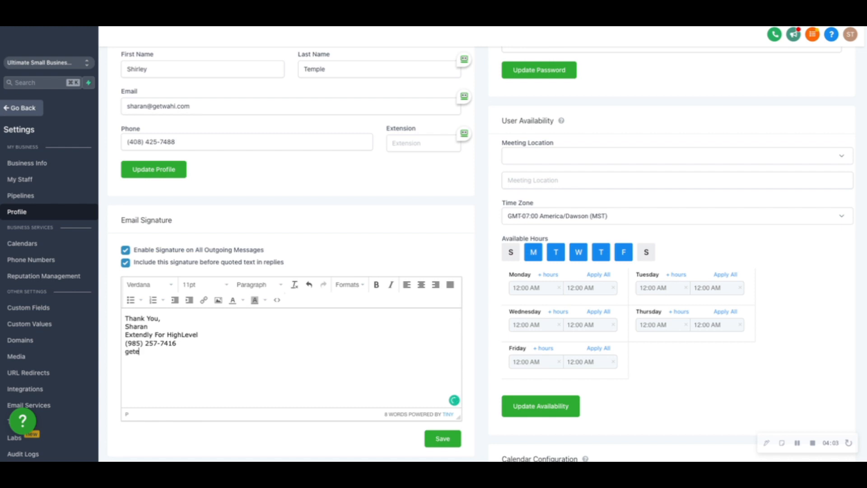
pyautogui.write('extendly.com')
# Turn the signature's website text into a link with the URL getextendly.com.
pyautogui.moveTo(190, 351); pyautogui.dragTo(100, 356)
pyautogui.hotkey('ctrl', 'c')
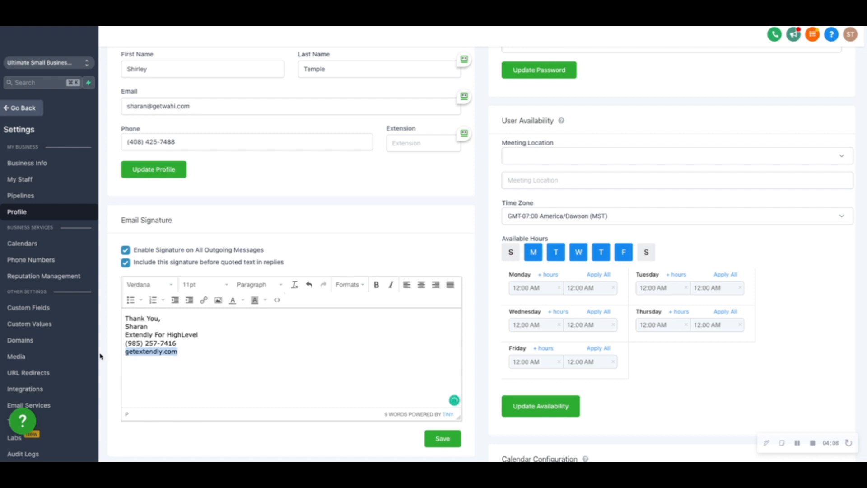
pyautogui.click(204, 300)
pyautogui.hotkey('ctrl', 'v')
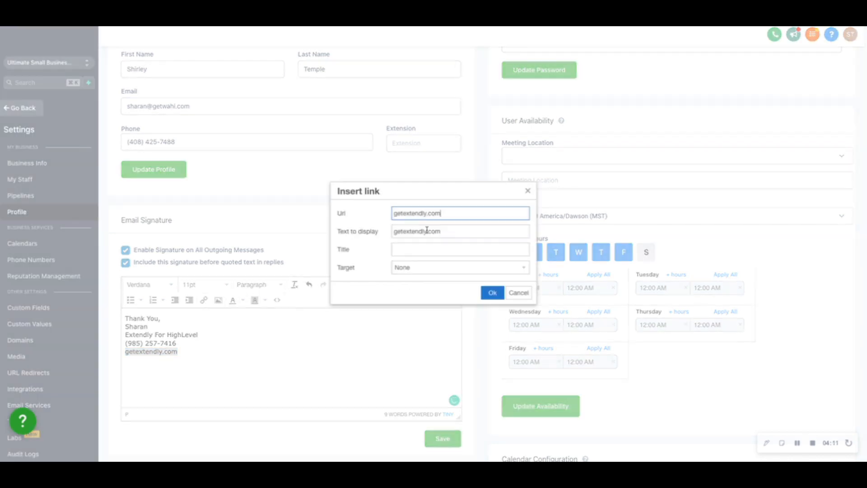
pyautogui.click(493, 293)
# Set the user availability time zone to GMT-07:00 America/Los_Angeles (PDT) and Monday's start time to 08:00 AM.
pyautogui.click(568, 220)
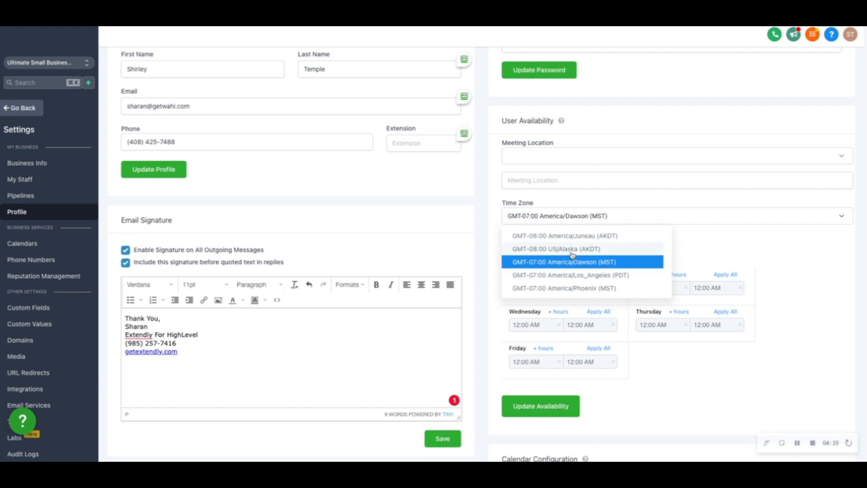
pyautogui.click(573, 275)
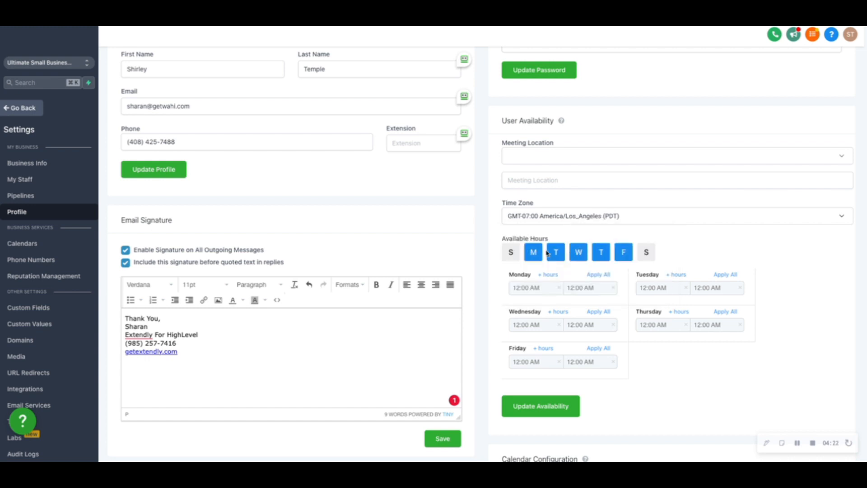
pyautogui.scroll(-2, 548, 253)
pyautogui.click(527, 219)
pyautogui.scroll(-1, 521, 275)
pyautogui.click(519, 266)
pyautogui.click(544, 219)
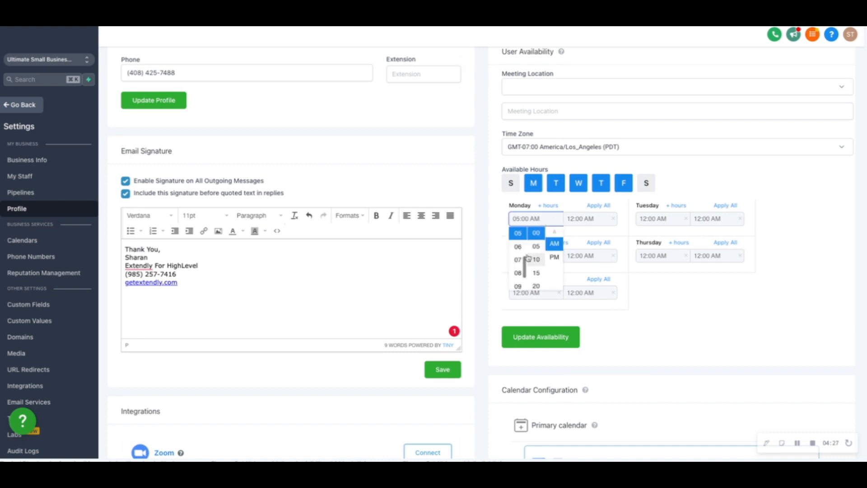
pyautogui.click(519, 273)
# Set Monday's end time to 06:00 PM, apply Monday's hours to all available days and update the availability.
pyautogui.click(586, 220)
pyautogui.click(605, 239)
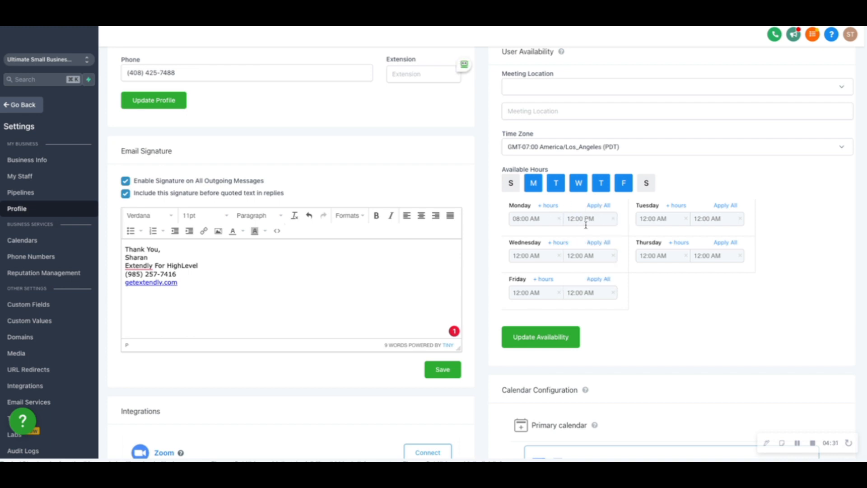
pyautogui.click(586, 222)
pyautogui.scroll(-3, 573, 257)
pyautogui.scroll(2, 574, 246)
pyautogui.click(573, 244)
pyautogui.click(599, 207)
pyautogui.scroll(1, 581, 296)
pyautogui.click(548, 370)
# Set the meeting location in the user availability settings to Connect Zoom.
pyautogui.click(537, 110)
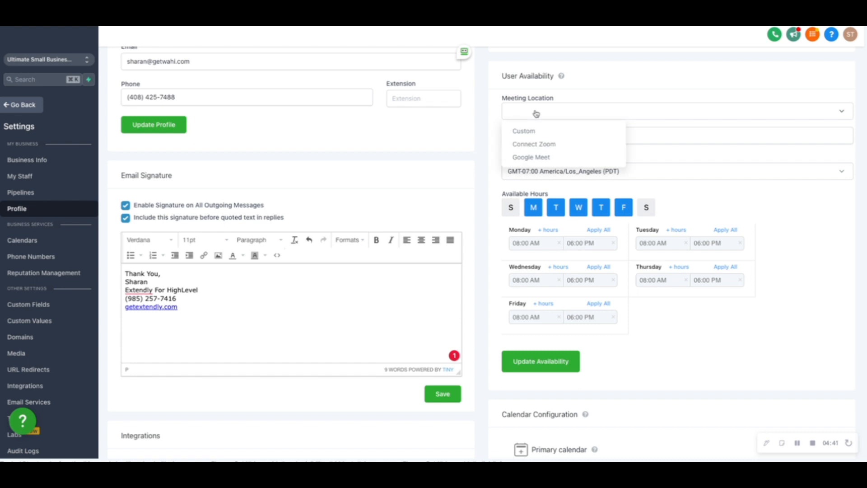
pyautogui.click(537, 146)
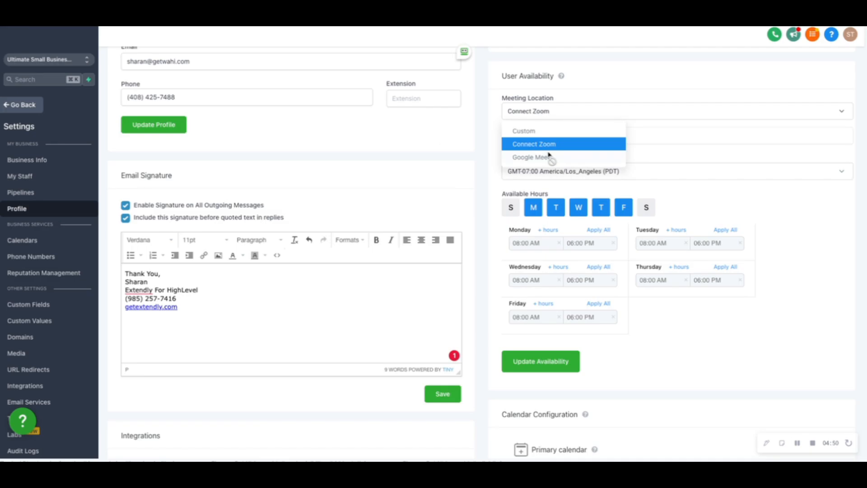
pyautogui.click(581, 85)
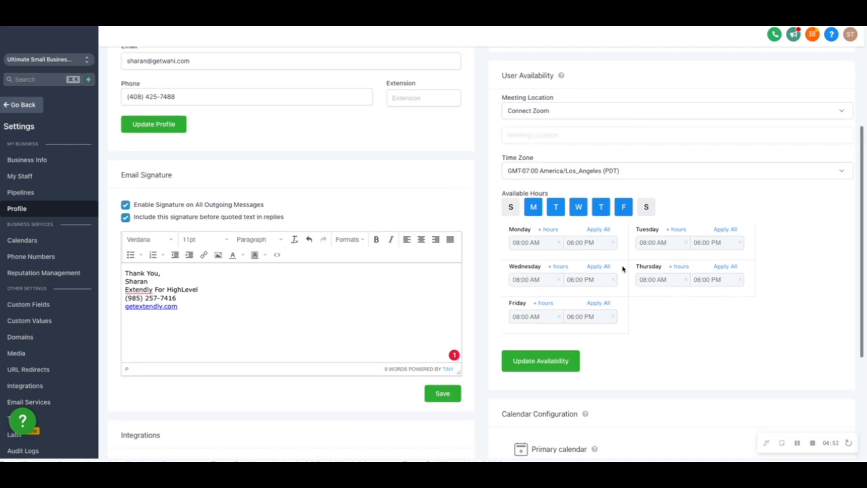
# Sync events with the connected Google account, choosing the user's own calendar as the primary calendar, and save.
pyautogui.scroll(-5, 678, 267)
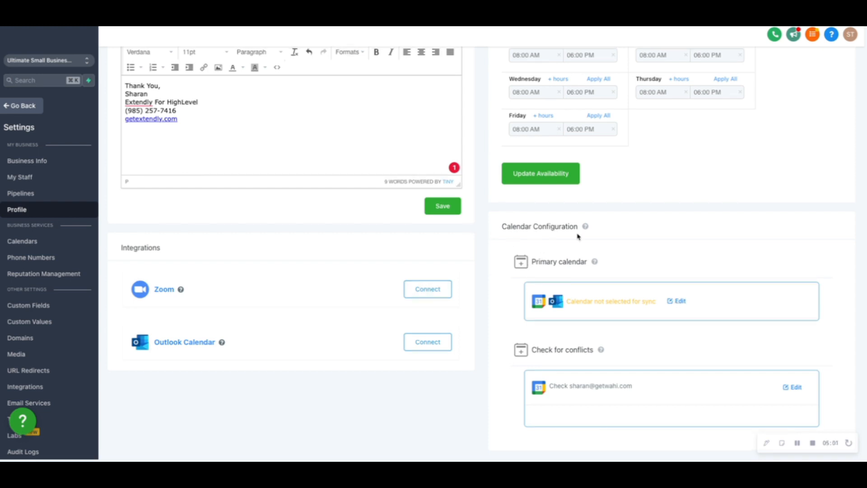
pyautogui.click(677, 301)
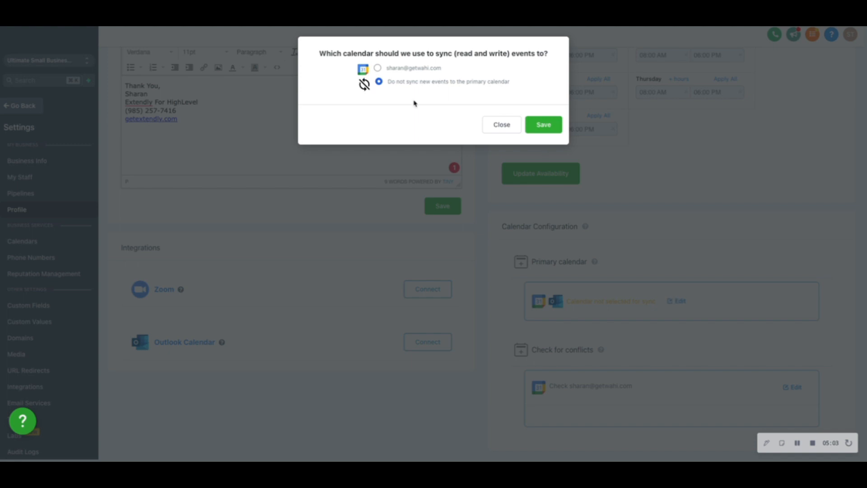
pyautogui.click(379, 69)
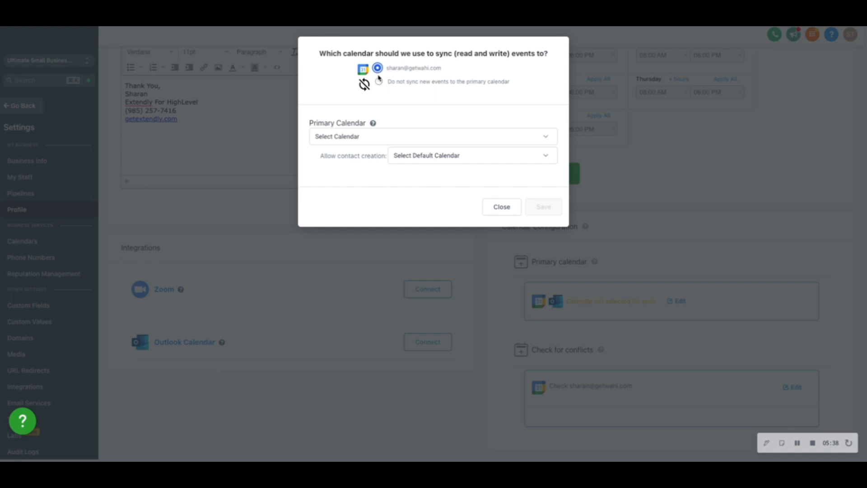
pyautogui.click(366, 144)
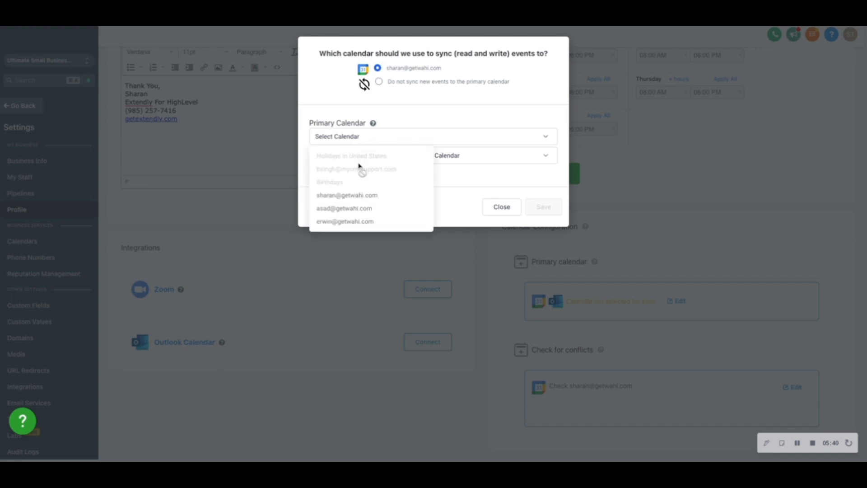
pyautogui.click(361, 198)
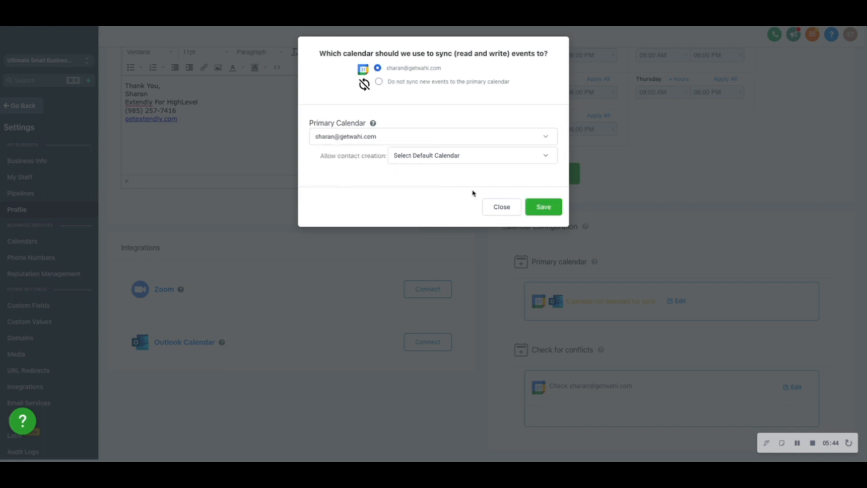
pyautogui.click(555, 211)
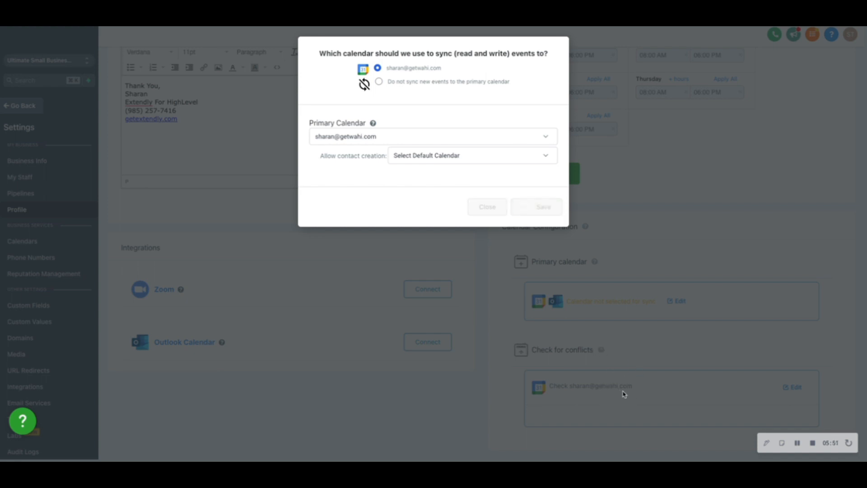
pyautogui.scroll(-1, 590, 382)
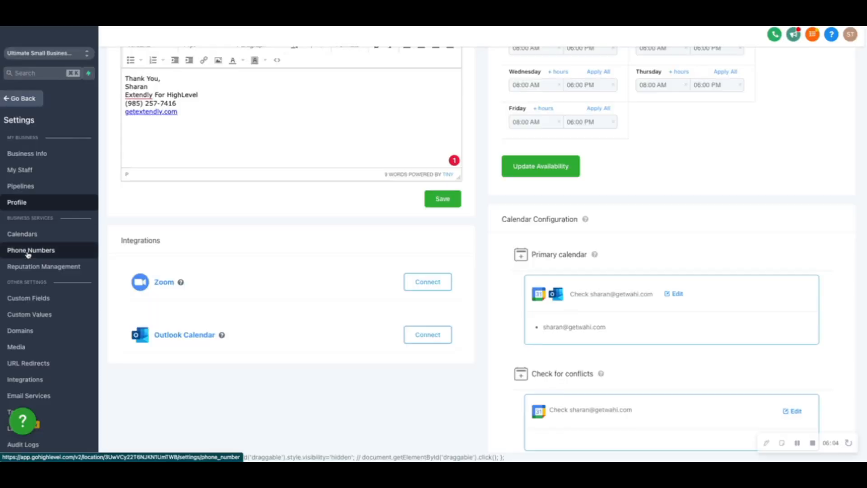
# Review the existing number's name, call forwarding, whisper message, recording and timeout options in the phone number settings.
pyautogui.click(41, 253)
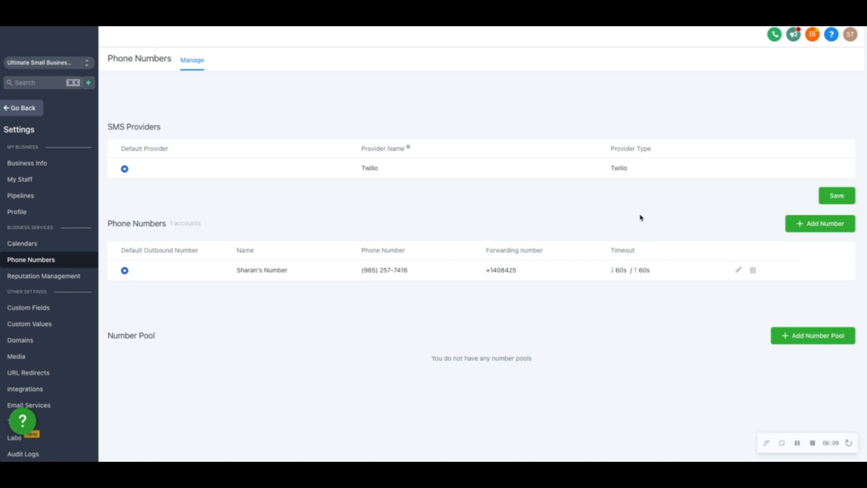
pyautogui.click(803, 226)
pyautogui.click(348, 141)
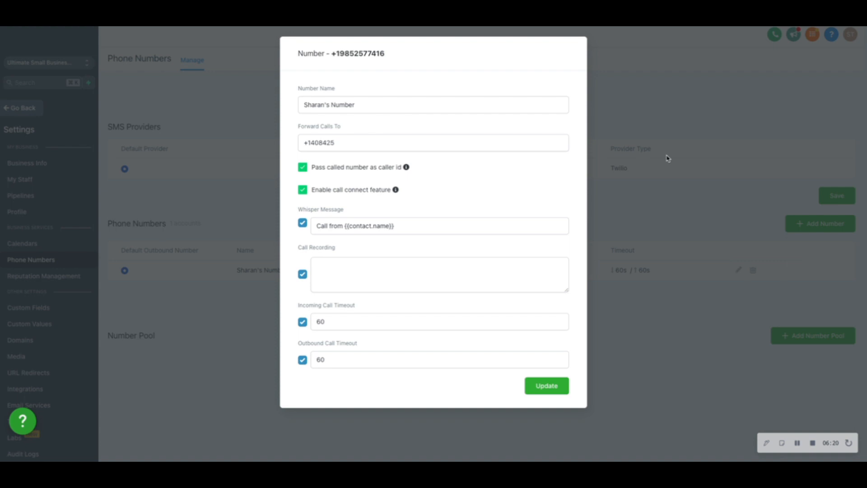
pyautogui.click(669, 158)
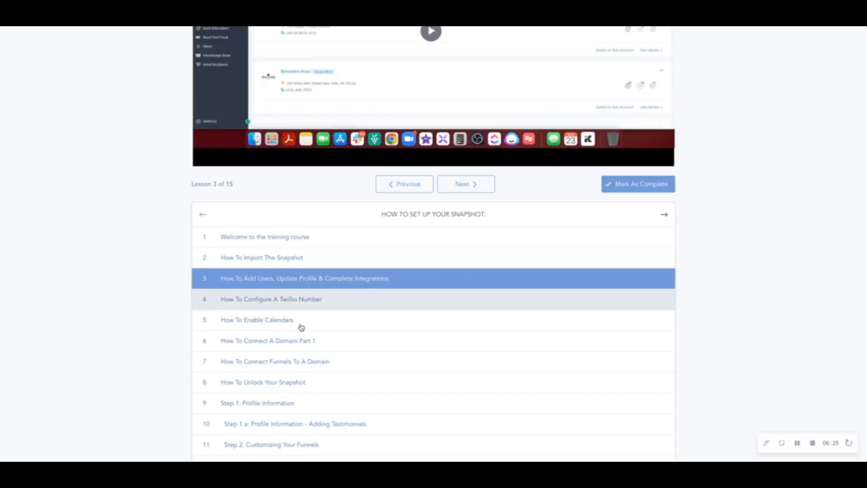
# Open the "How To Enable Calendars" training lesson, and return to HighLevel to open the sub-account's calendar settings.
pyautogui.click(274, 324)
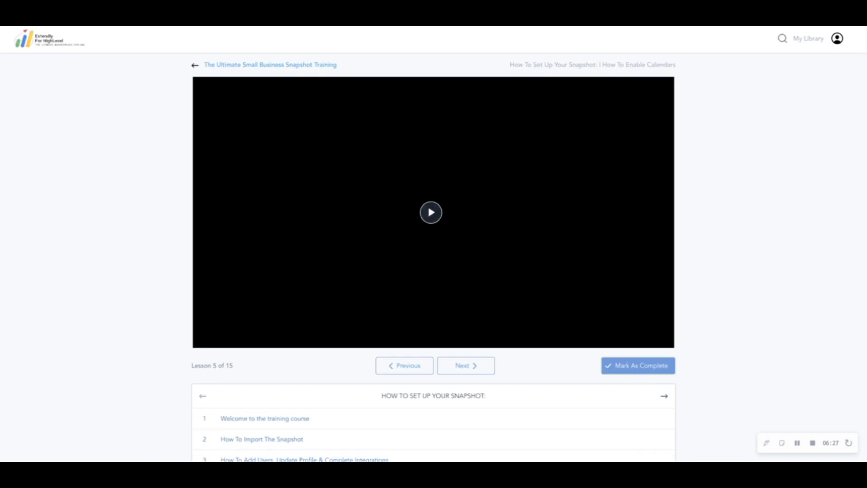
pyautogui.hotkey('ctrl', 'Tab')
pyautogui.click(20, 243)
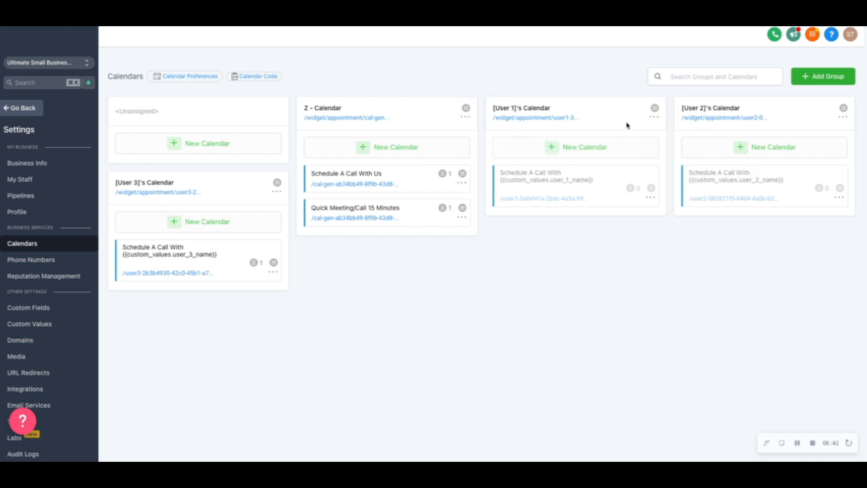
# Try to add a team member to the [User 1] calendar and review its description, appointment title and availability without saving.
pyautogui.click(654, 118)
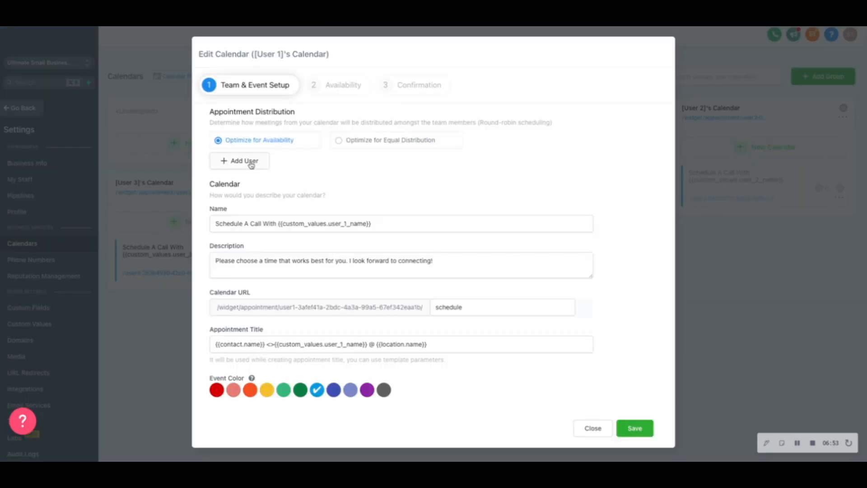
pyautogui.click(251, 163)
pyautogui.click(248, 162)
pyautogui.click(248, 180)
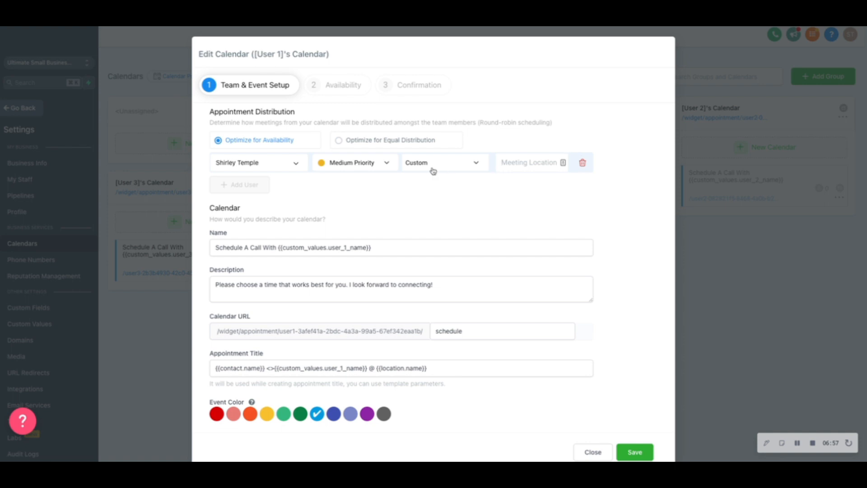
pyautogui.click(239, 163)
pyautogui.click(481, 161)
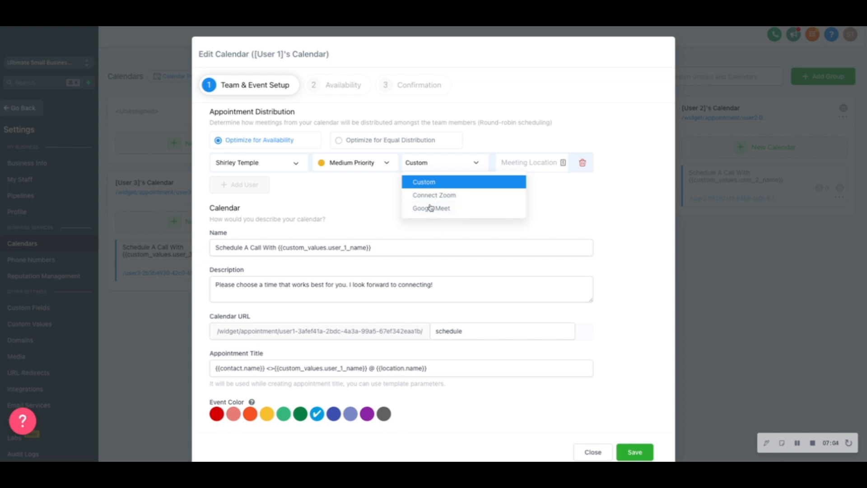
pyautogui.click(555, 232)
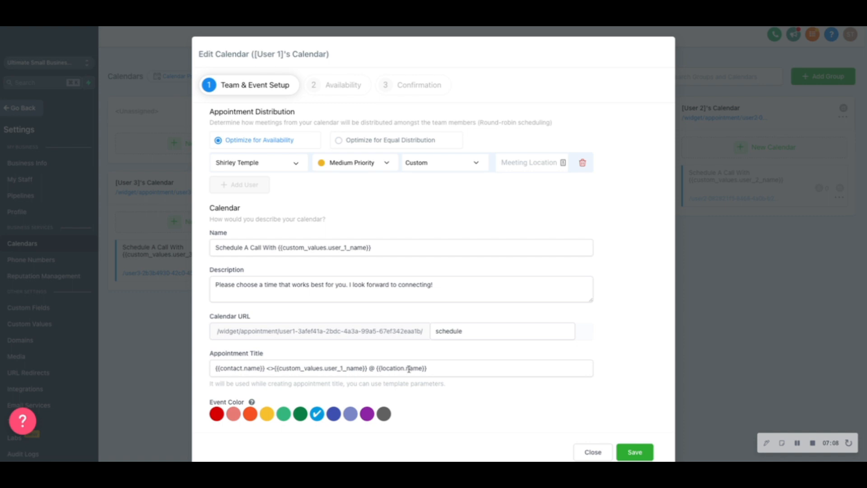
pyautogui.click(270, 367)
pyautogui.scroll(-1, 441, 378)
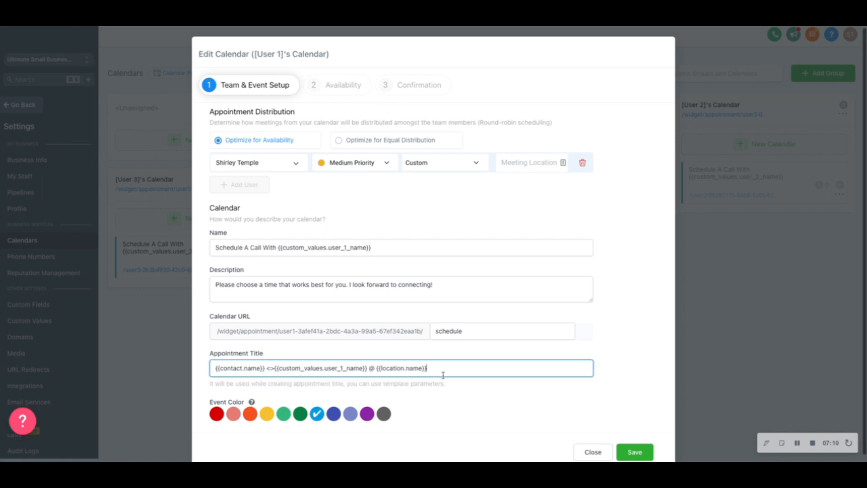
pyautogui.scroll(1, 345, 123)
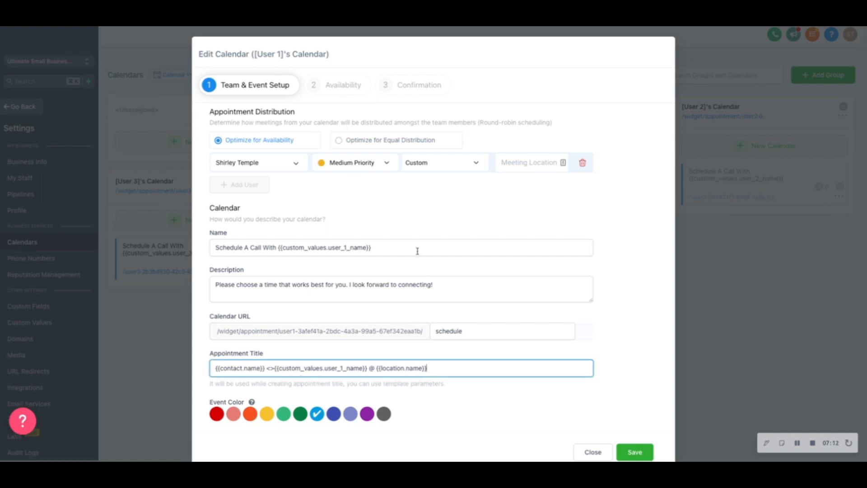
pyautogui.moveTo(467, 284); pyautogui.dragTo(194, 288)
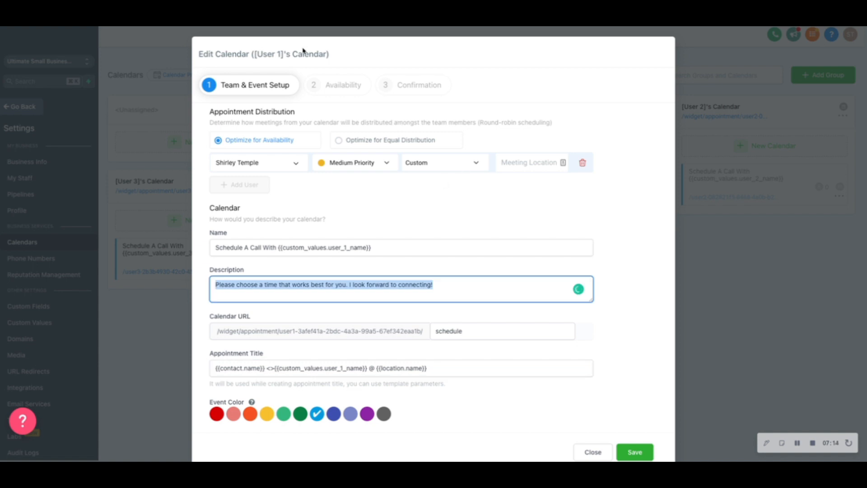
pyautogui.click(320, 84)
pyautogui.scroll(-2, 399, 258)
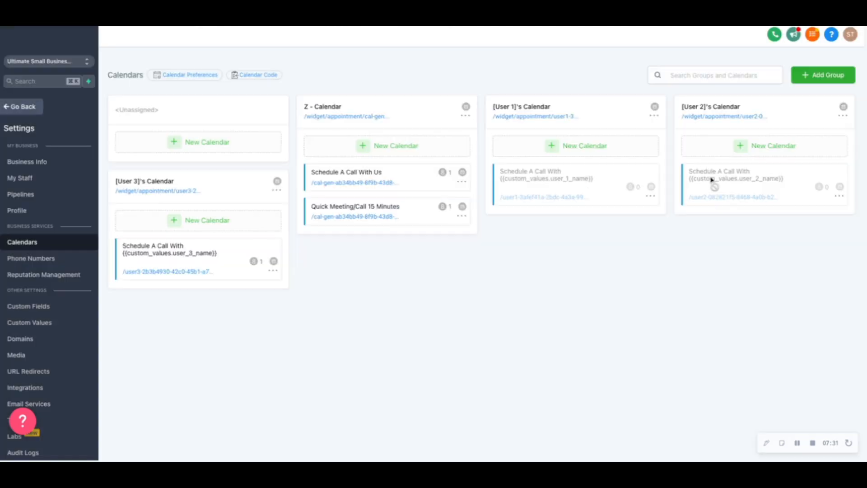
pyautogui.click(790, 301)
pyautogui.click(654, 115)
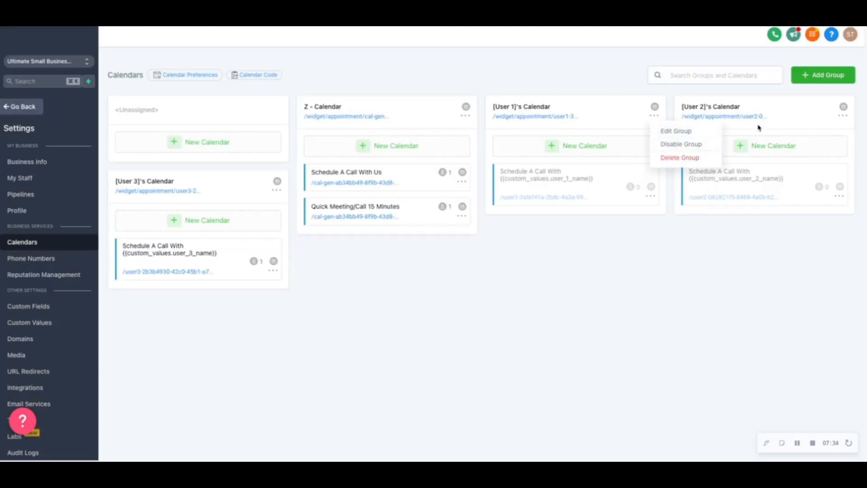
pyautogui.click(675, 131)
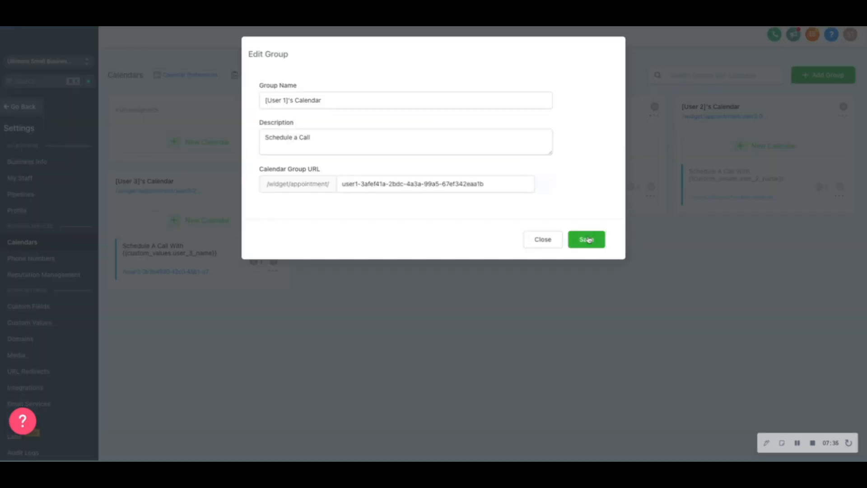
pyautogui.click(555, 243)
pyautogui.click(651, 196)
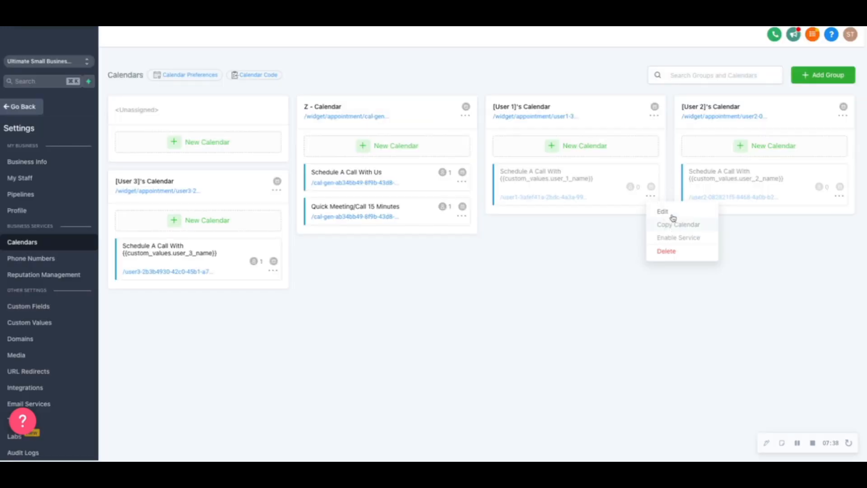
pyautogui.click(655, 115)
# Edit the calendar in the [User 1] group, assigning the team member at Medium Priority with a Custom meeting location.
pyautogui.click(650, 197)
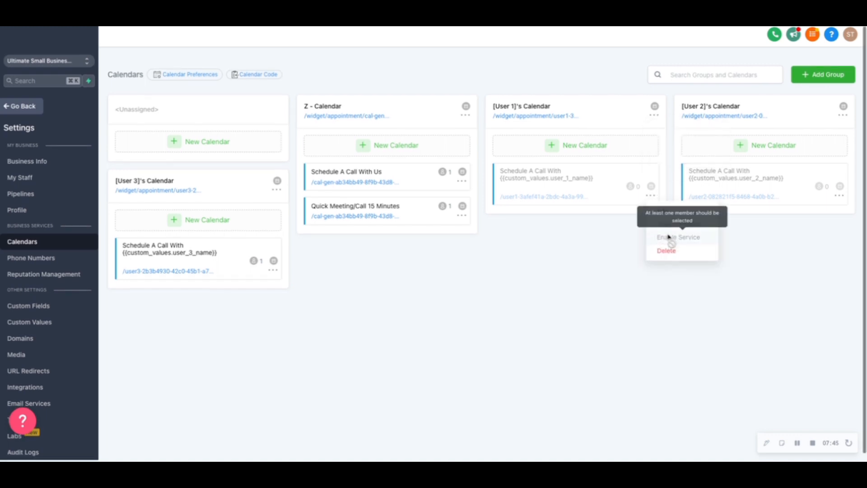
pyautogui.click(663, 209)
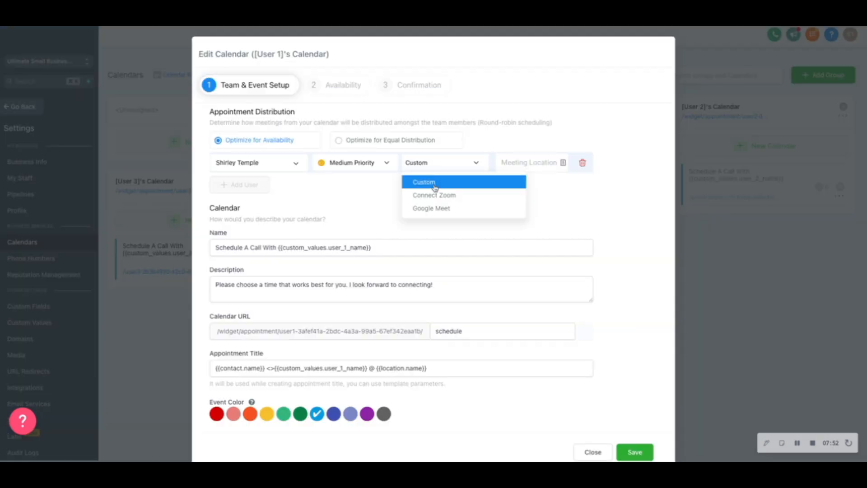
pyautogui.click(429, 184)
# Continue to the calendar's availability and set the buffer between appointments to 15 and the minimum scheduling notice to 3 hours.
pyautogui.click(619, 449)
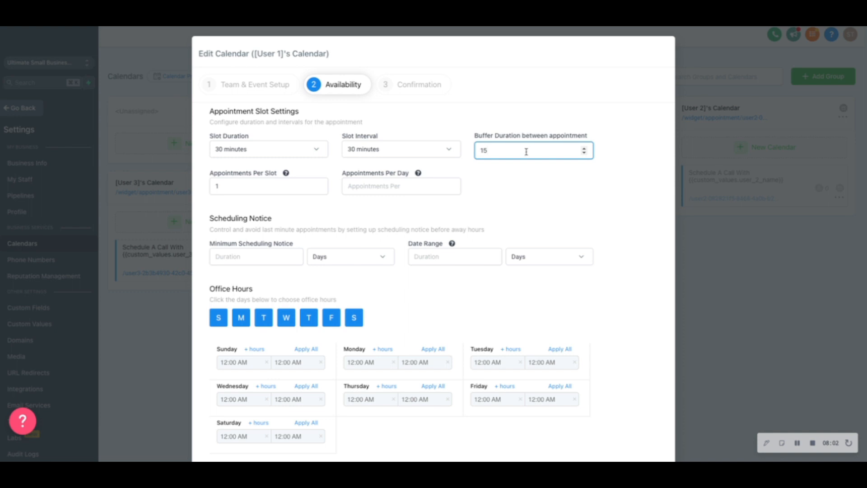
pyautogui.scroll(-2, 516, 228)
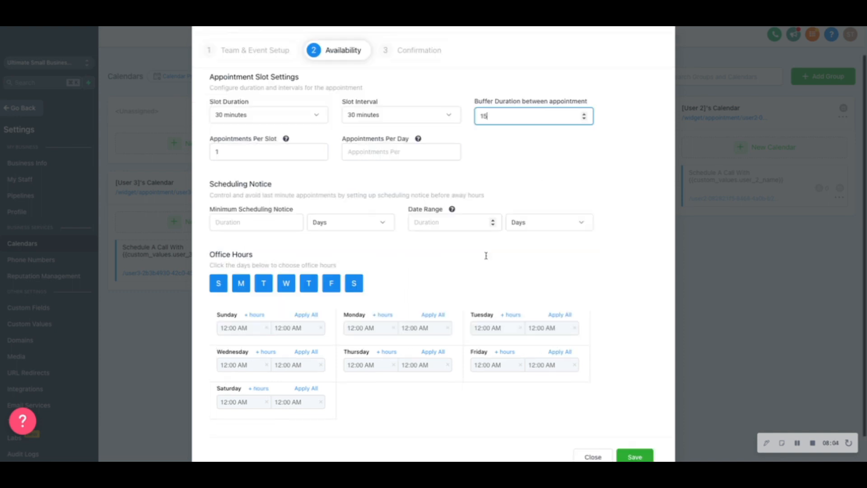
pyautogui.click(251, 193)
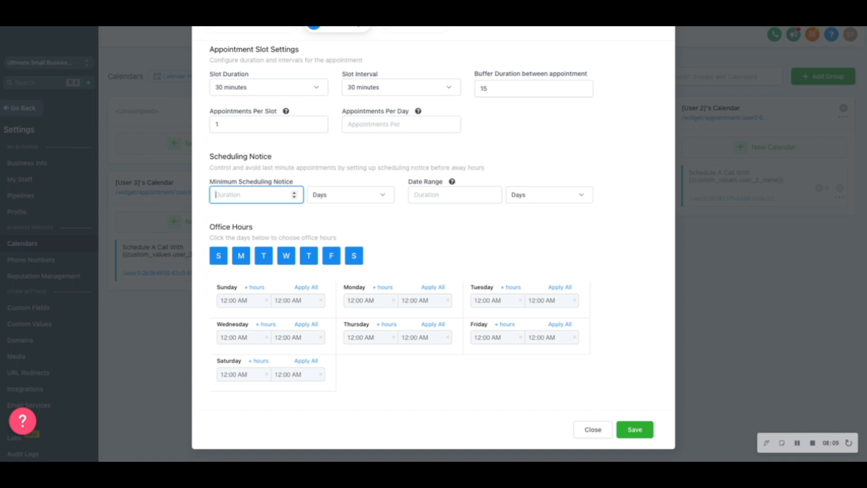
pyautogui.click(342, 201)
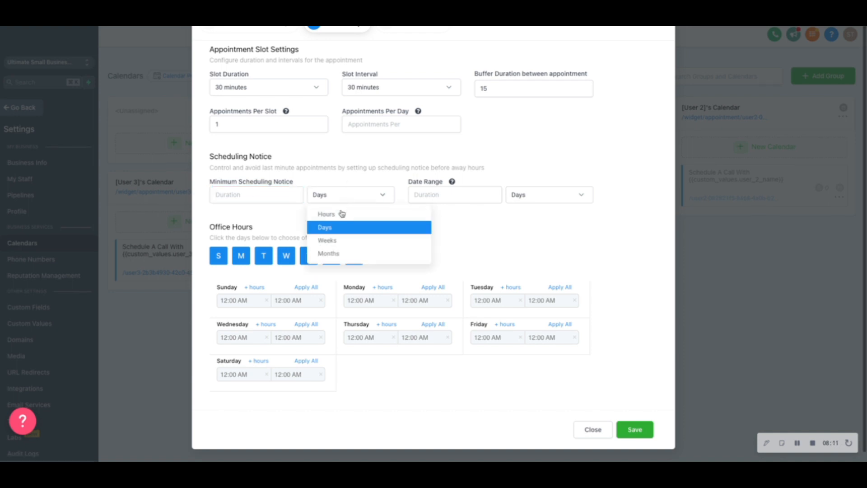
pyautogui.click(343, 212)
pyautogui.click(266, 201)
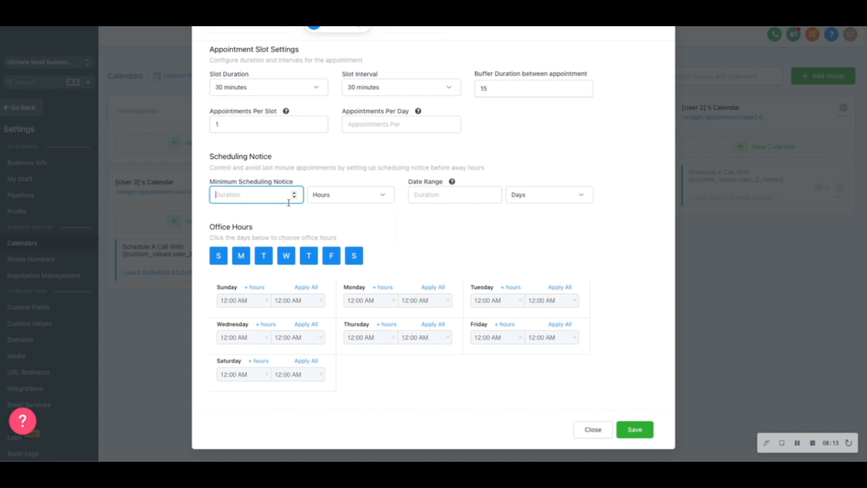
pyautogui.write('3')
pyautogui.click(329, 195)
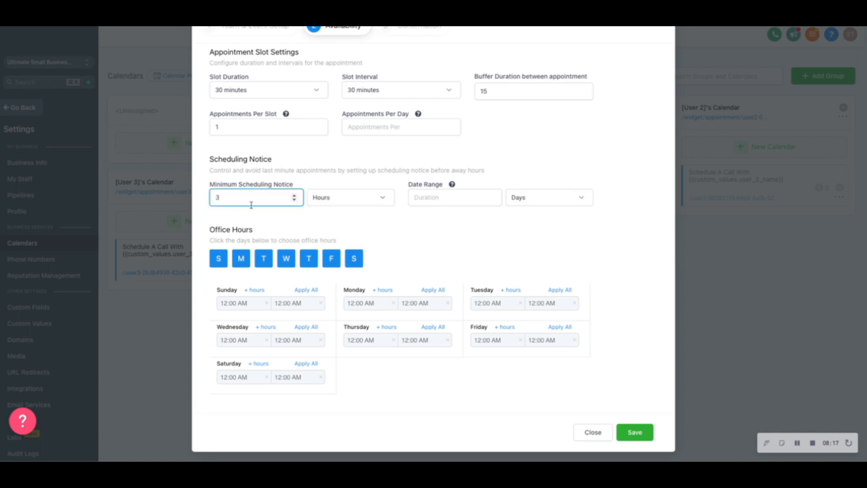
# Set the minimum scheduling notice to 4 hours and appointments per day to 4, and complete the [User 1] calendar edit.
pyautogui.click(374, 224)
pyautogui.scroll(2, 368, 222)
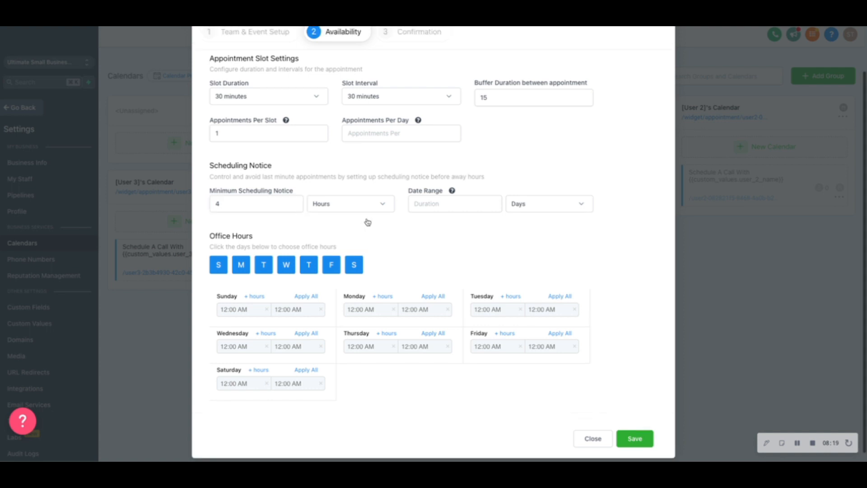
pyautogui.scroll(-2, 506, 293)
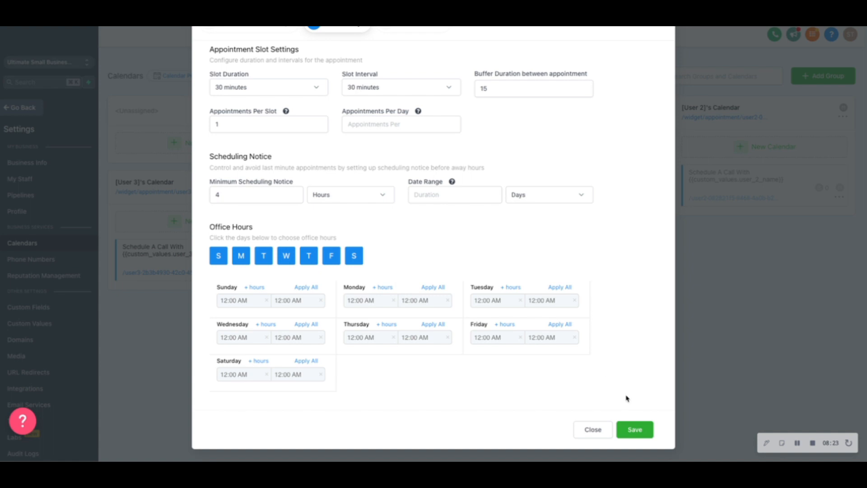
pyautogui.scroll(2, 548, 359)
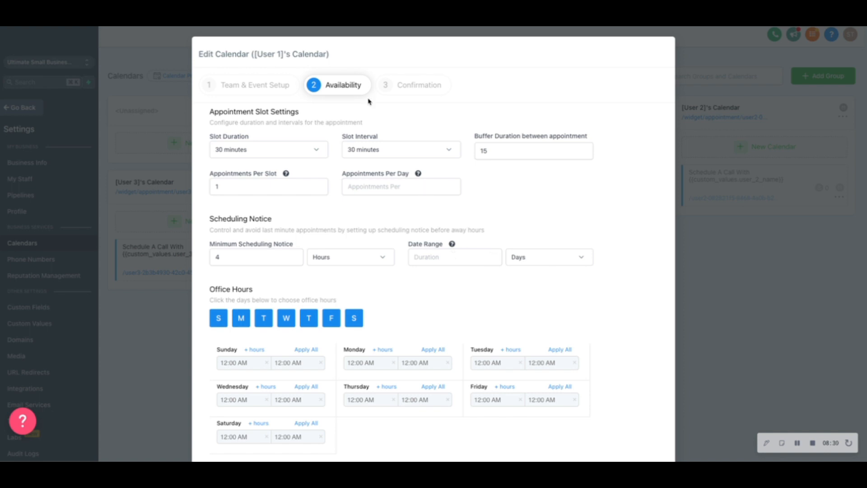
pyautogui.scroll(-2, 542, 325)
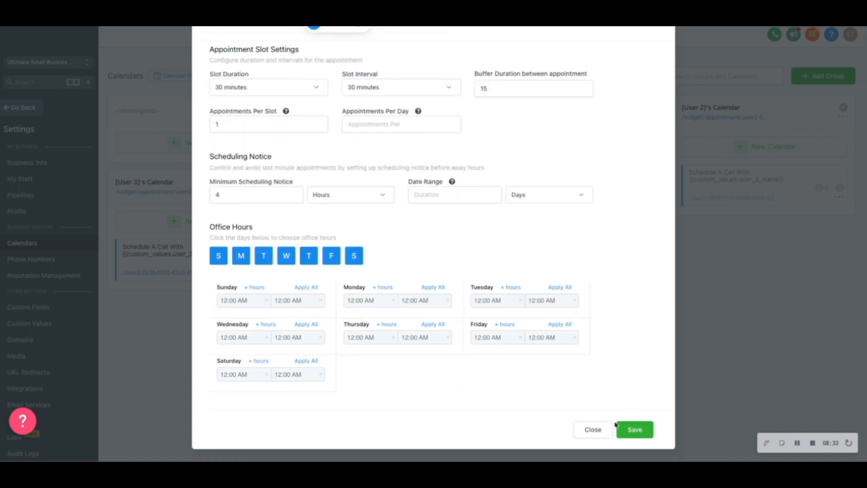
pyautogui.click(401, 126)
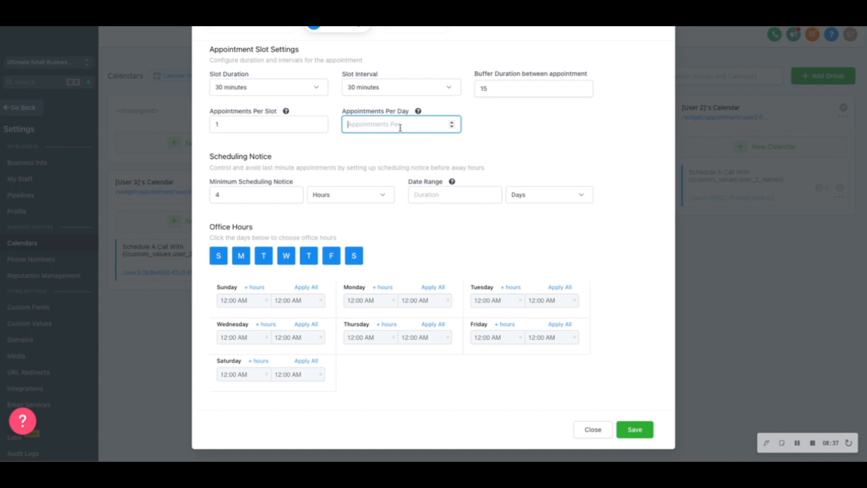
pyautogui.write('4')
pyautogui.click(633, 432)
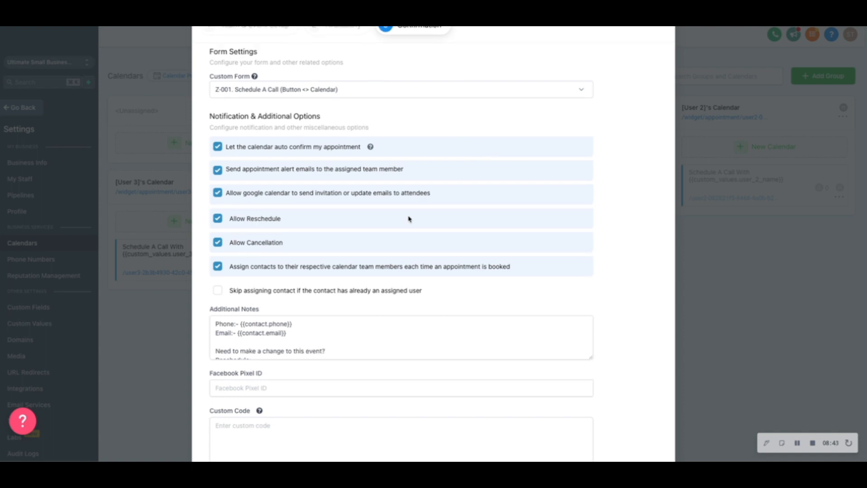
pyautogui.scroll(-5, 316, 321)
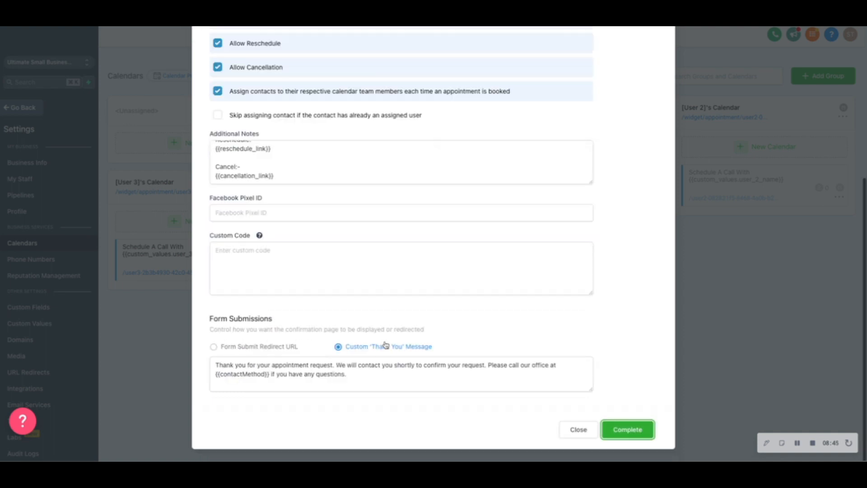
pyautogui.click(642, 436)
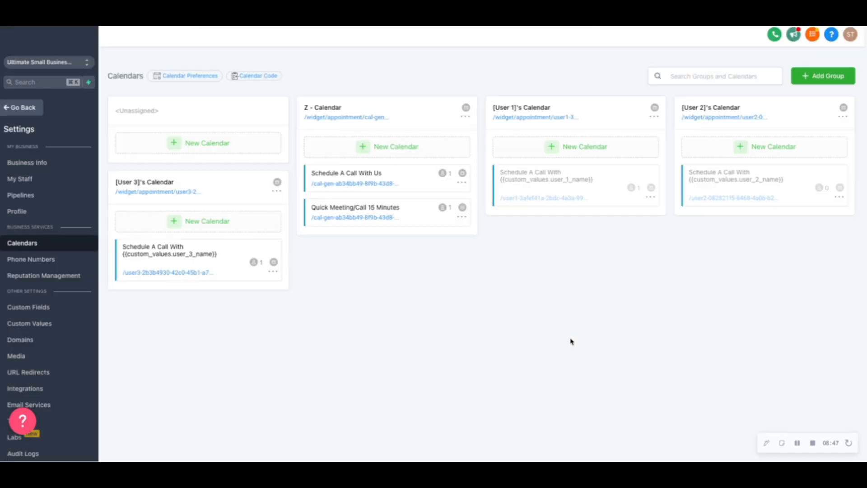
# Enable the service for the "Schedule A Call With" calendar in the [User 1] group.
pyautogui.click(654, 117)
pyautogui.click(650, 197)
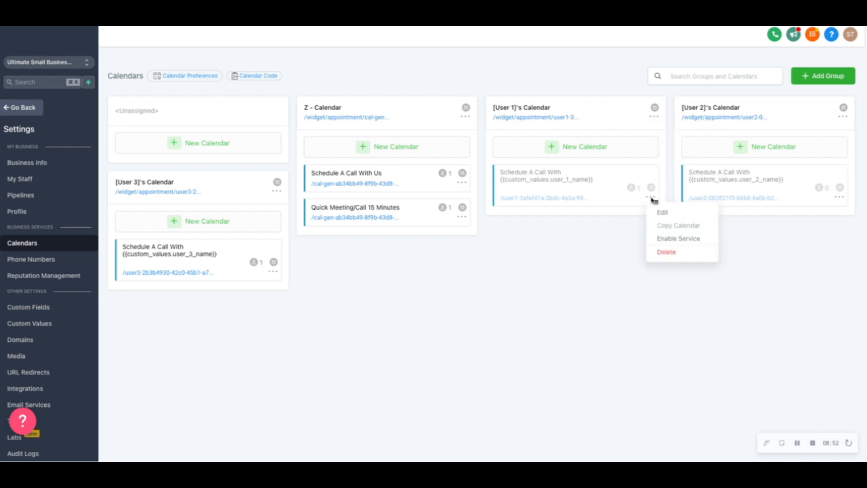
pyautogui.click(672, 239)
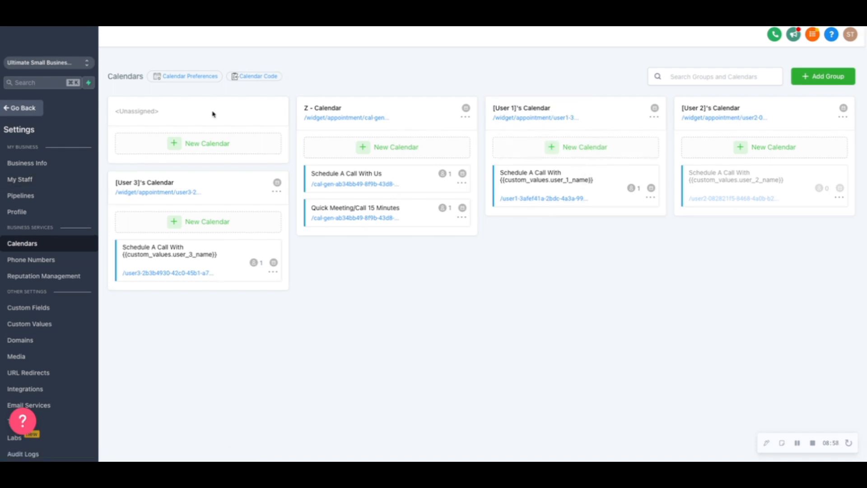
# Open the "How To Connect A Domain Part 1" training lesson, and return to HighLevel to open the sub-account's domain settings.
pyautogui.hotkey('ctrl', 'Tab')
pyautogui.scroll(-6, 398, 315)
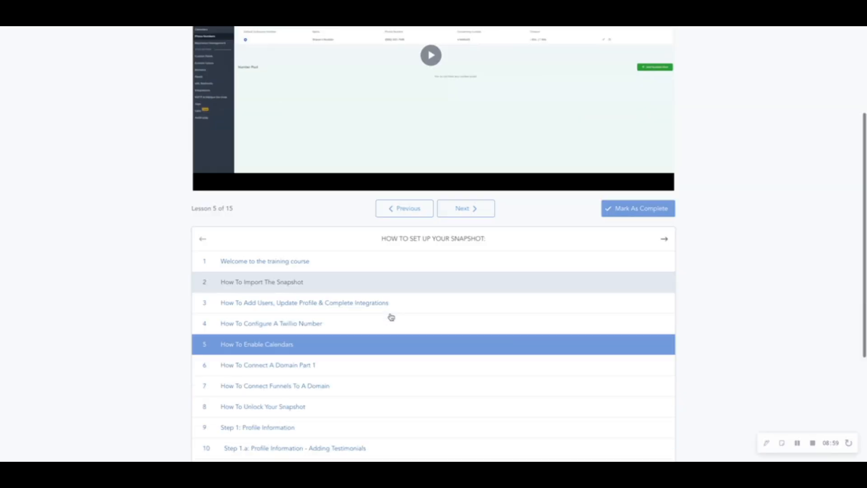
pyautogui.click(315, 246)
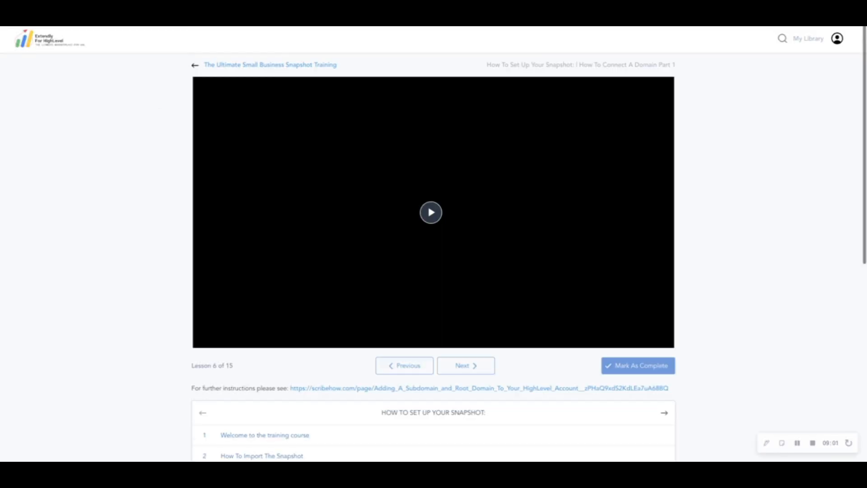
pyautogui.hotkey('ctrl', 'shift', 'Tab')
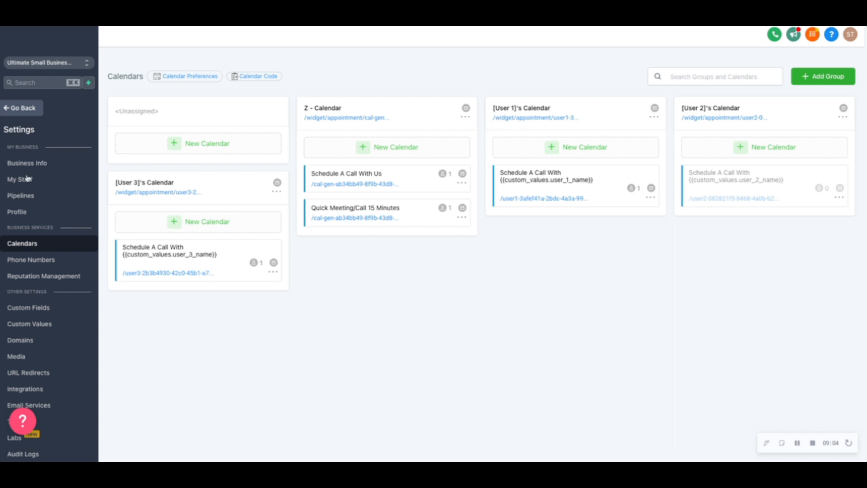
pyautogui.scroll(-1, 52, 402)
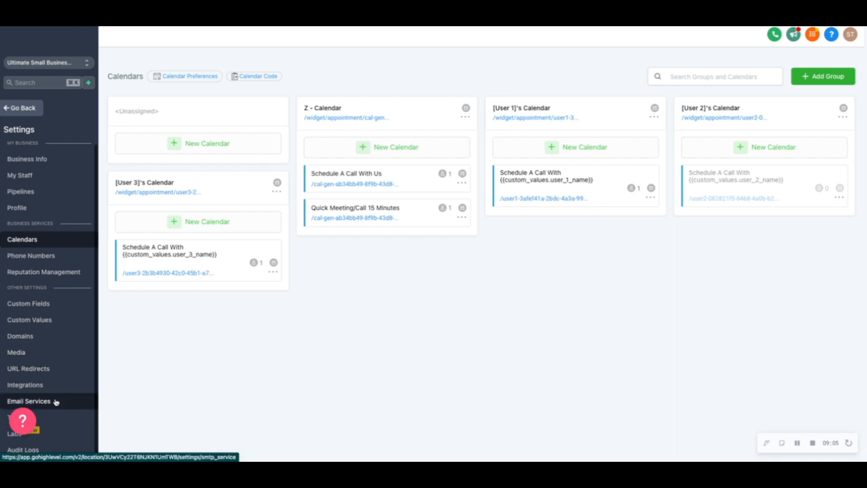
pyautogui.click(42, 338)
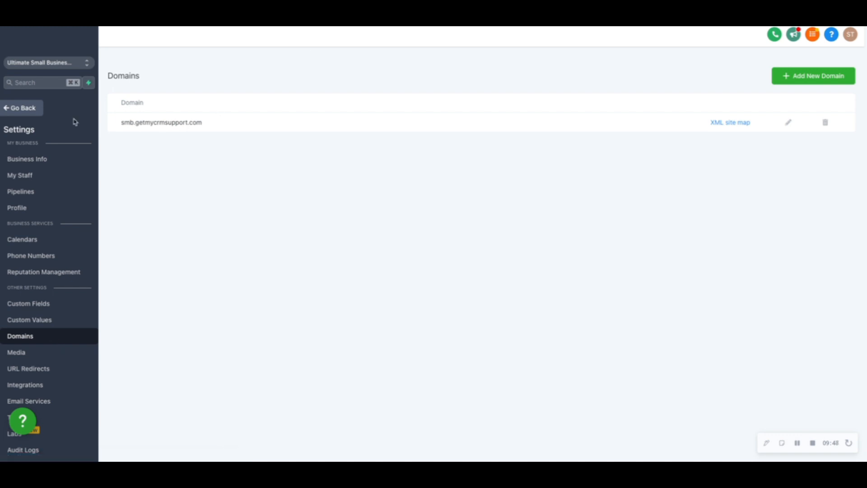
# Leave the settings for the site funnels and open "Z-001-3. Team Calendars [User 3]" in the Calendars folder.
pyautogui.click(34, 111)
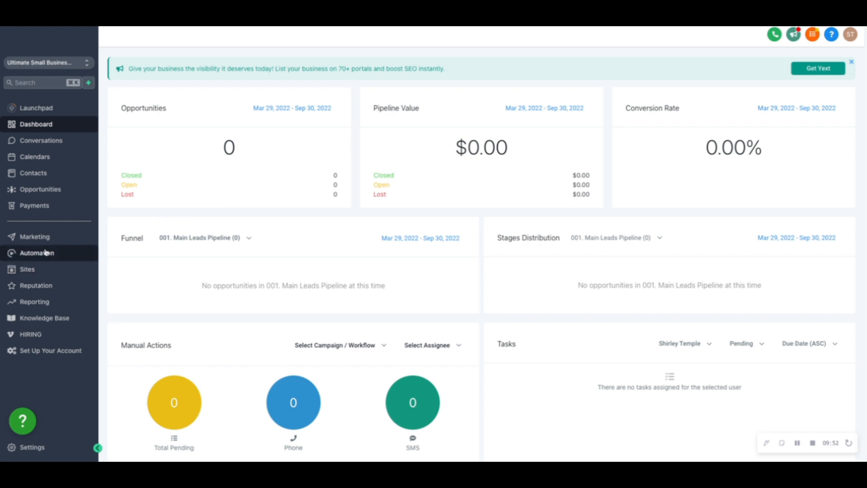
pyautogui.click(44, 270)
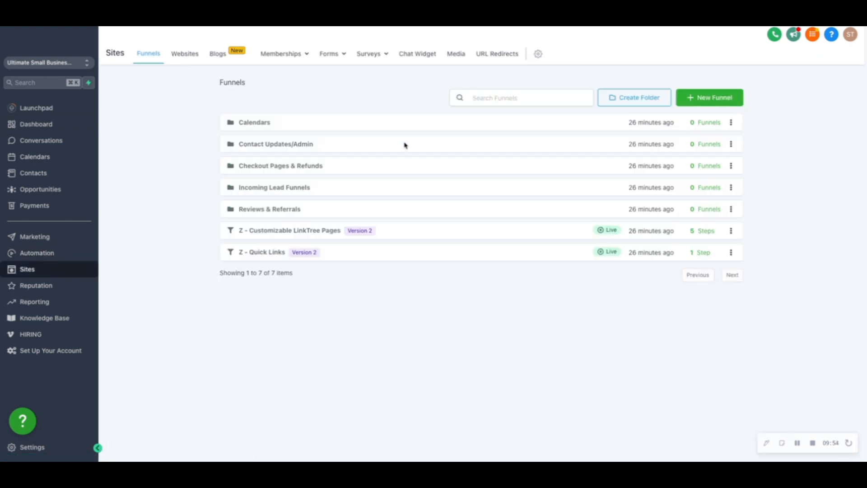
pyautogui.click(731, 123)
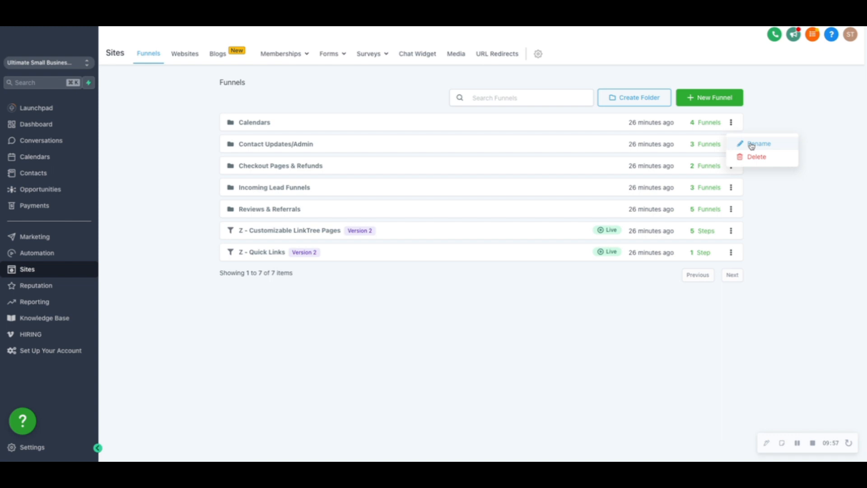
pyautogui.click(245, 122)
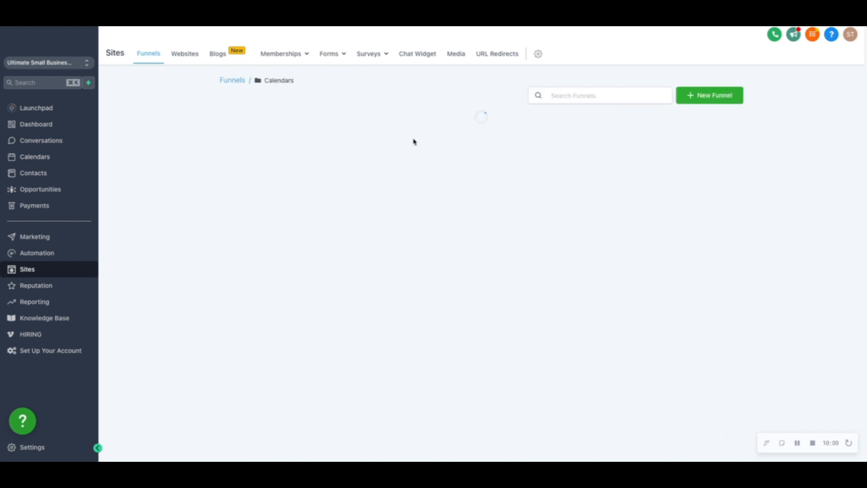
pyautogui.click(316, 121)
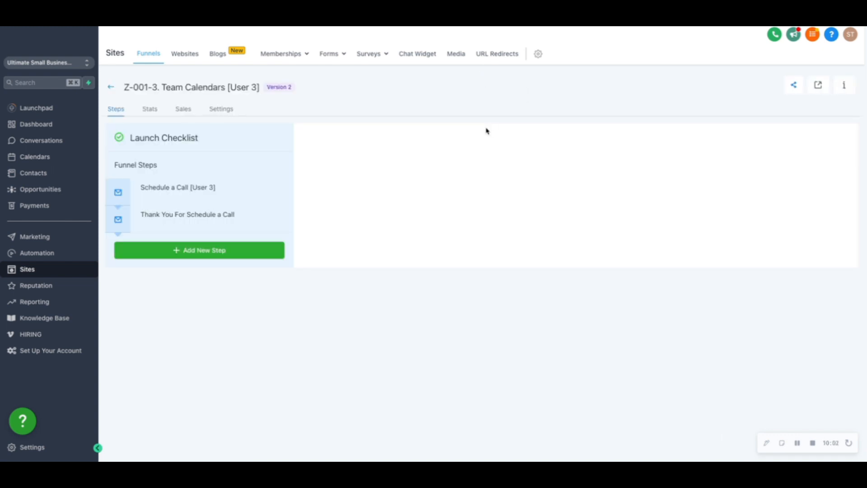
# Assign the domain smb.getmycrmsupport.com to the [User 3] team calendars funnel, save its settings and return to the funnels list.
pyautogui.click(225, 113)
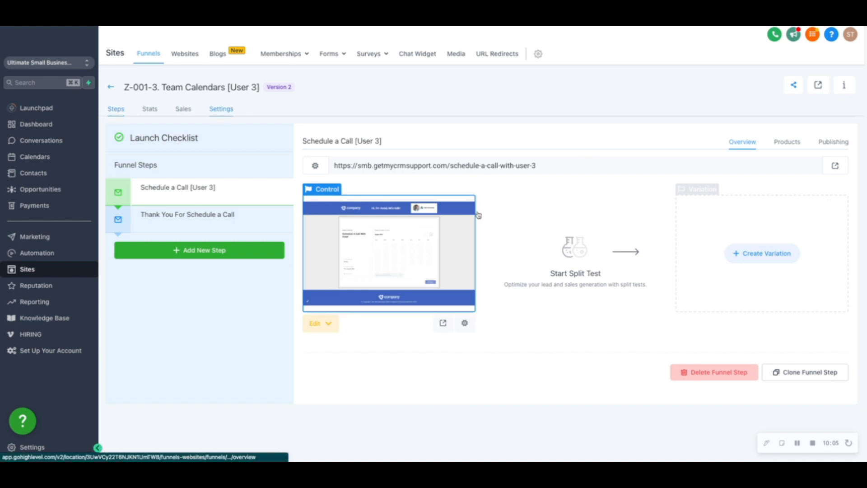
pyautogui.click(540, 165)
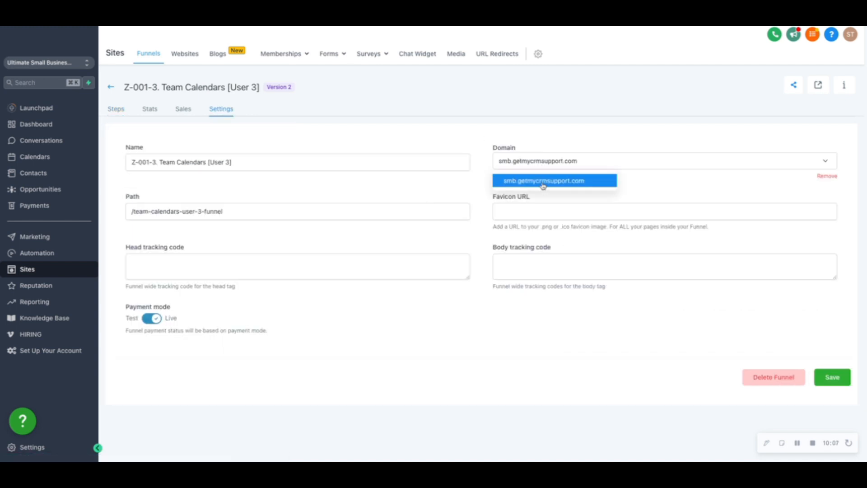
pyautogui.click(544, 182)
pyautogui.click(826, 380)
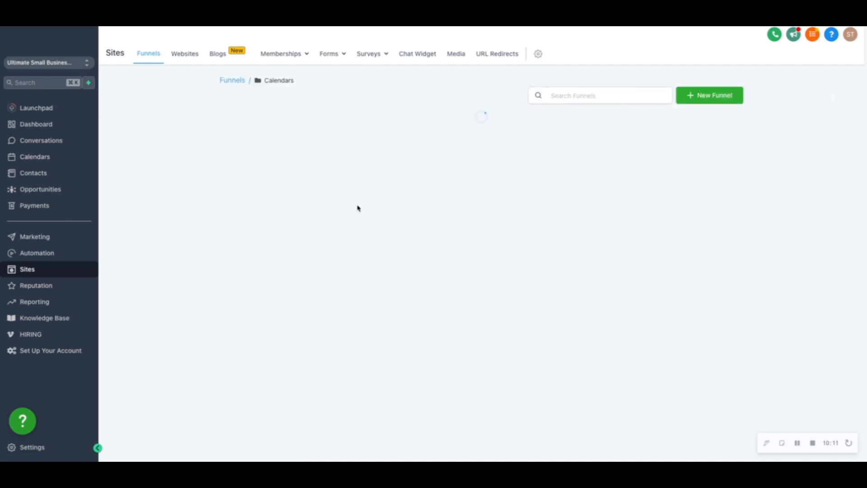
pyautogui.click(234, 84)
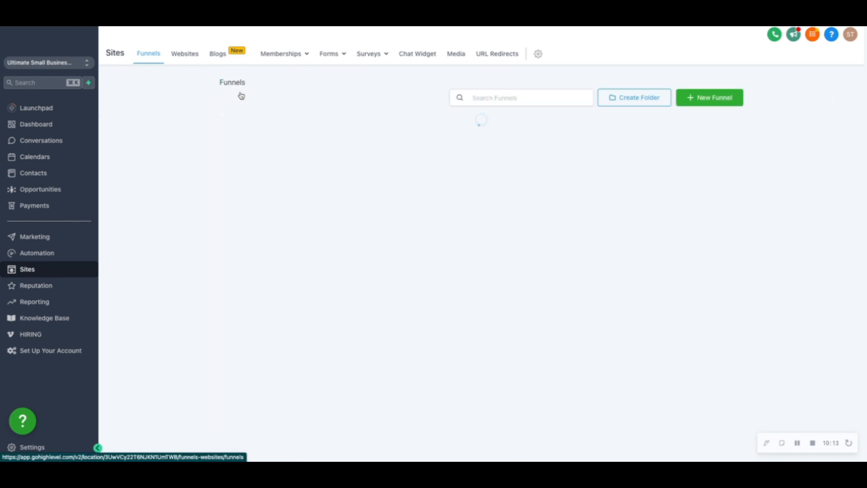
# Switch to the training course, open the "How To Unlock Your Snapshot" lesson and examine its login link and custom menu link URL.
pyautogui.moveTo(355, 26)
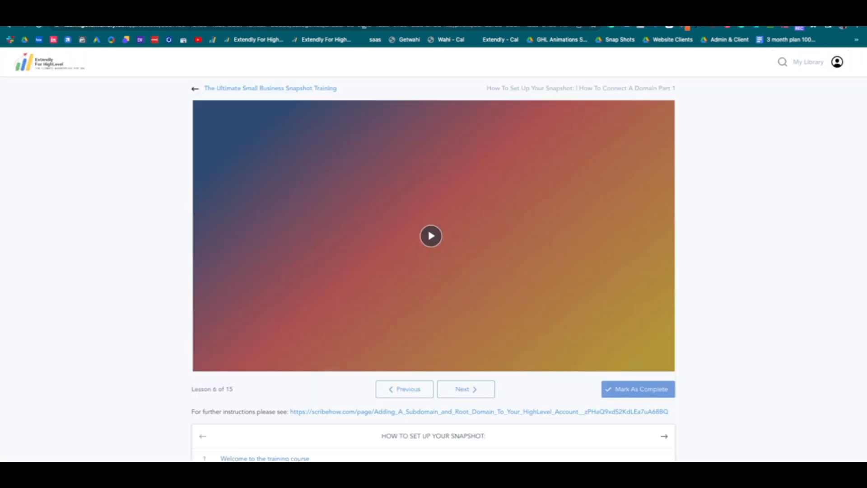
pyautogui.scroll(-5, 289, 327)
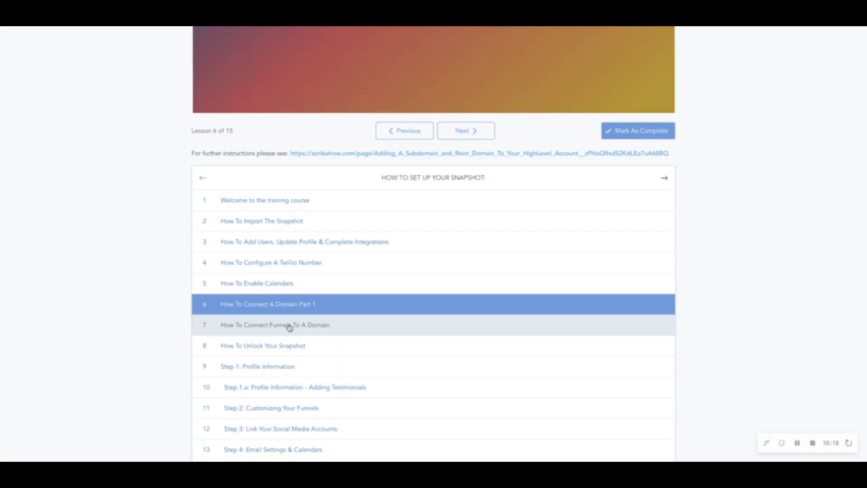
pyautogui.click(292, 346)
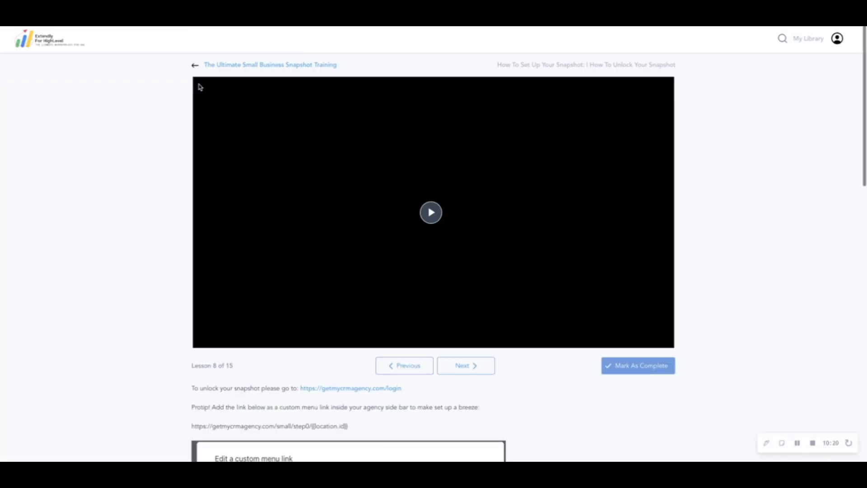
pyautogui.scroll(-4, 364, 281)
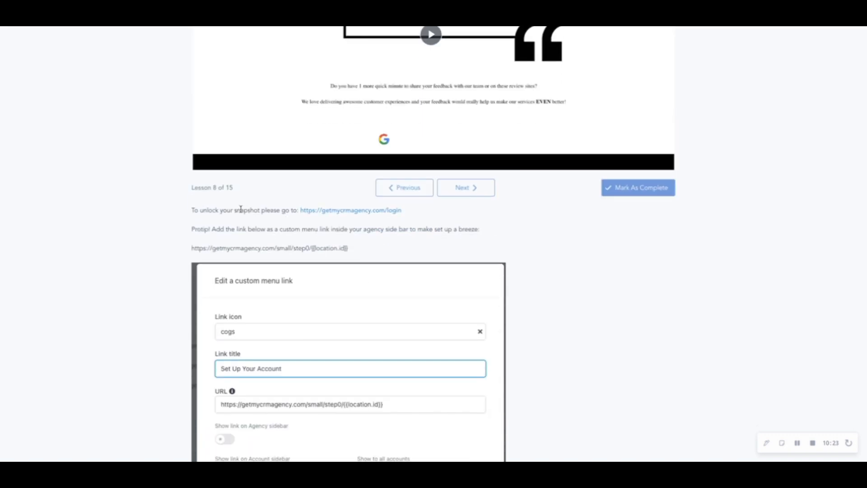
pyautogui.moveTo(296, 210); pyautogui.dragTo(412, 216)
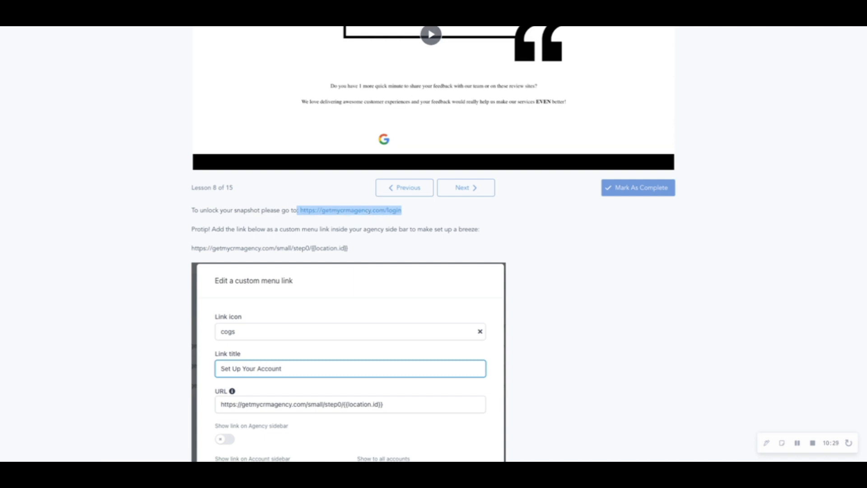
pyautogui.scroll(3, 402, 123)
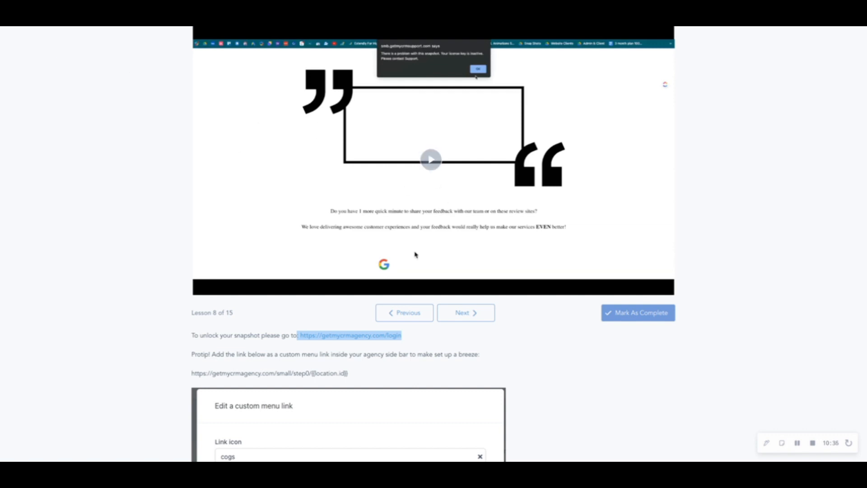
pyautogui.scroll(-2, 414, 252)
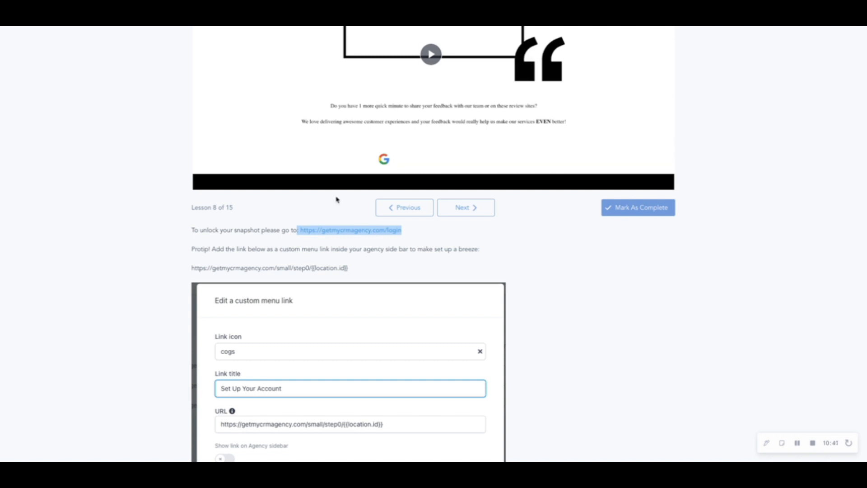
pyautogui.moveTo(359, 268); pyautogui.dragTo(179, 270)
pyautogui.hotkey('ctrl', 'c')
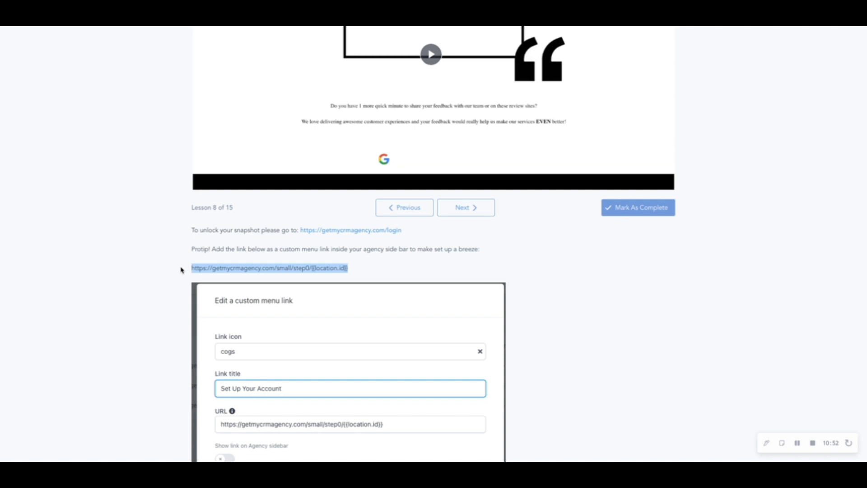
# Return to HighLevel, switch from the sub-account to the agency view and open its custom menu link settings.
pyautogui.click(144, 18)
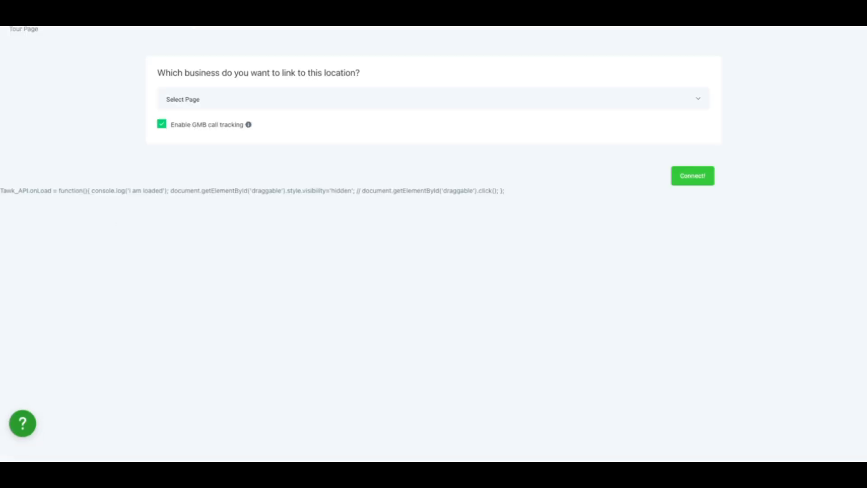
pyautogui.click(109, 18)
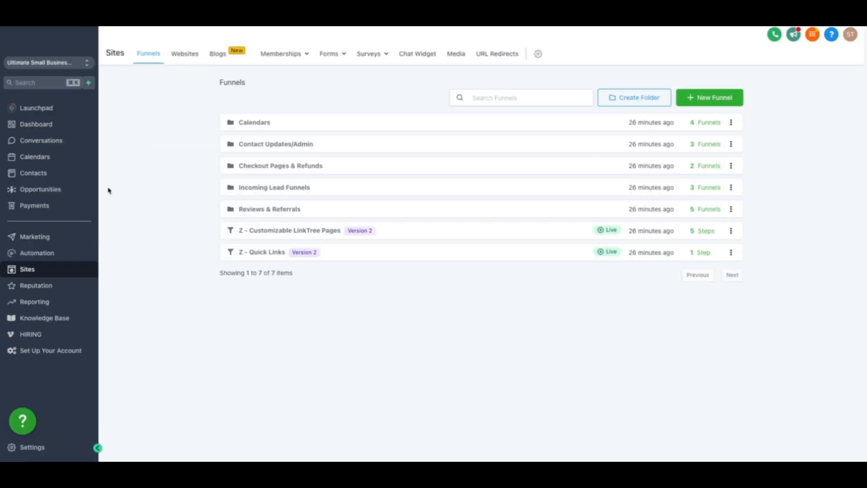
pyautogui.rightClick(67, 64)
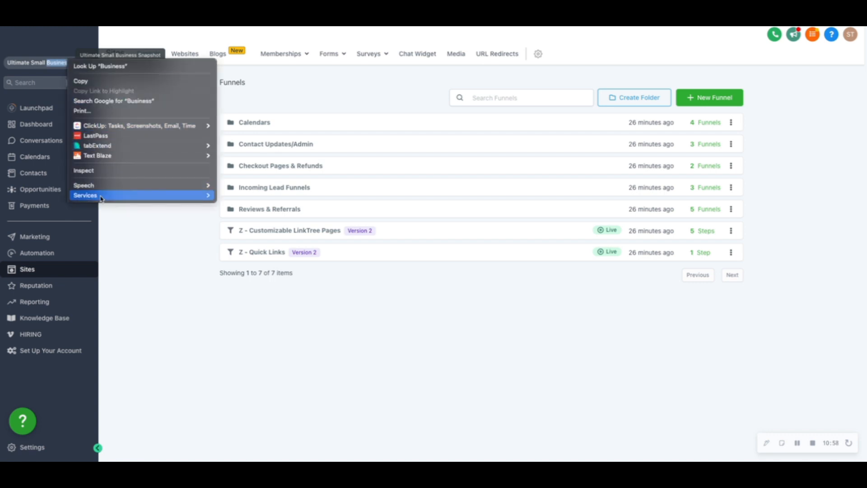
pyautogui.click(129, 219)
pyautogui.rightClick(72, 18)
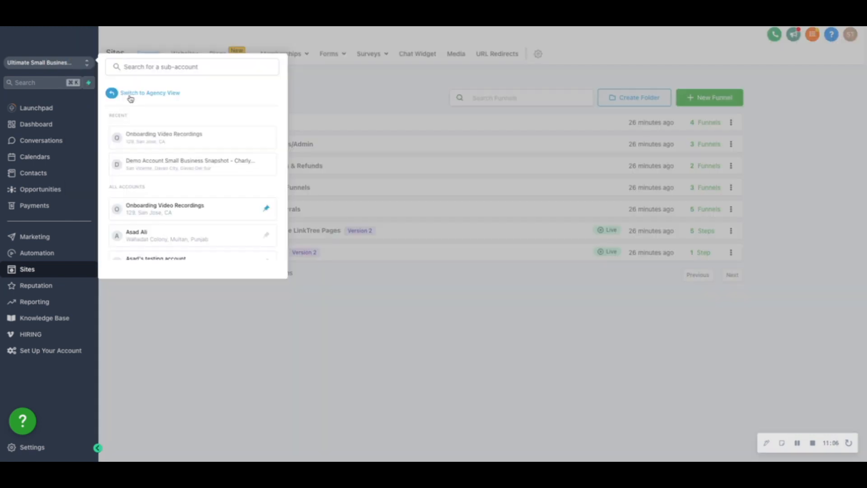
pyautogui.click(128, 97)
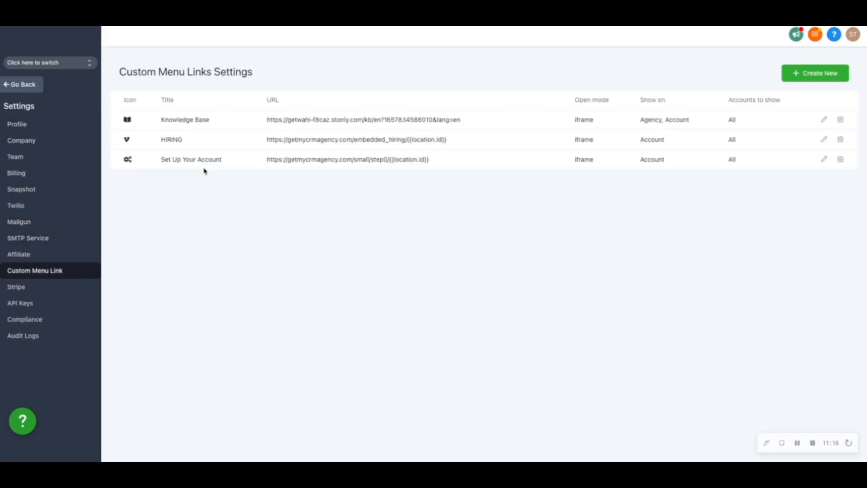
# Start a new custom menu link with the youtube-square icon and the title "Set Up Your Account".
pyautogui.click(796, 74)
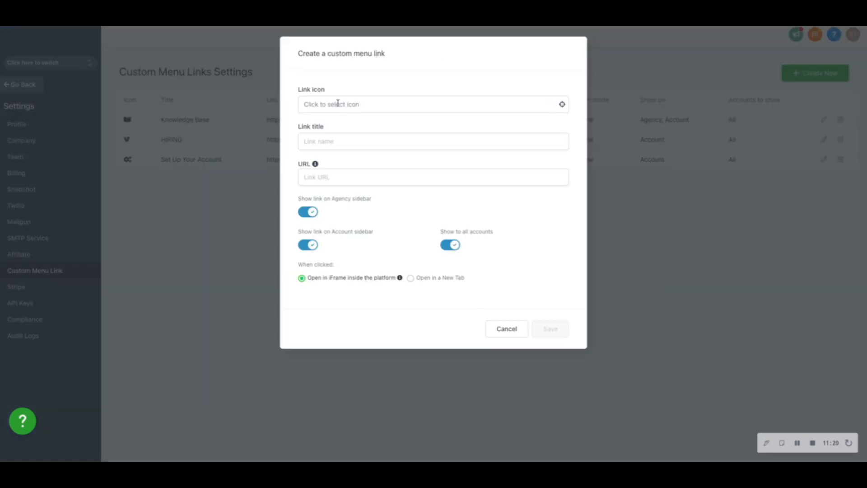
pyautogui.click(337, 103)
pyautogui.click(334, 142)
pyautogui.click(321, 141)
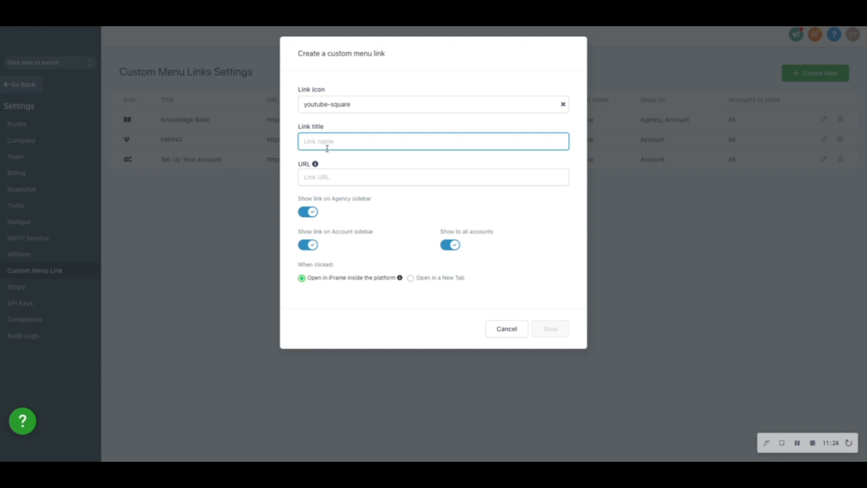
pyautogui.write('SEt')
pyautogui.press('BackSpace')
pyautogui.write('et Uo')
pyautogui.press('BackSpace')
pyautogui.write('p Your Account')
pyautogui.click(344, 181)
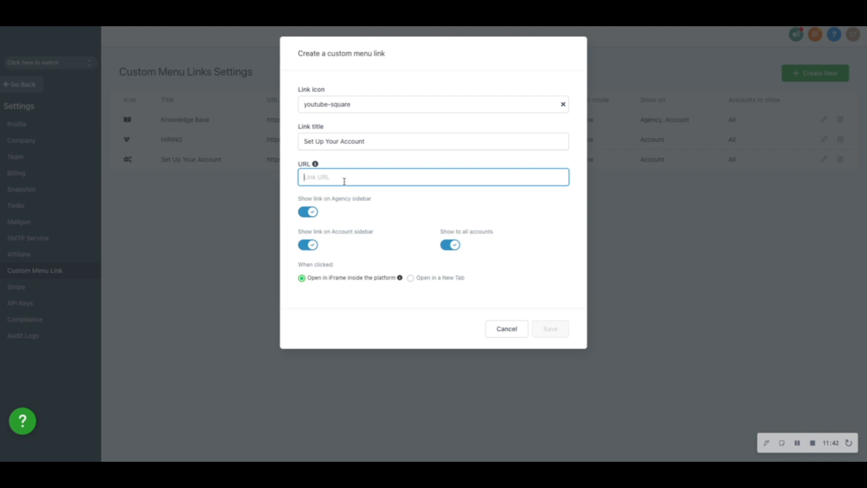
pyautogui.hotkey('ctrl', 'v')
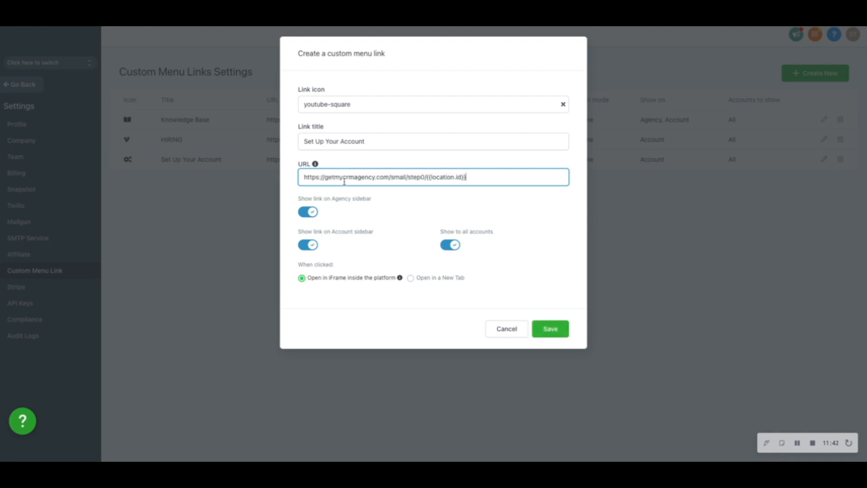
pyautogui.click(312, 212)
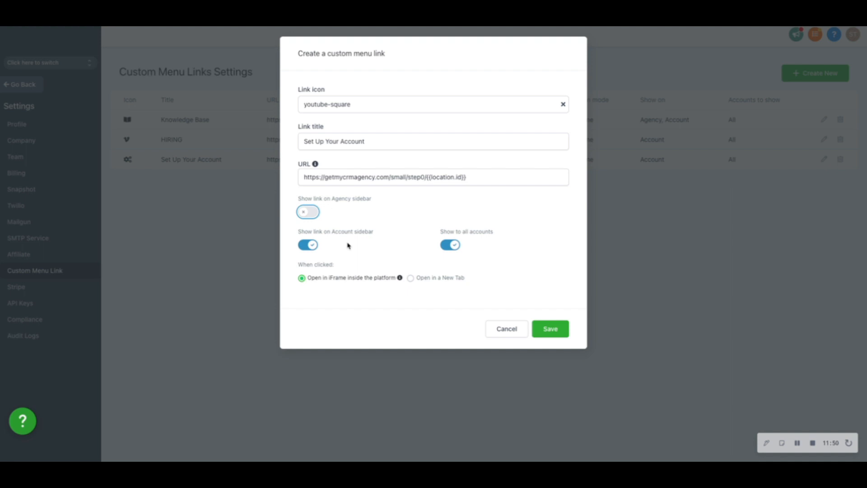
pyautogui.click(375, 177)
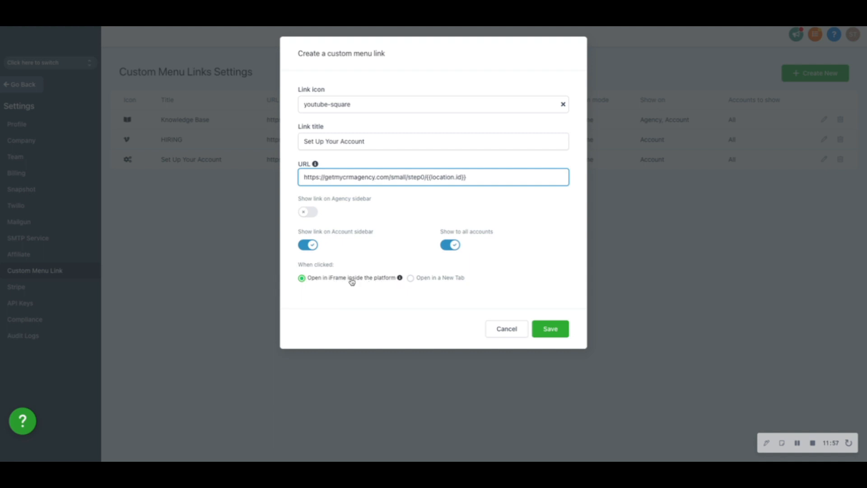
pyautogui.click(511, 341)
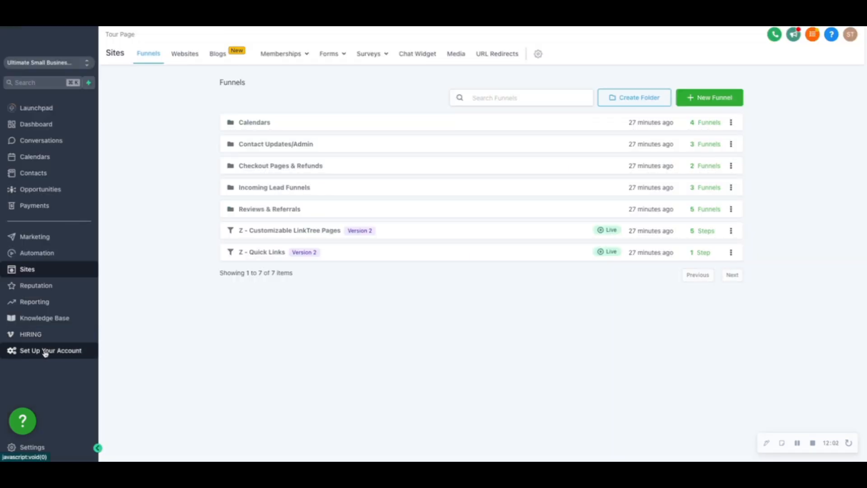
# Open the sub-account's Set Up Your Account form, and copy the domain smb.getmycrmsupport.com from the domain settings.
pyautogui.click(45, 352)
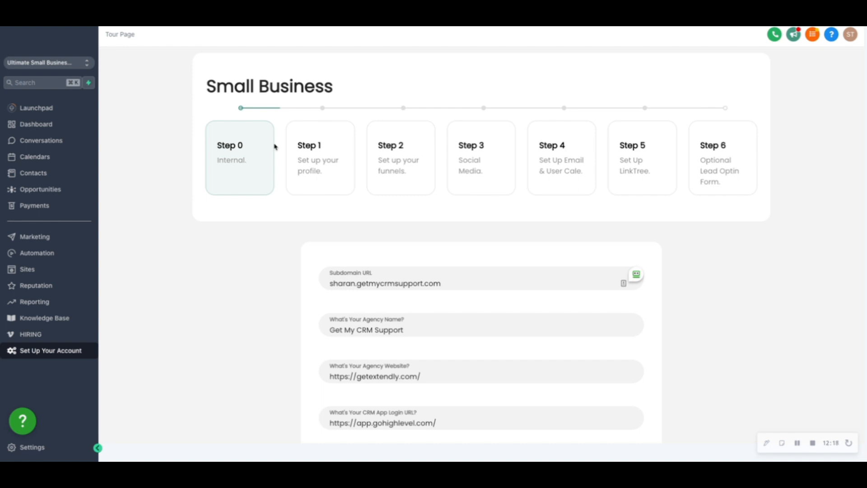
pyautogui.scroll(-2, 437, 266)
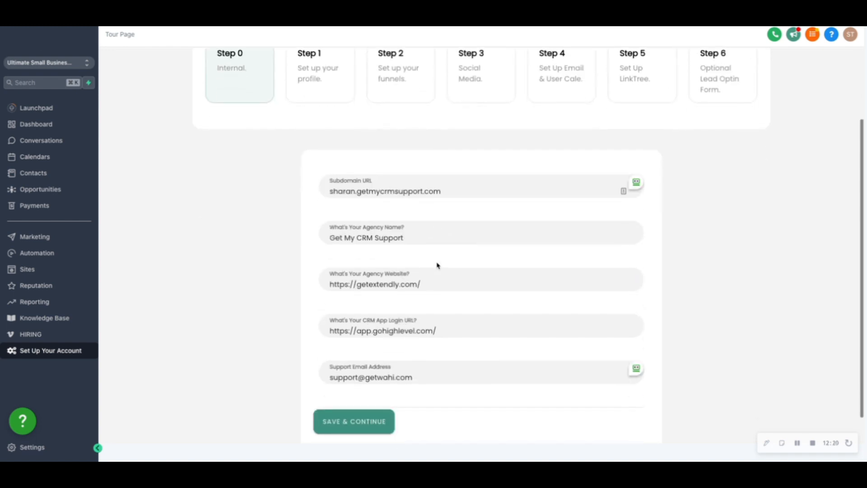
pyautogui.scroll(1, 394, 226)
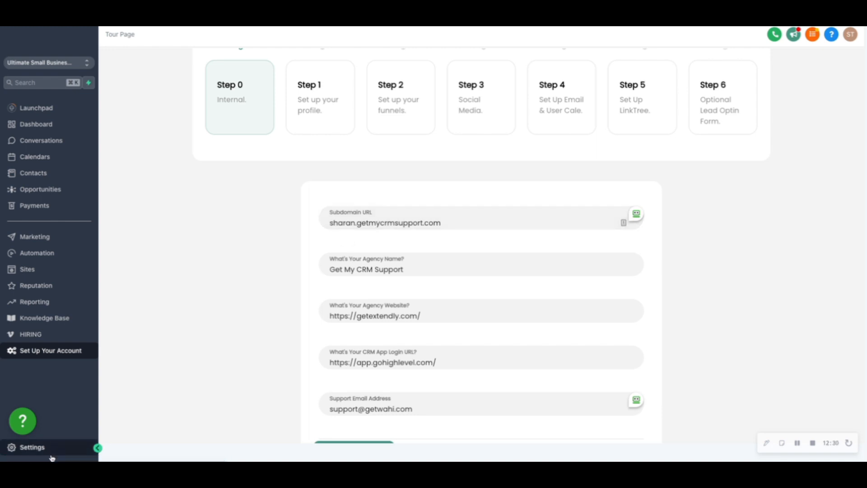
pyautogui.click(32, 448)
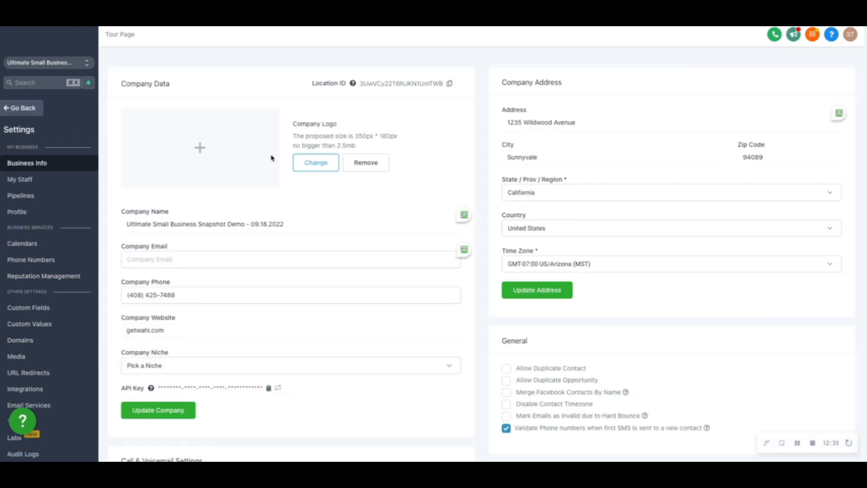
pyautogui.click(21, 340)
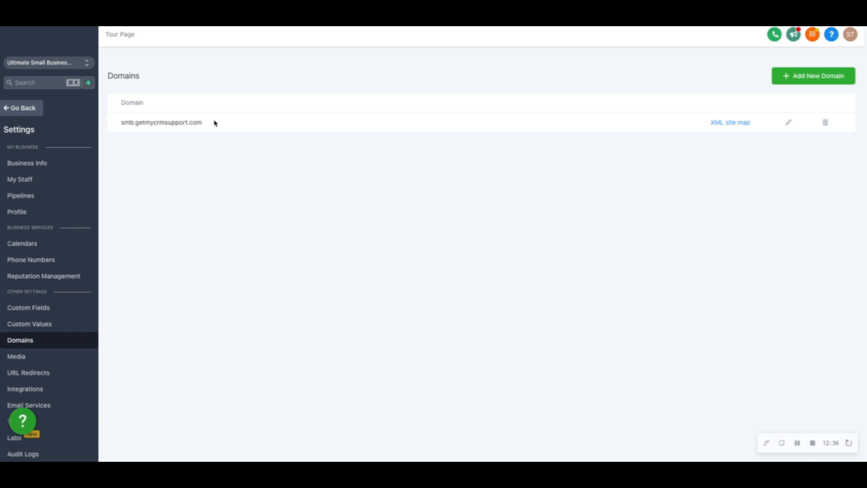
pyautogui.tripleClick(117, 126)
pyautogui.press('super+c')
# Set the Subdomain URL in Step 0 of the setup form to smb.getmycrmsupport.com and save the step.
pyautogui.click(21, 109)
pyautogui.hotkey('alt', 'shift', 'Left')
pyautogui.hotkey('alt', 'shift', 'Left')
pyautogui.hotkey('alt', 'shift', 'Left')
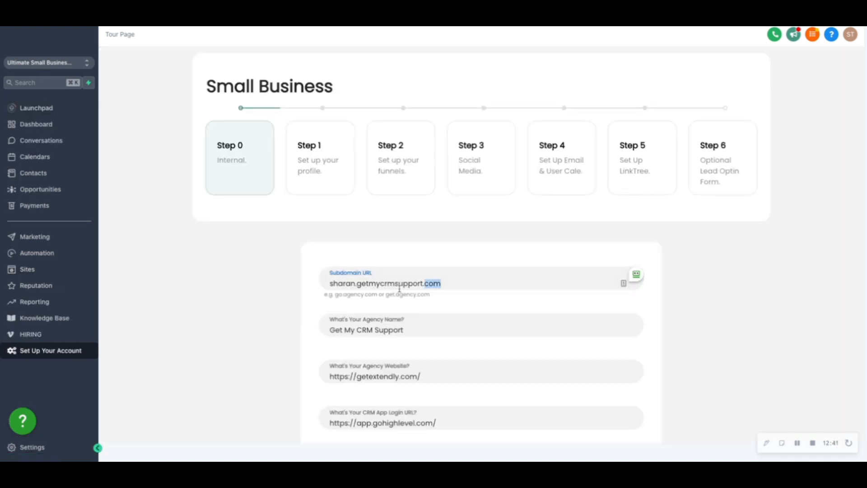
pyautogui.press('BackSpace')
pyautogui.press('super+v')
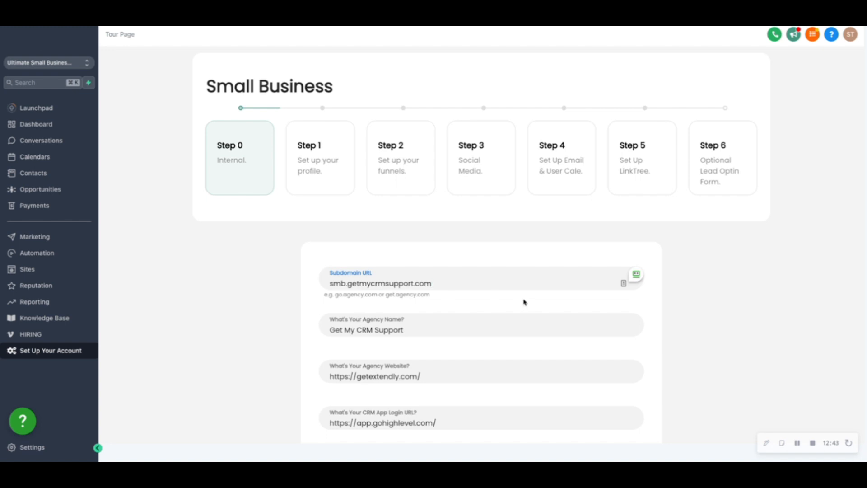
pyautogui.scroll(-2, 440, 273)
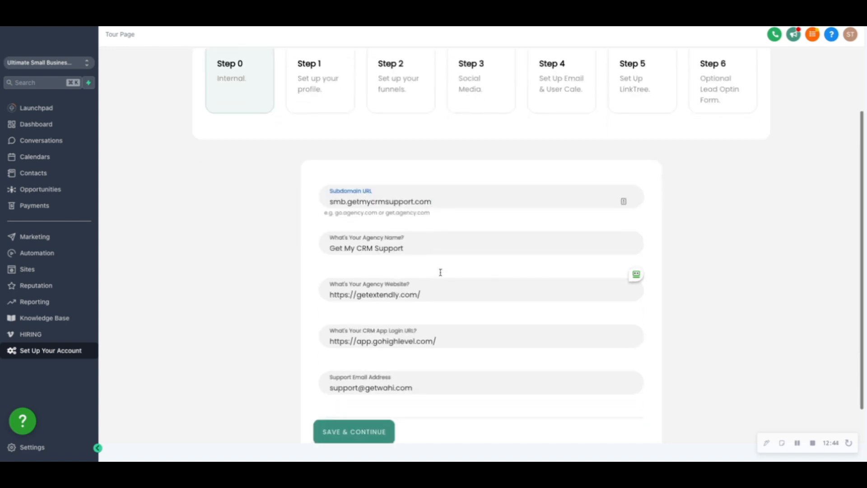
pyautogui.click(410, 250)
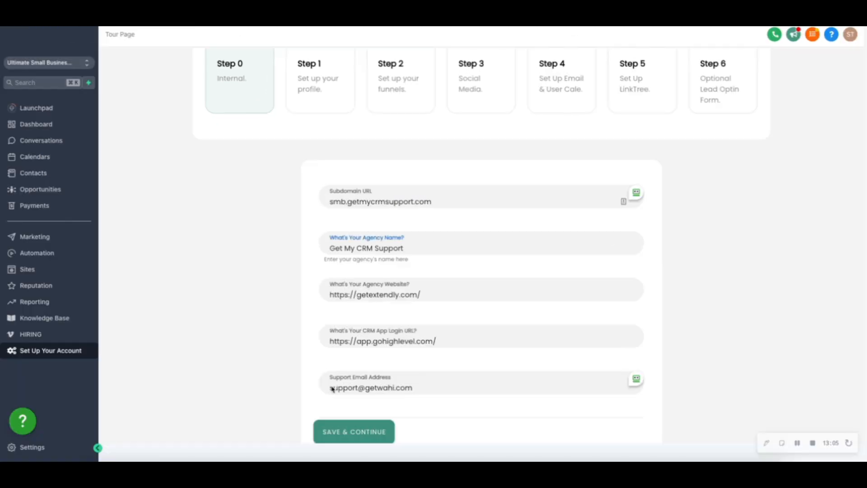
pyautogui.click(349, 437)
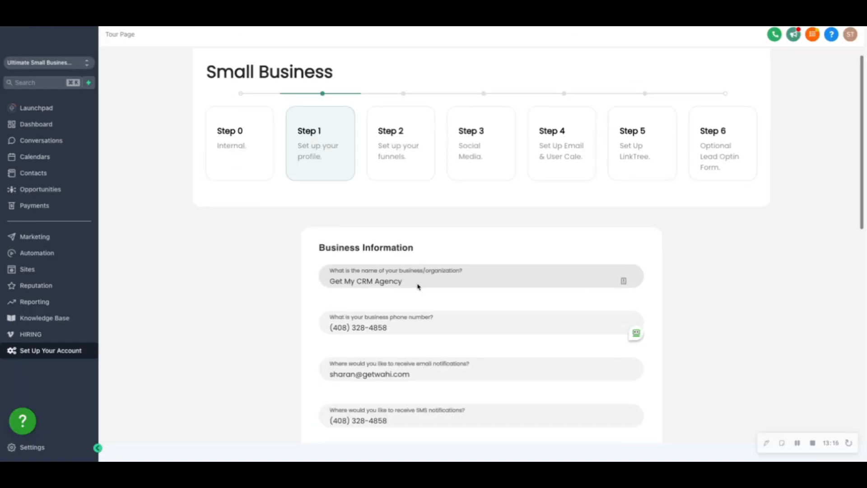
# Look through the setup form from the Step 1 business profile to the Step 5 LinkTree settings.
pyautogui.scroll(-2, 416, 285)
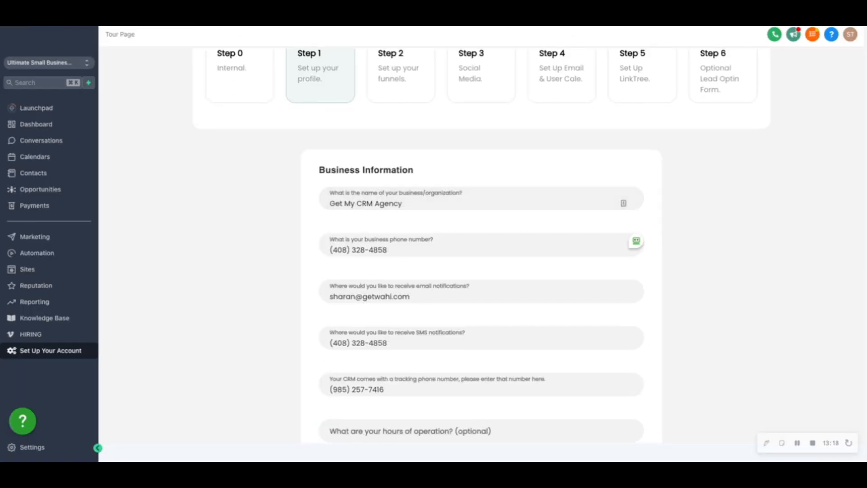
pyautogui.scroll(2, 399, 145)
pyautogui.click(406, 150)
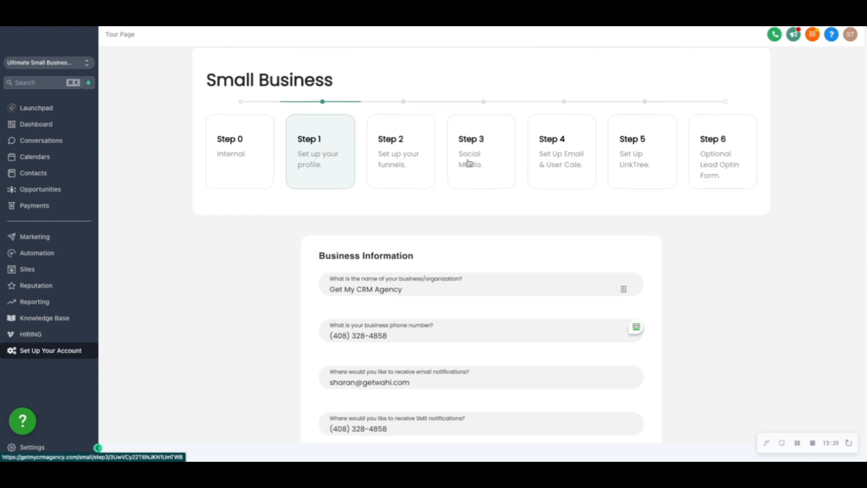
pyautogui.click(572, 170)
pyautogui.click(627, 176)
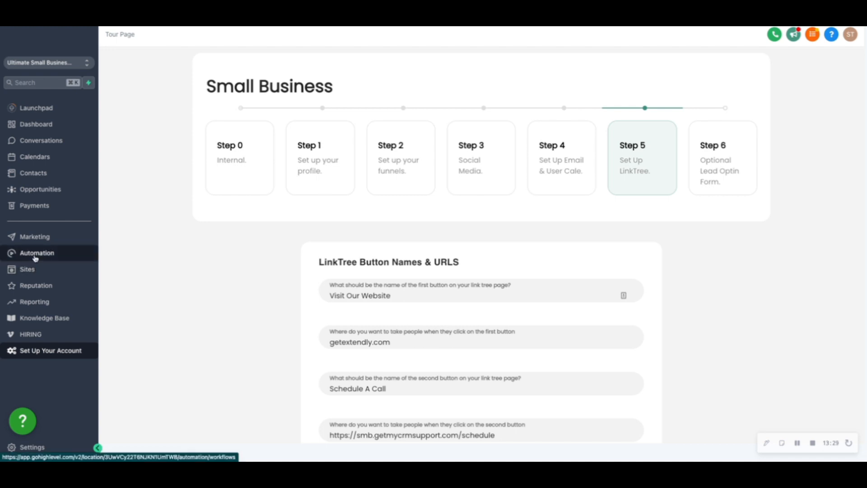
pyautogui.scroll(-1, 35, 258)
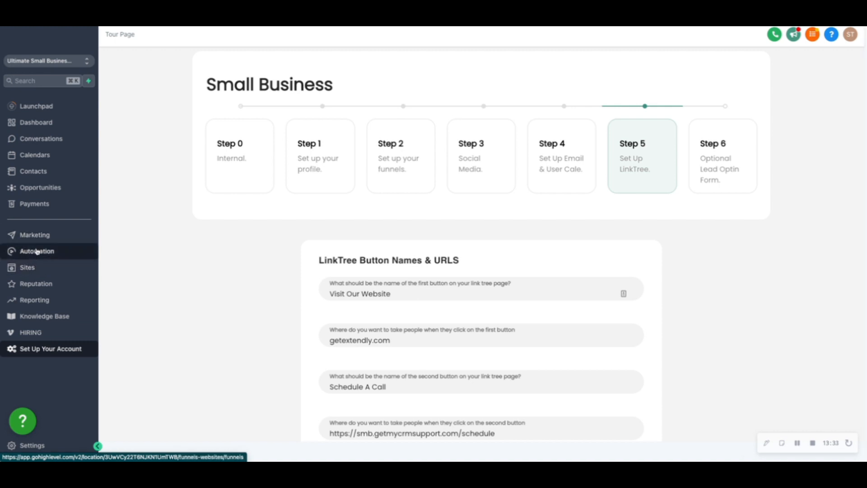
# Open the sub-account's websites and start a new website from the template library.
pyautogui.click(34, 268)
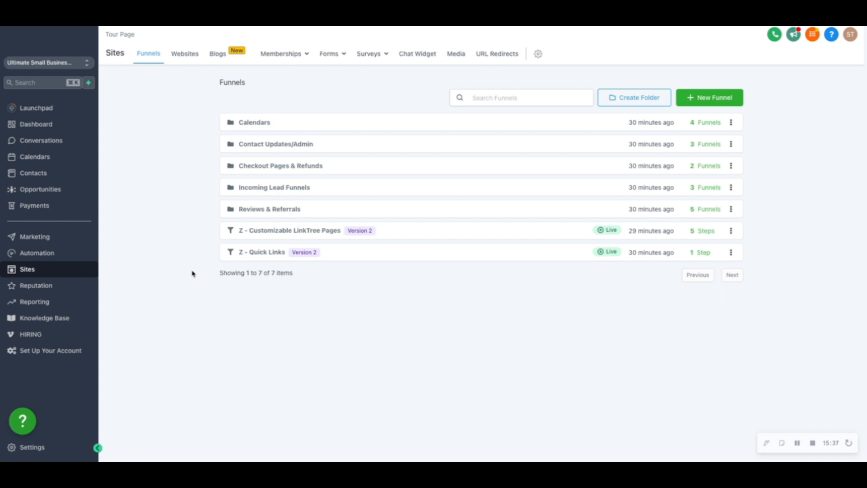
pyautogui.click(188, 56)
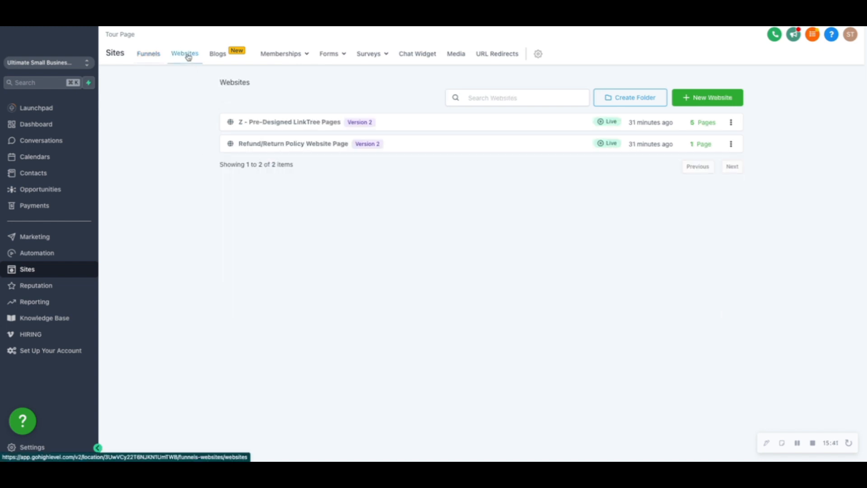
pyautogui.click(704, 104)
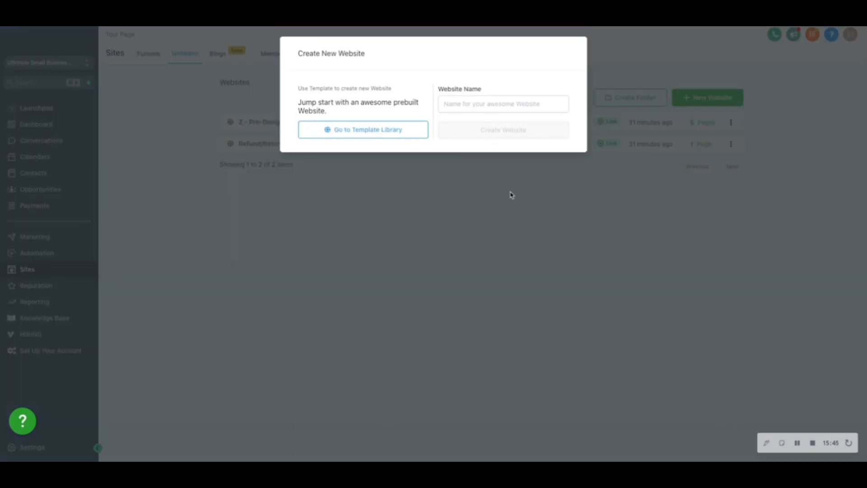
pyautogui.click(360, 131)
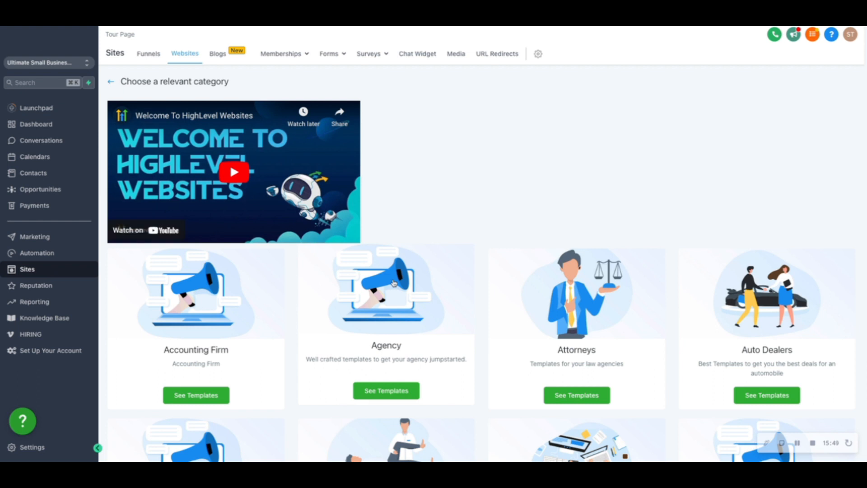
# Browse the website template categories, open Physical Therapy and preview the template Physical Therapy-001-1.2.w.
pyautogui.scroll(-8, 394, 283)
pyautogui.scroll(-5, 394, 283)
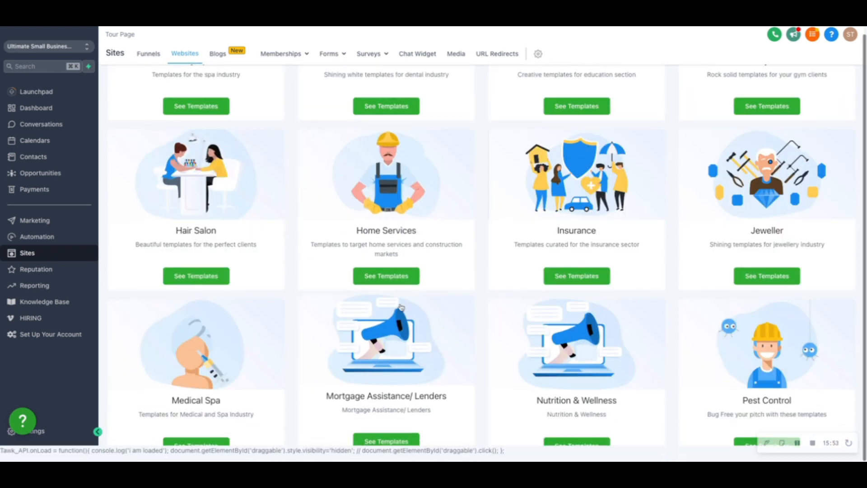
pyautogui.scroll(-8, 464, 351)
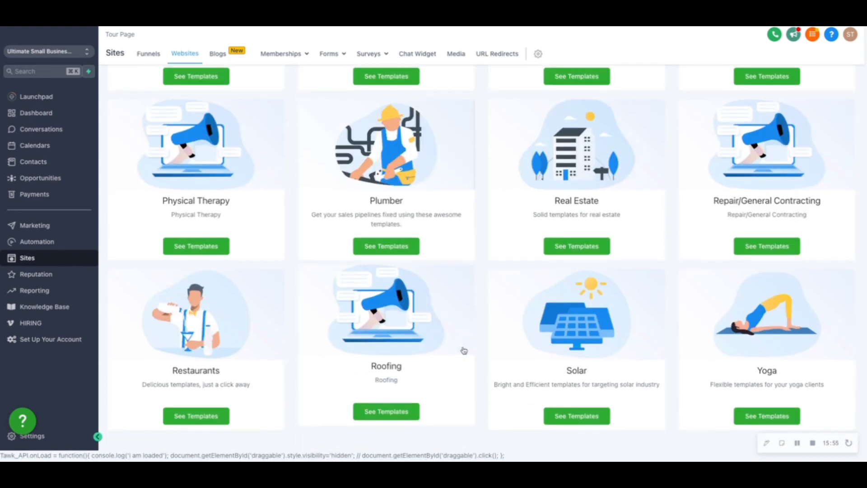
pyautogui.scroll(2, 464, 351)
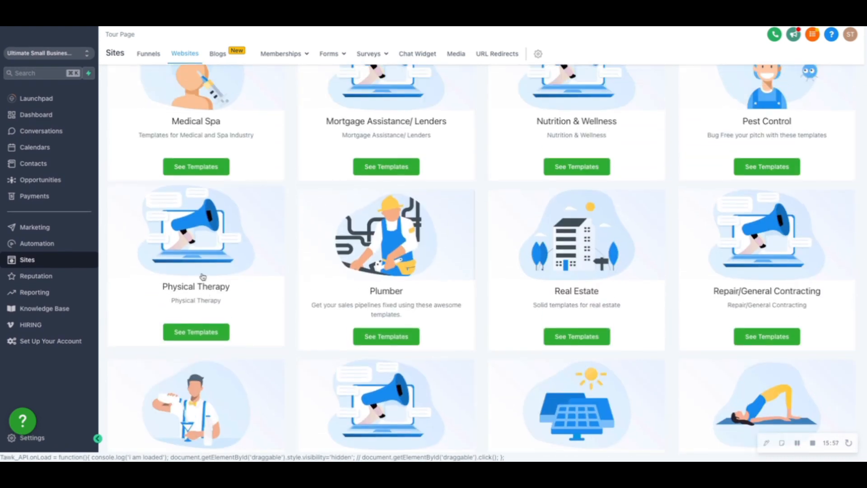
pyautogui.click(203, 277)
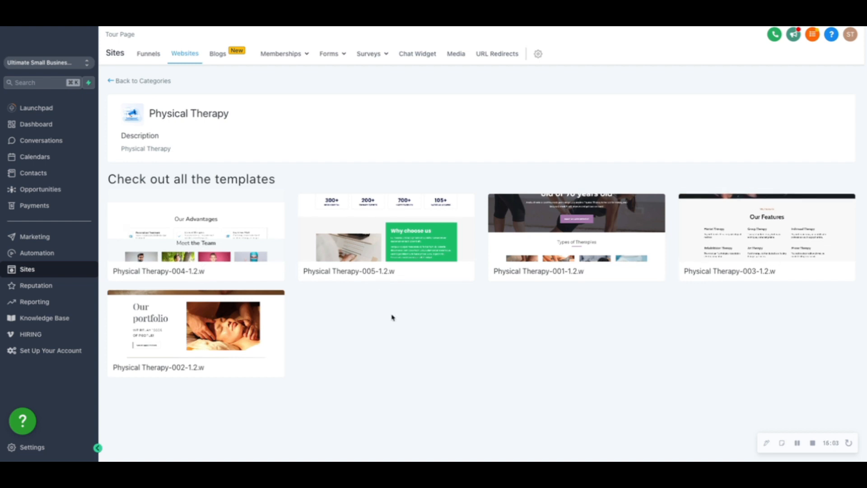
pyautogui.click(528, 220)
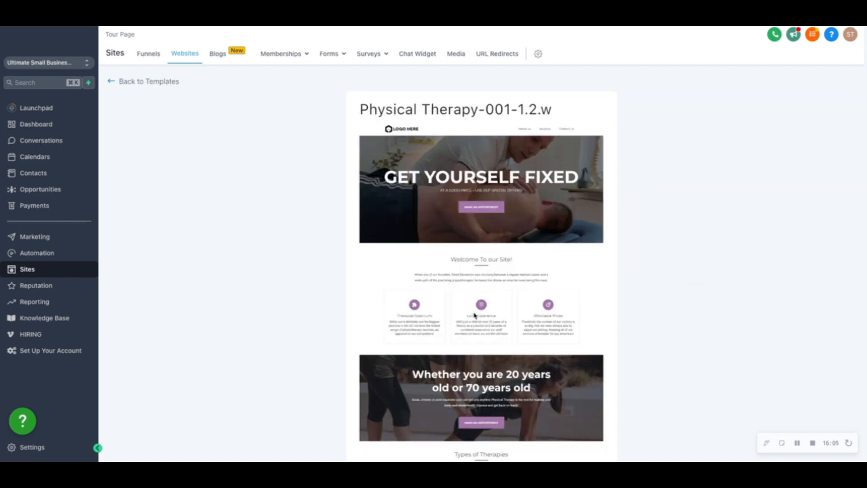
# Review the Physical Therapy-001-1.2.w template, accept the image-rights terms and add the template to the websites.
pyautogui.scroll(-10, 474, 315)
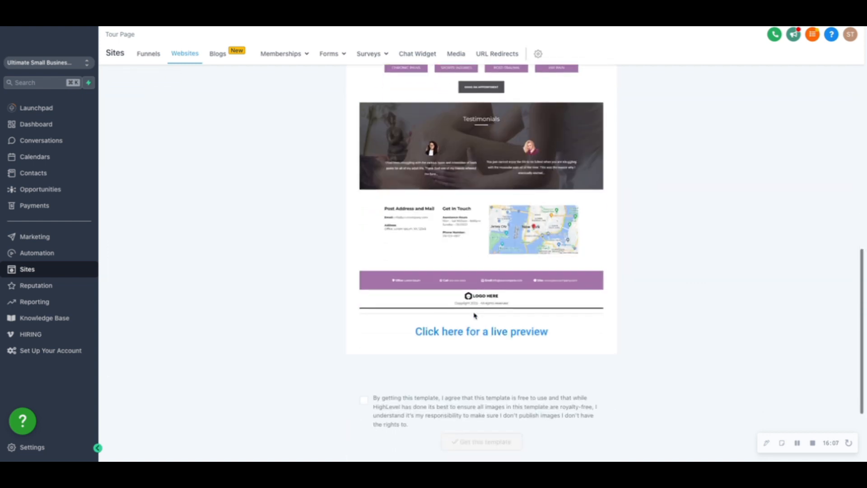
pyautogui.scroll(-3, 475, 316)
pyautogui.scroll(15, 475, 316)
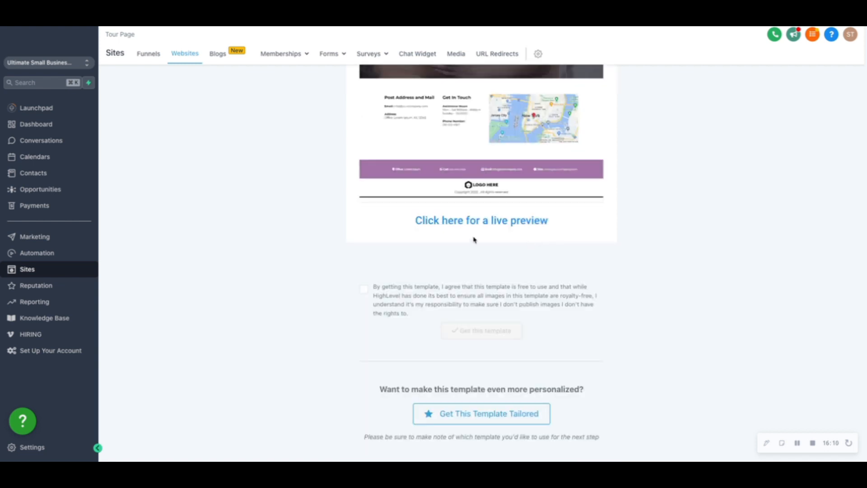
pyautogui.scroll(15, 475, 240)
pyautogui.click(364, 291)
pyautogui.scroll(12, 474, 329)
pyautogui.scroll(-12, 474, 329)
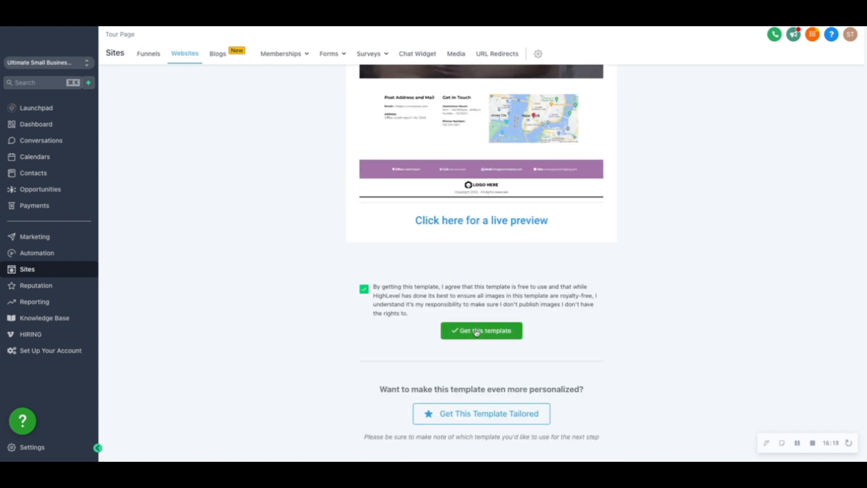
pyautogui.click(476, 332)
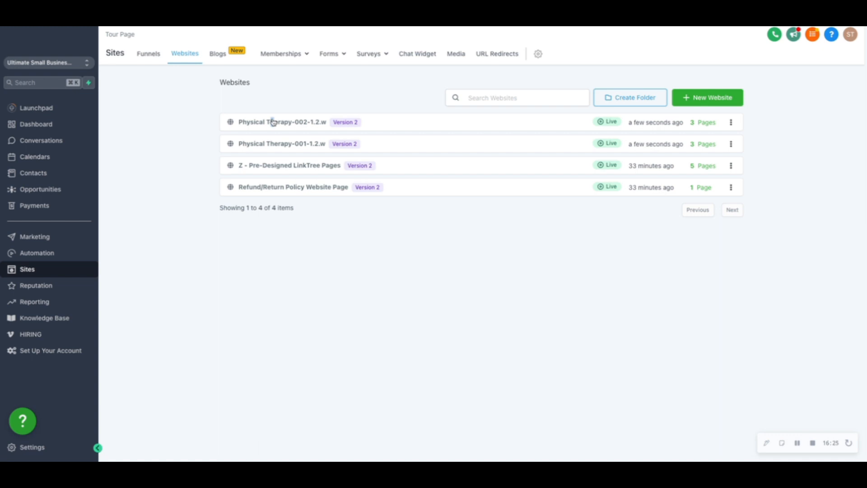
# Open the Physical Therapy-002-1.2.w website and preview its Home page, then close the preview.
pyautogui.click(274, 120)
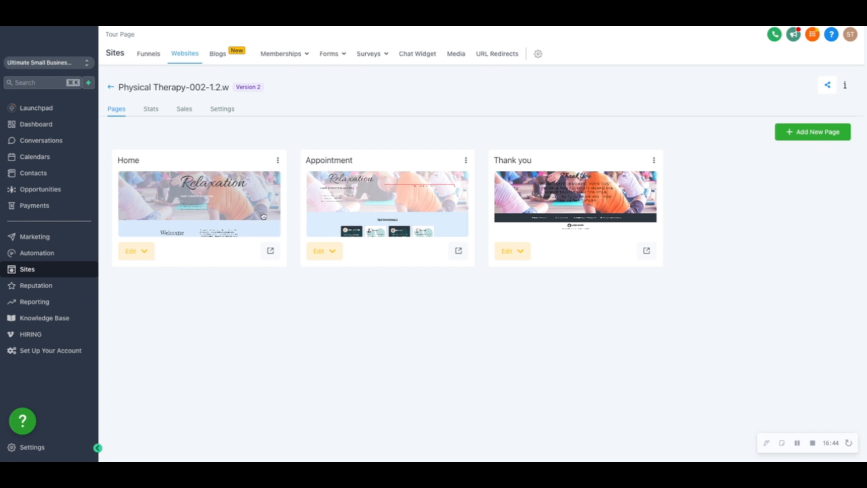
pyautogui.click(270, 251)
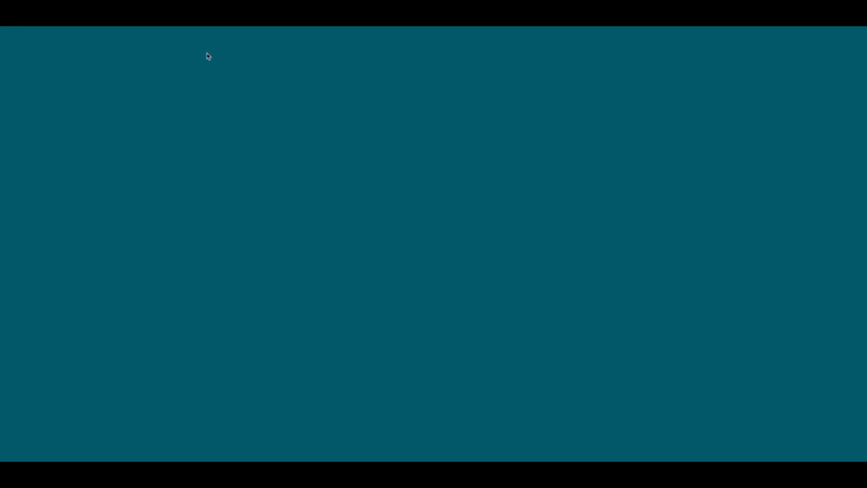
pyautogui.scroll(-3, 364, 273)
pyautogui.scroll(3, 363, 273)
pyautogui.press('super+w')
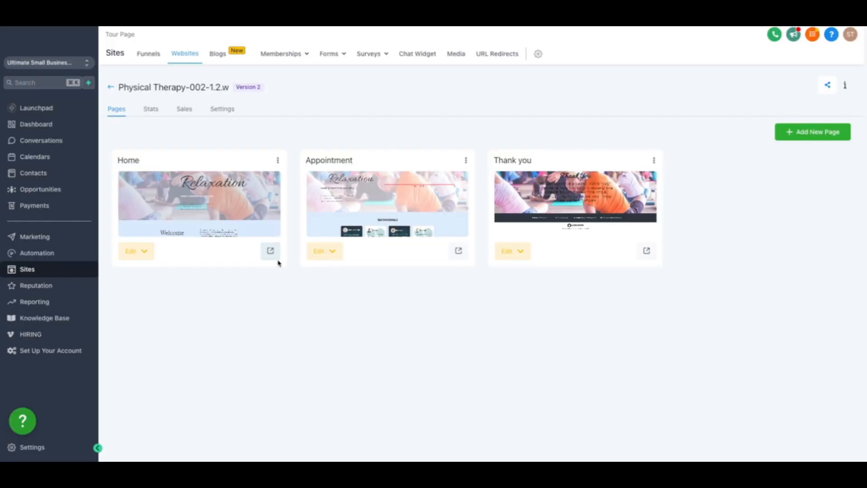
# Open the Home page for editing and move the "Your perfect place for" paragraph above the "Relaxation" headline.
pyautogui.click(142, 251)
pyautogui.click(175, 278)
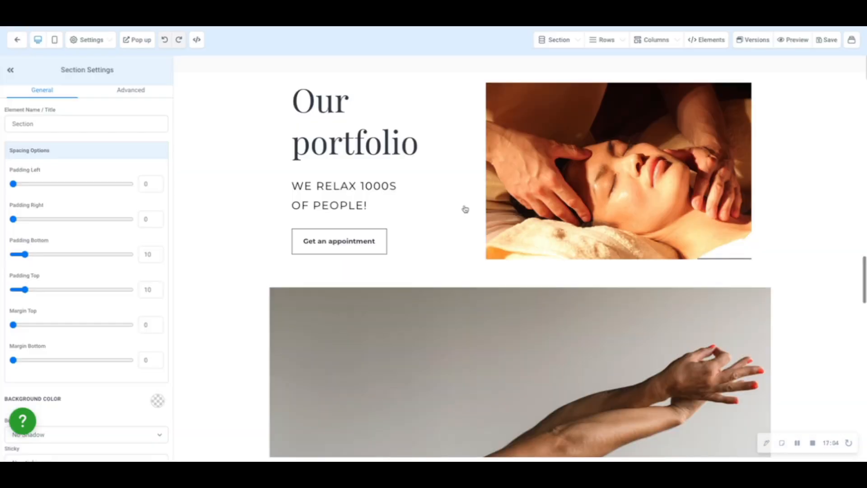
pyautogui.scroll(-5, 464, 207)
pyautogui.scroll(15, 752, 293)
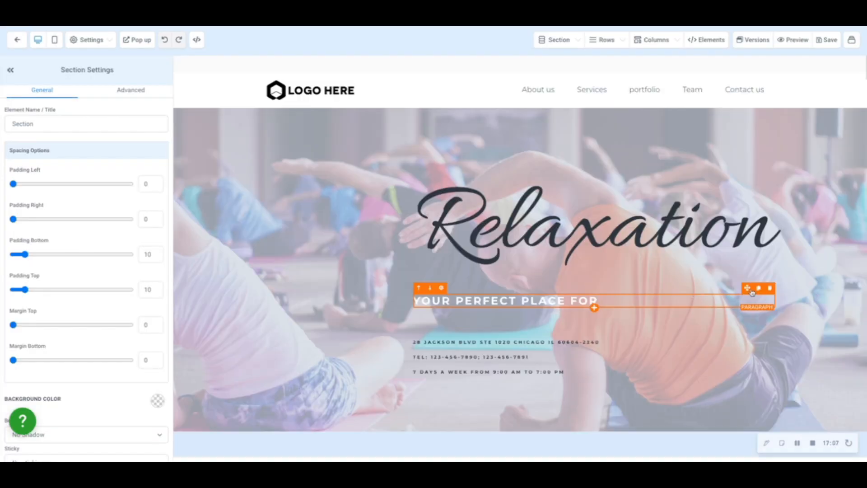
pyautogui.moveTo(752, 293); pyautogui.dragTo(726, 169)
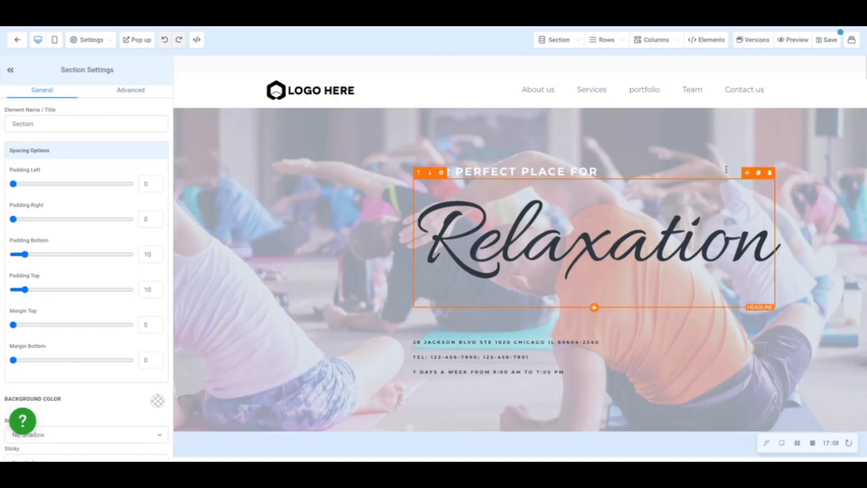
# Inspect the address, telephone and opening-hours paragraphs in the Home page's hero section.
pyautogui.click(530, 343)
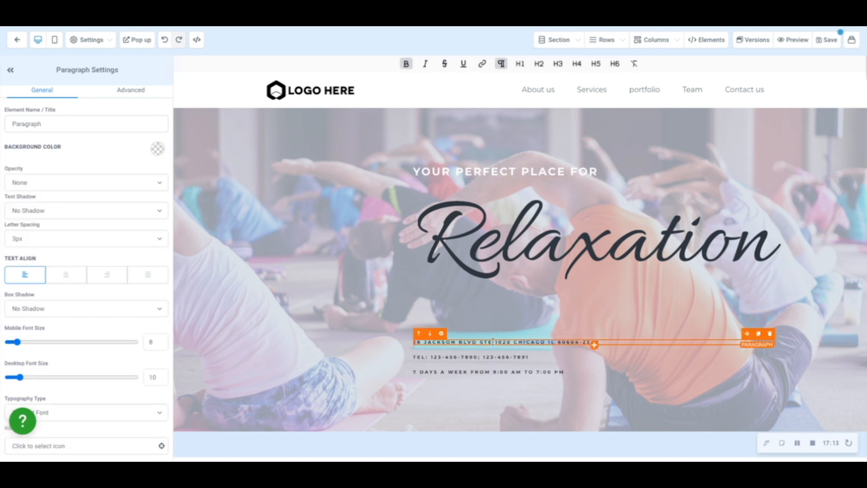
pyautogui.click(463, 357)
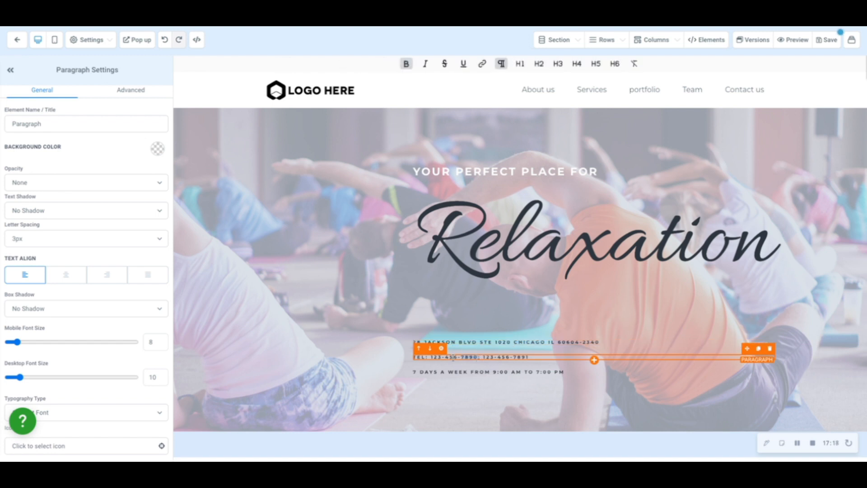
pyautogui.click(512, 378)
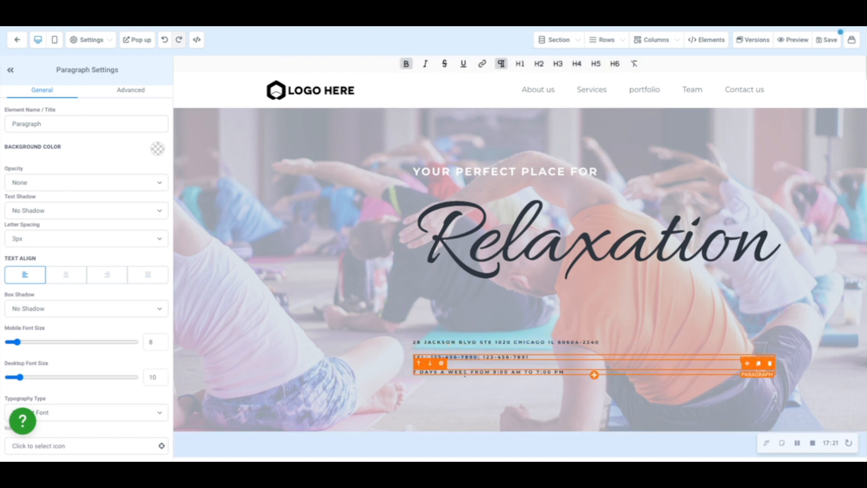
pyautogui.click(490, 372)
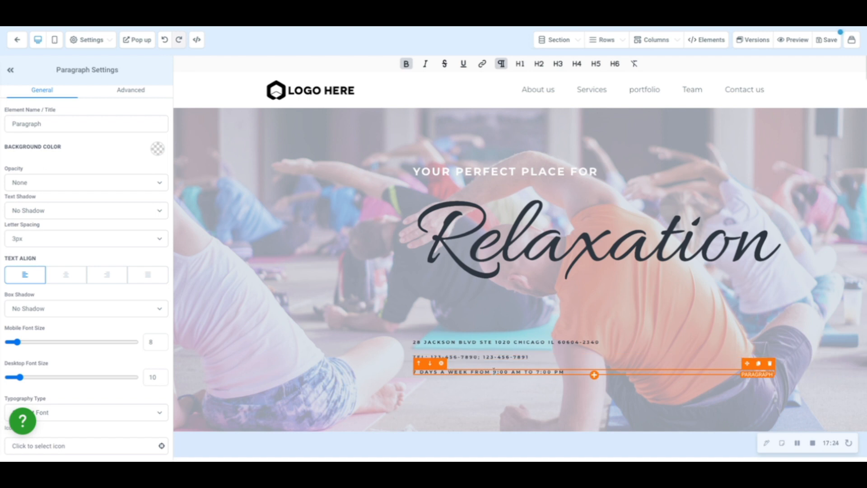
pyautogui.click(579, 178)
# Replace "Your Company" in the Welcome section's paragraph with {{}}.
pyautogui.scroll(-5, 579, 177)
pyautogui.moveTo(613, 201); pyautogui.dragTo(565, 200)
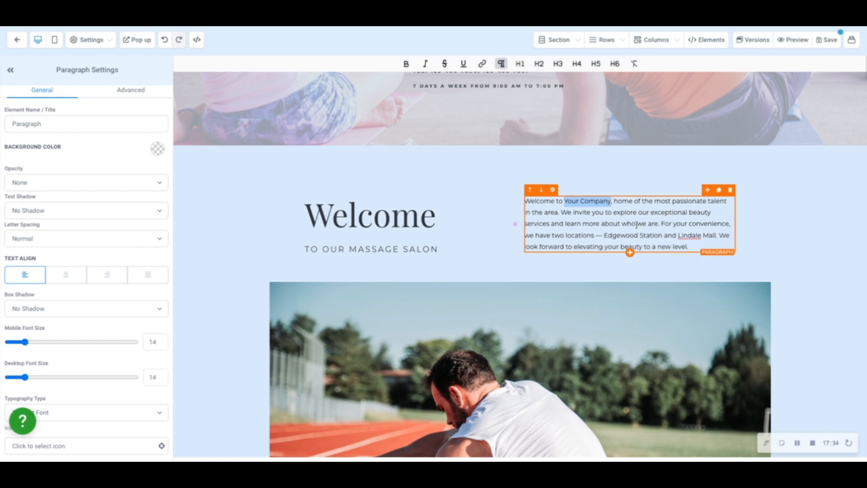
pyautogui.write('{{}}')
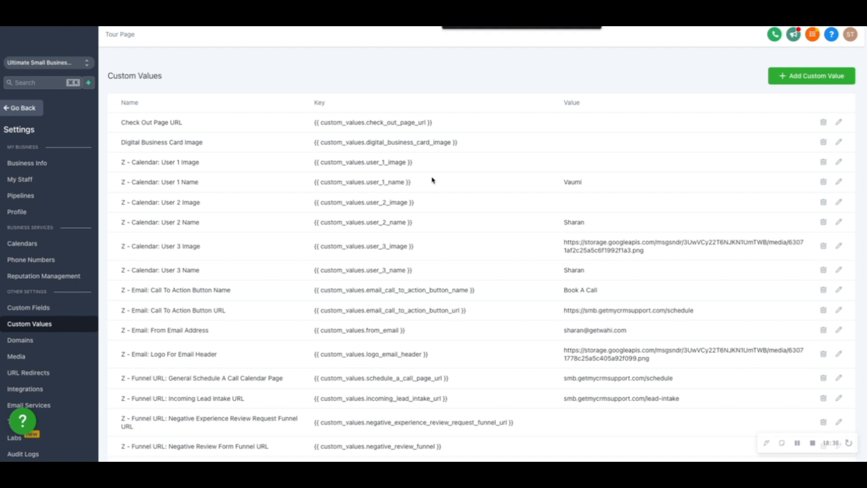
# Find the Business Short Name custom value and insert its key {{ custom_values.business_short_name }} after "Welcome to" in the Welcome paragraph.
pyautogui.write('business')
pyautogui.press('Return')
pyautogui.press('Return')
pyautogui.press('Return')
pyautogui.press('Return')
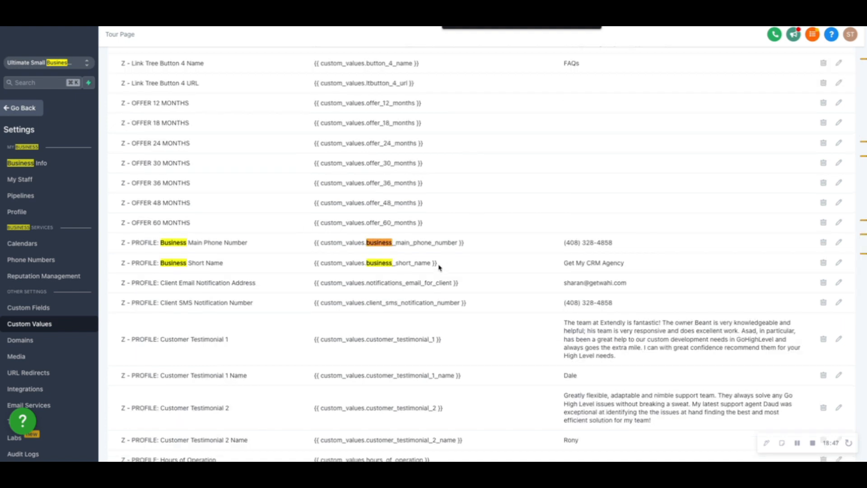
pyautogui.moveTo(438, 265); pyautogui.dragTo(297, 267)
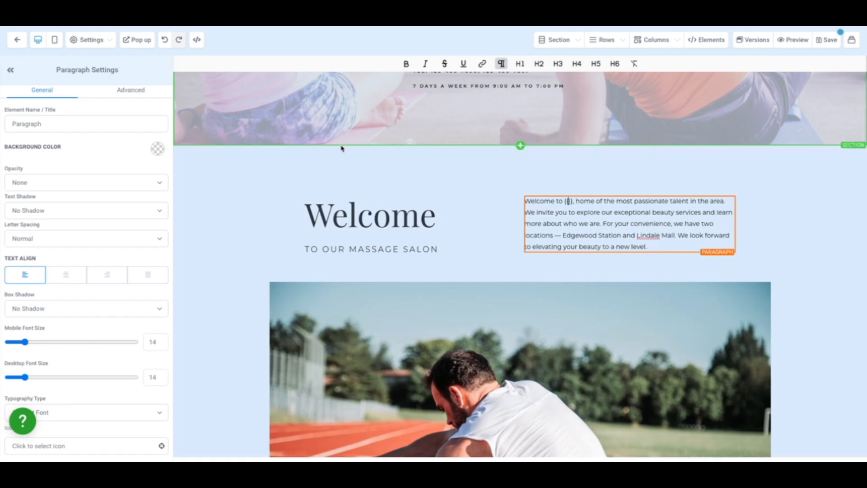
pyautogui.write('custom_values.business_short_name')
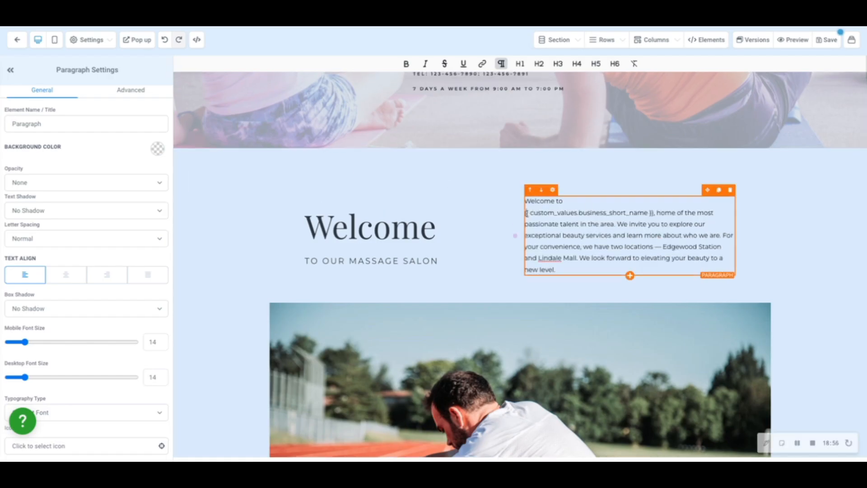
pyautogui.press('BackSpace')
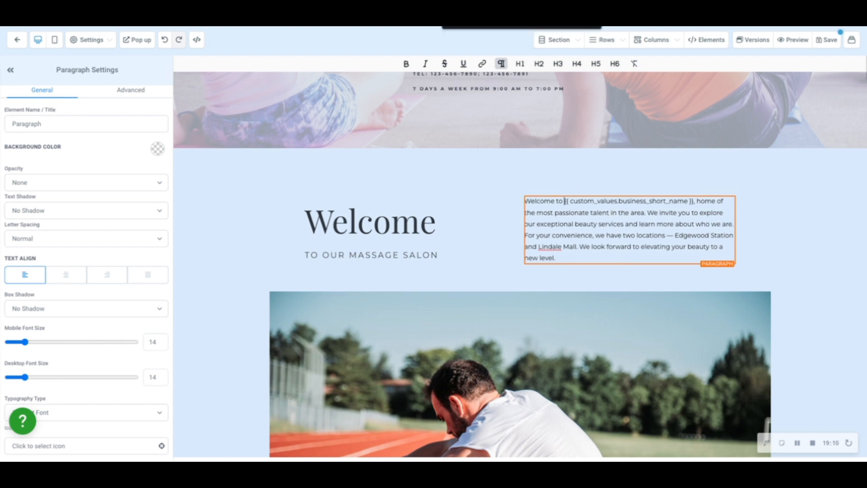
# Change the business name in Step 1 of the account setup form to "Orage Physical" and save the step.
pyautogui.click(466, 26)
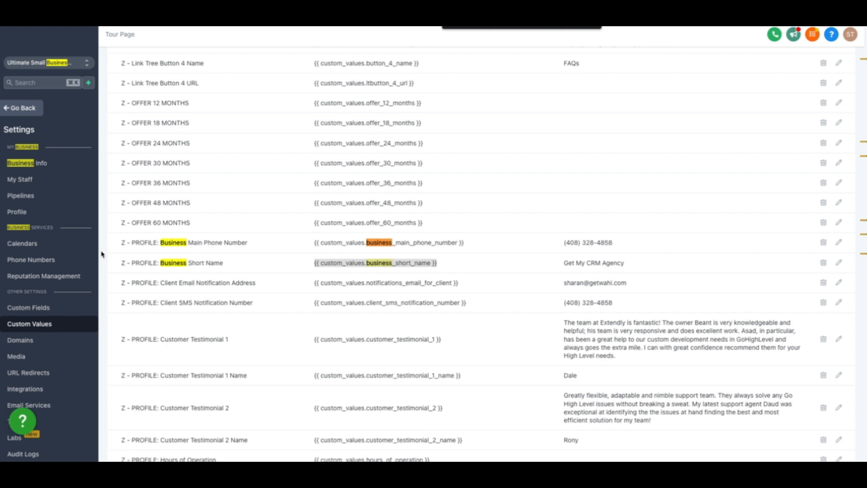
pyautogui.click(48, 282)
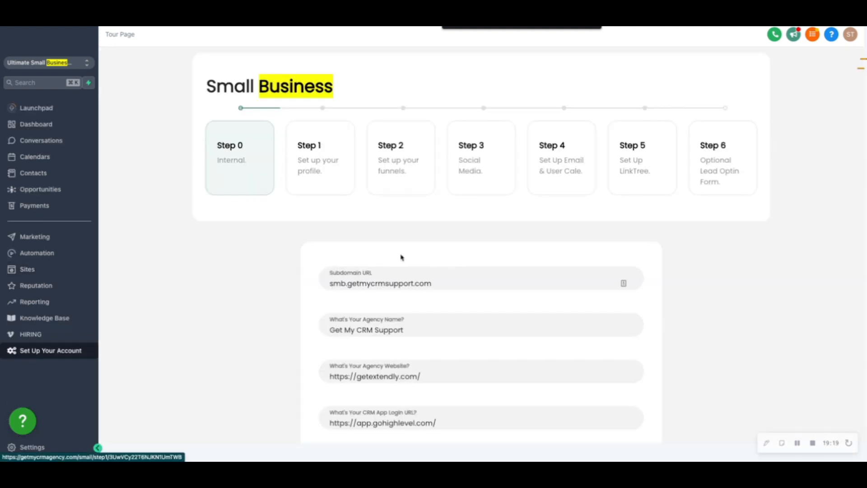
pyautogui.click(336, 177)
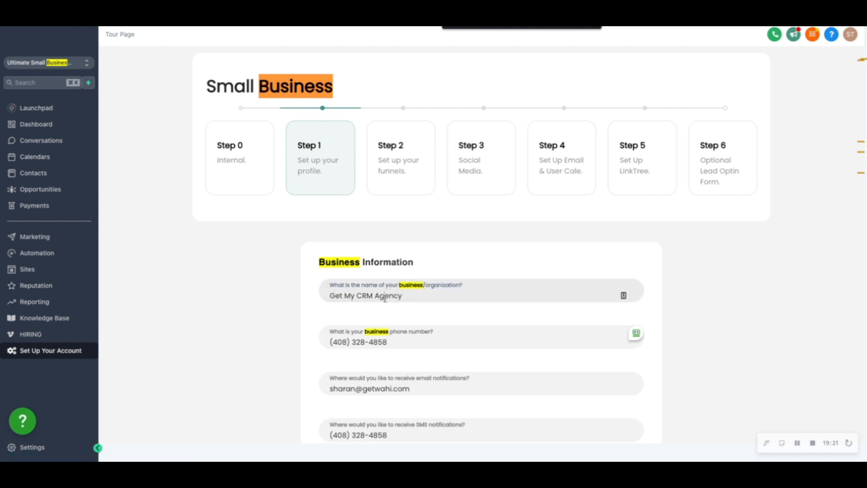
pyautogui.moveTo(403, 296); pyautogui.dragTo(298, 294)
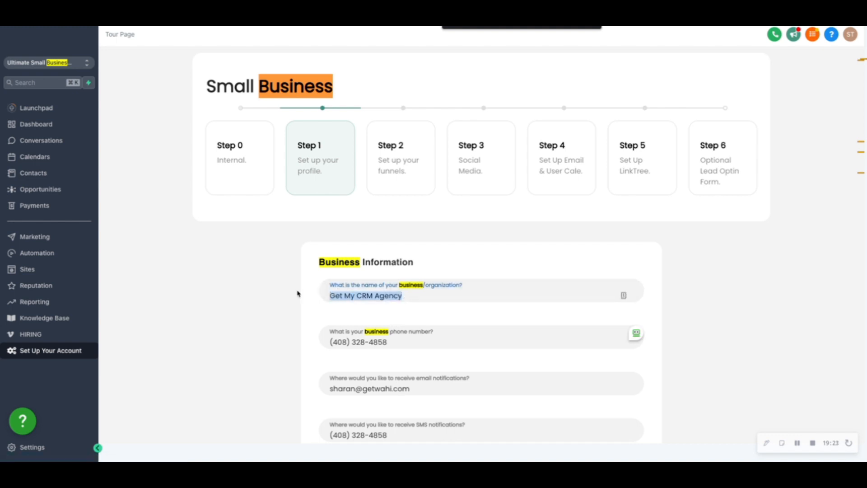
pyautogui.press('BackSpace')
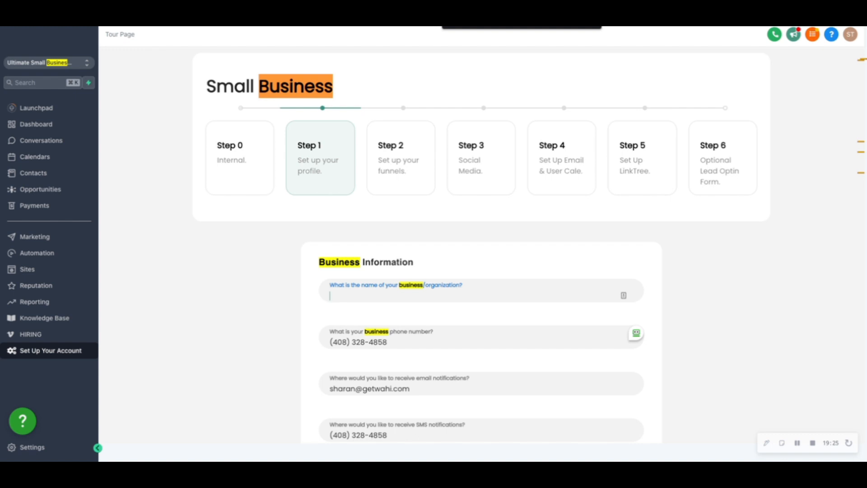
pyautogui.write('Physical')
pyautogui.click(327, 296)
pyautogui.write('Orage')
pyautogui.scroll(-15, 378, 366)
pyautogui.click(591, 388)
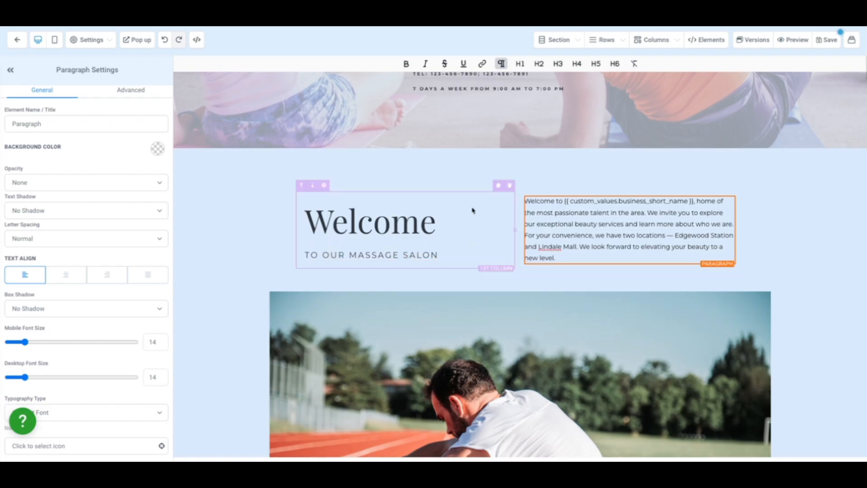
# Save the Home page, dismiss the SEO metadata form and preview the page to check the business name.
pyautogui.click(829, 40)
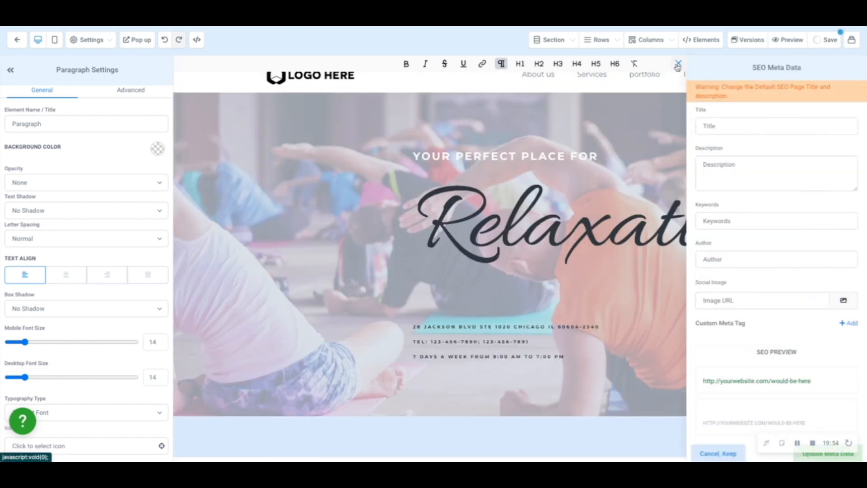
pyautogui.click(679, 67)
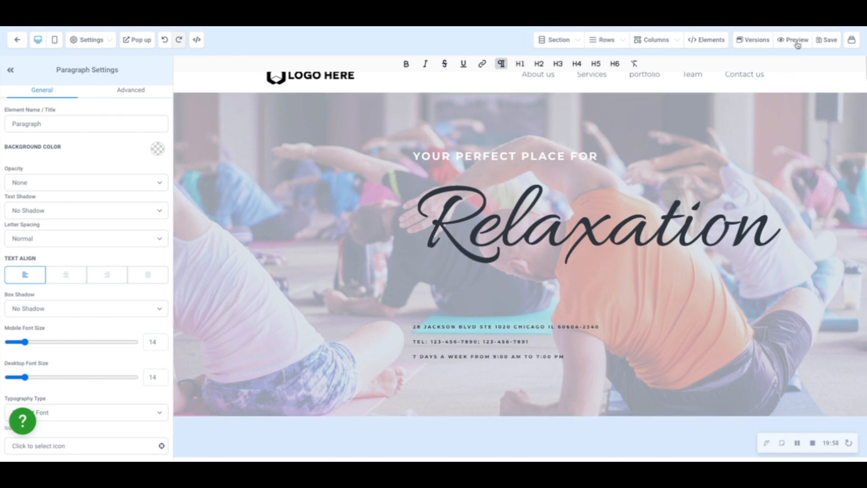
pyautogui.click(797, 42)
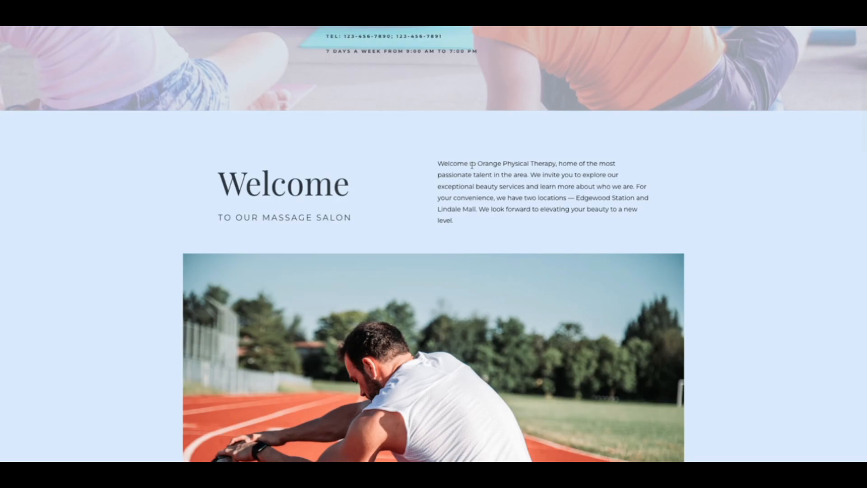
pyautogui.moveTo(472, 163); pyautogui.dragTo(556, 161)
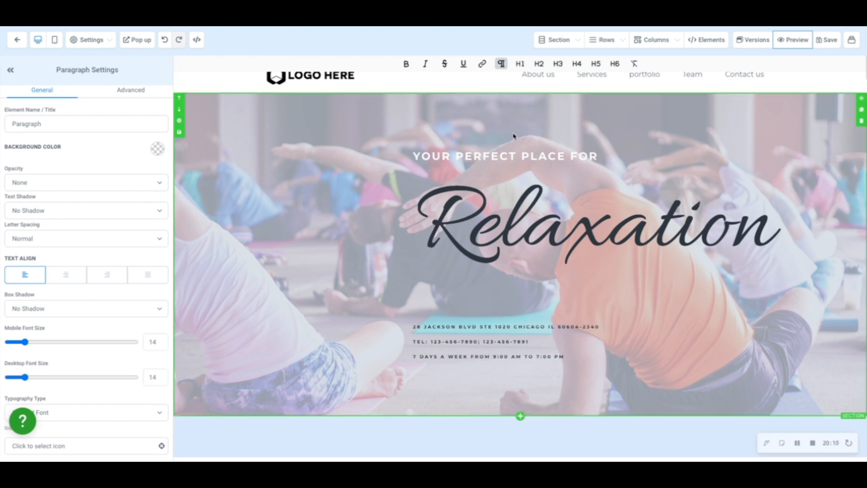
# Open the settings of the Navigation Menu element containing the logo in the Home page header.
pyautogui.scroll(1, 514, 136)
pyautogui.click(329, 87)
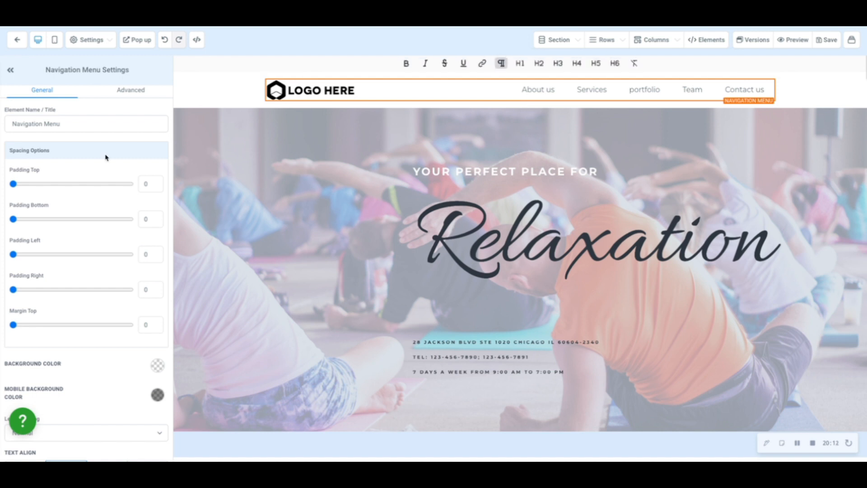
pyautogui.press('BackSpace')
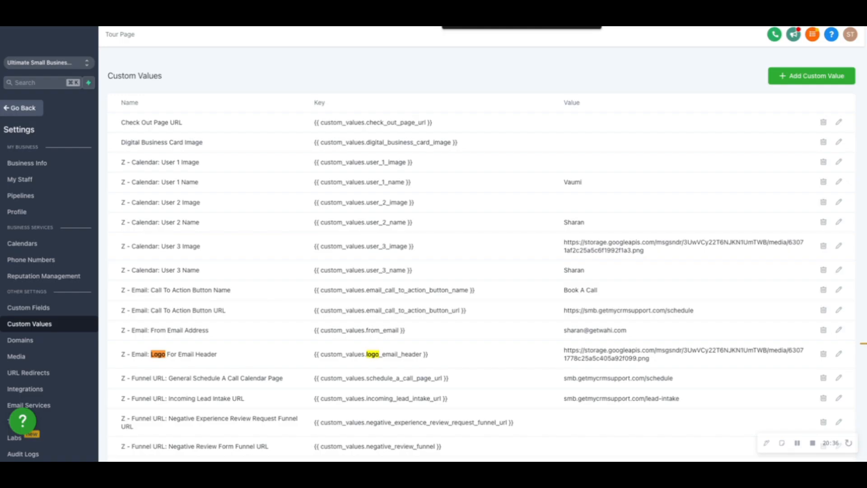
# Search the custom values for "logo image" and select the profile logo's key {{ custom_values.logo }}.
pyautogui.write('image')
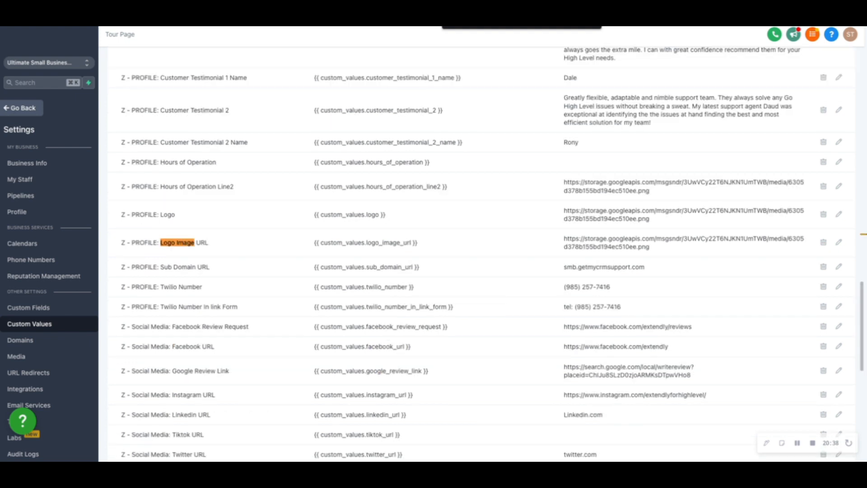
pyautogui.moveTo(393, 213); pyautogui.dragTo(303, 210)
pyautogui.click(356, 221)
pyautogui.moveTo(392, 215); pyautogui.dragTo(317, 214)
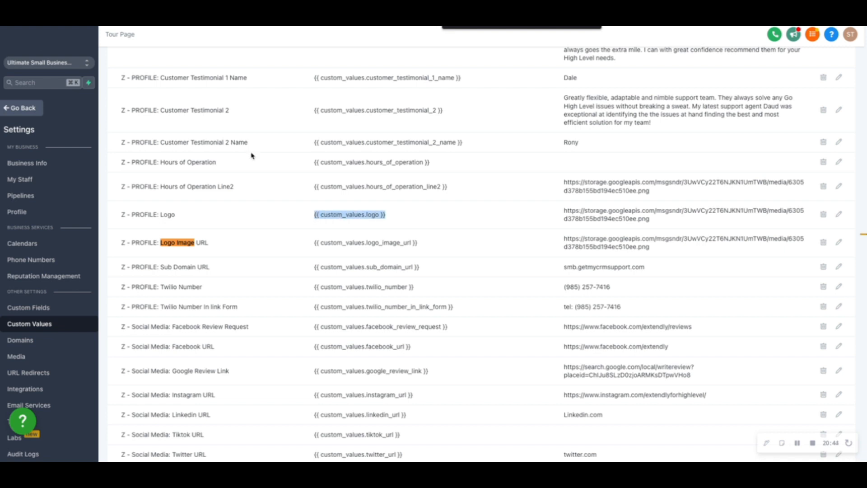
# Set the Home page navigation menu's brand logo image URL to {{ custom_values.logo }}.
pyautogui.click(285, 13)
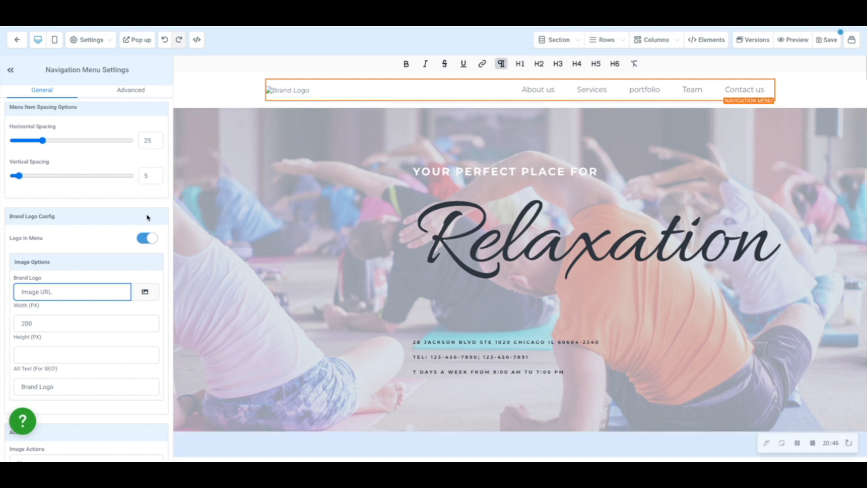
pyautogui.write('{{ custom_values.logo }}')
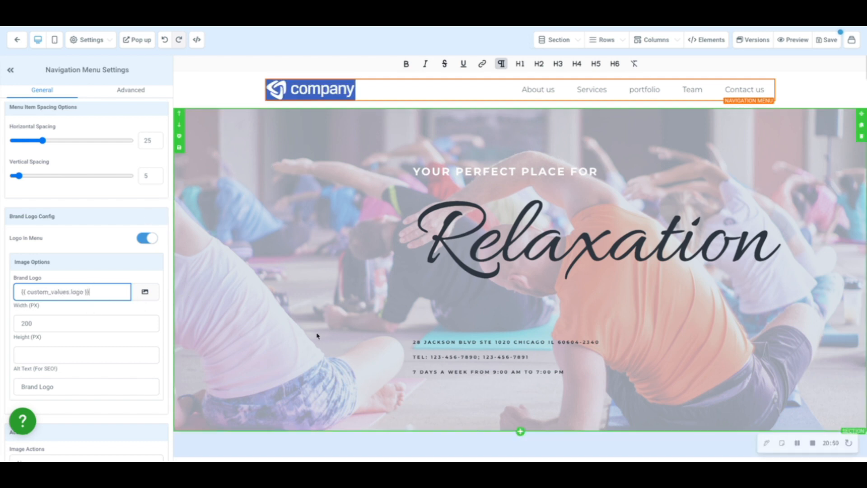
# Set the "Get an appointment" button below the athlete photo in the Welcome section to go to the Appointment page.
pyautogui.scroll(-3, 319, 333)
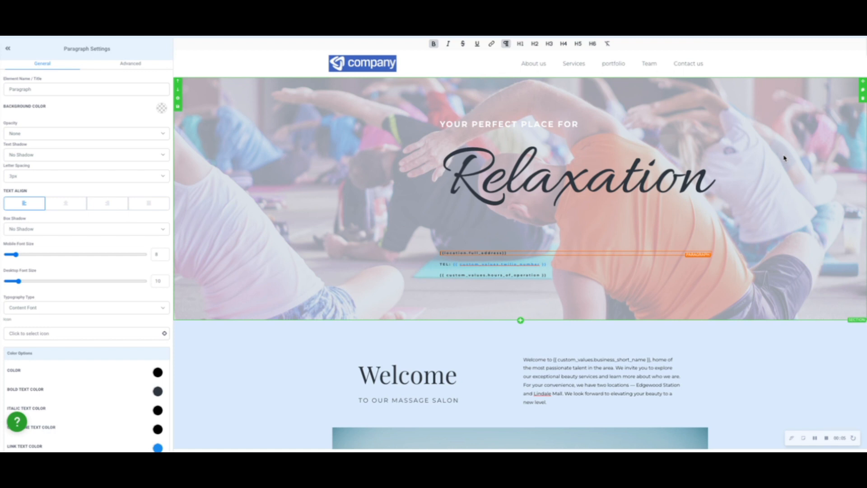
pyautogui.scroll(-10, 507, 249)
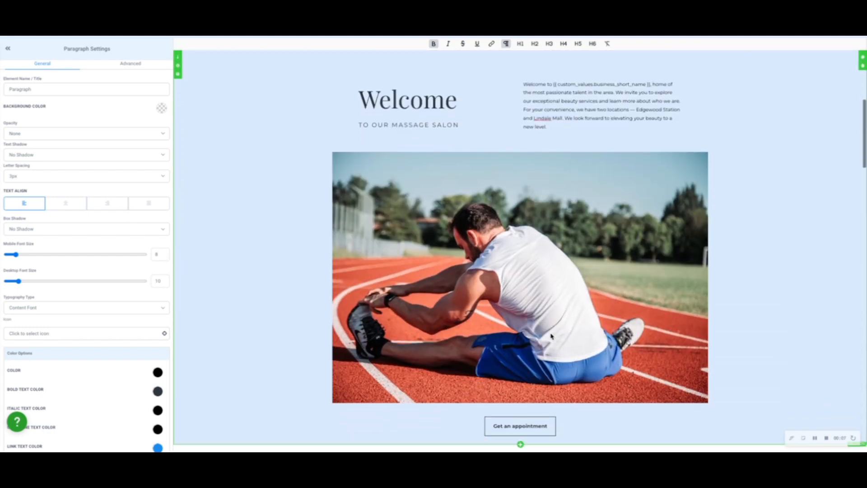
pyautogui.click(532, 318)
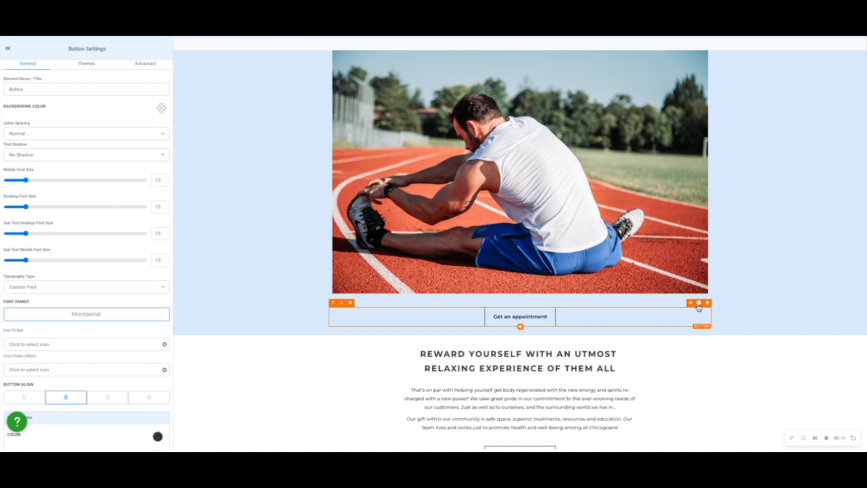
pyautogui.scroll(10, 569, 272)
pyautogui.scroll(-4, 577, 256)
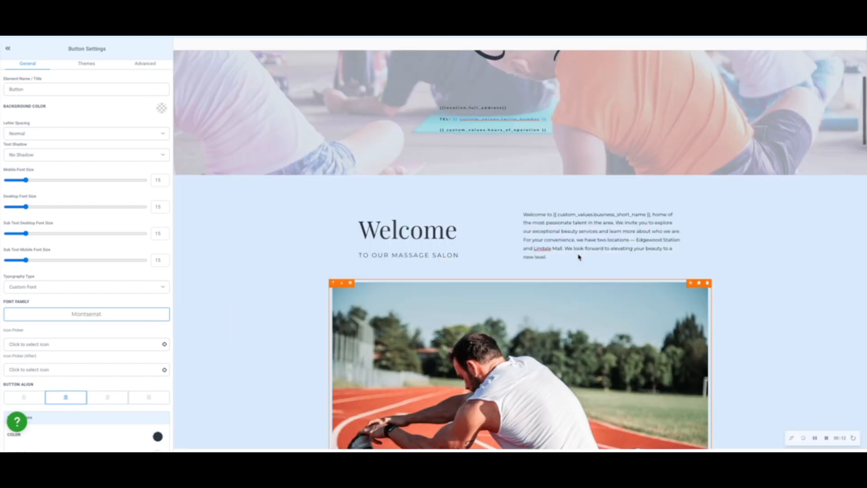
pyautogui.scroll(-7, 579, 257)
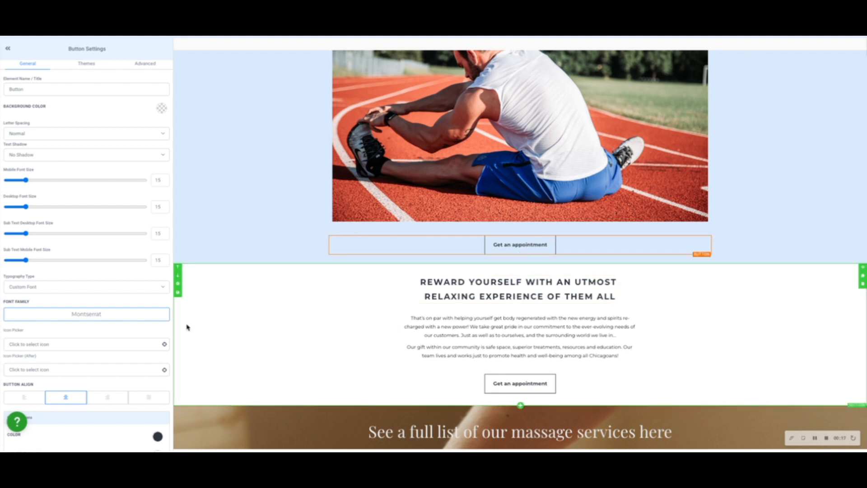
pyautogui.scroll(-8, 90, 382)
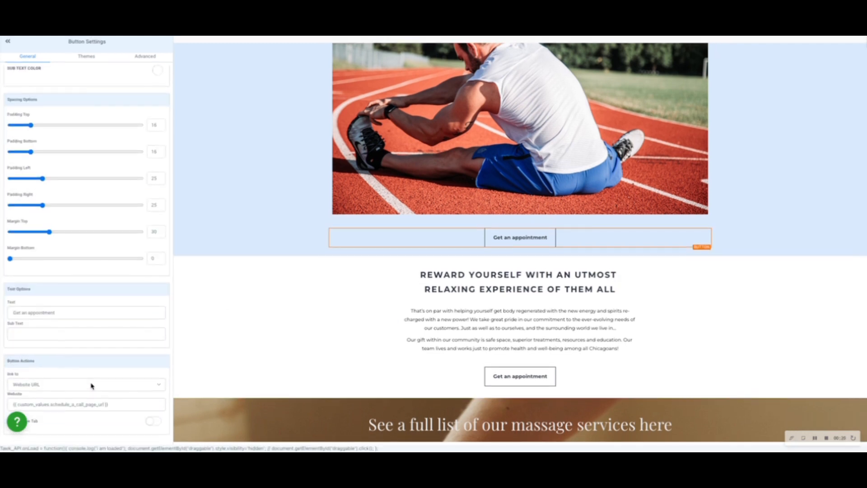
pyautogui.click(90, 385)
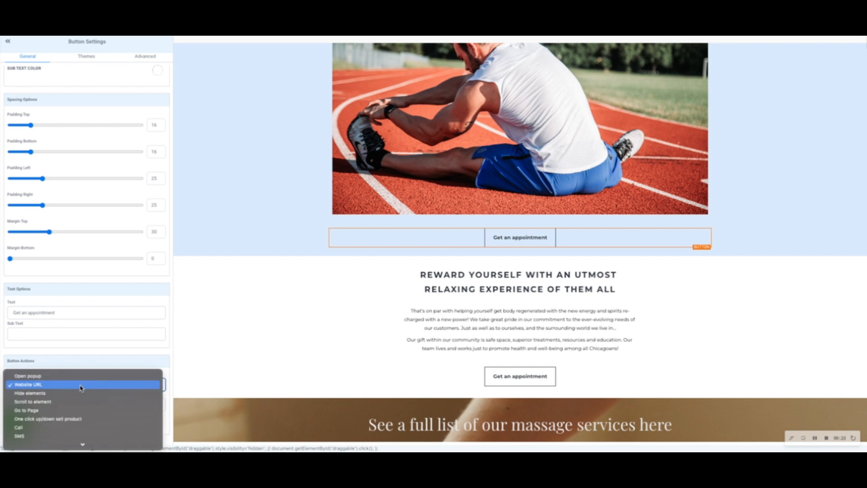
pyautogui.click(66, 411)
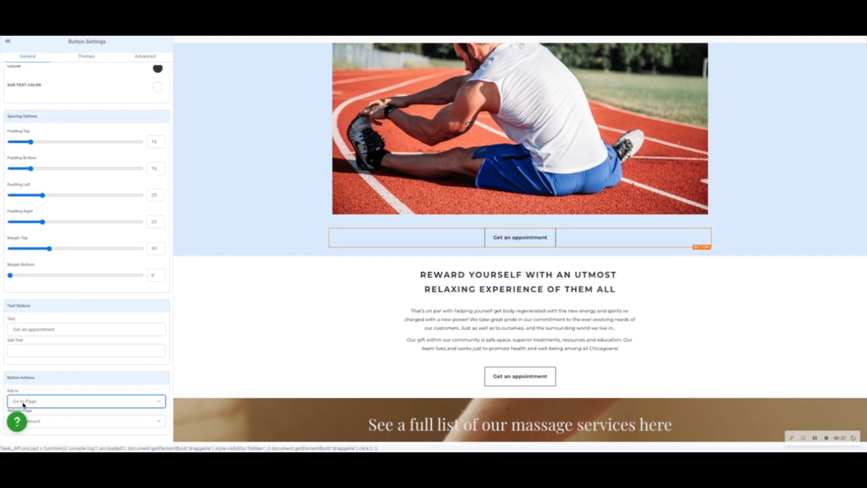
pyautogui.click(47, 424)
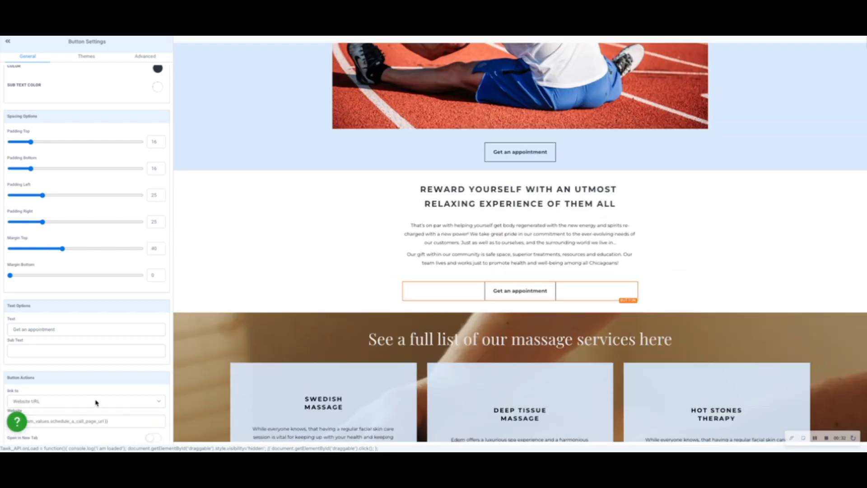
# Link the "Get an appointment" buttons in the "Reward yourself" and "Our portfolio" sections to the Appointment page with Go to Page.
pyautogui.click(95, 403)
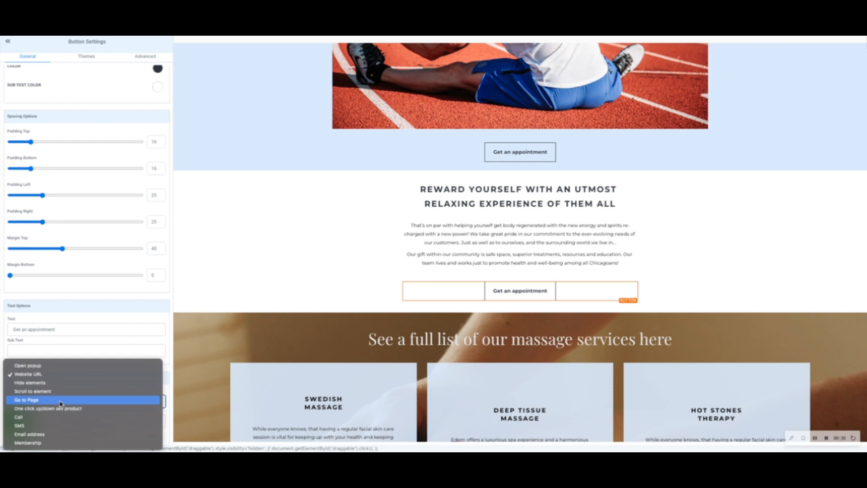
pyautogui.click(60, 403)
pyautogui.scroll(-10, 497, 271)
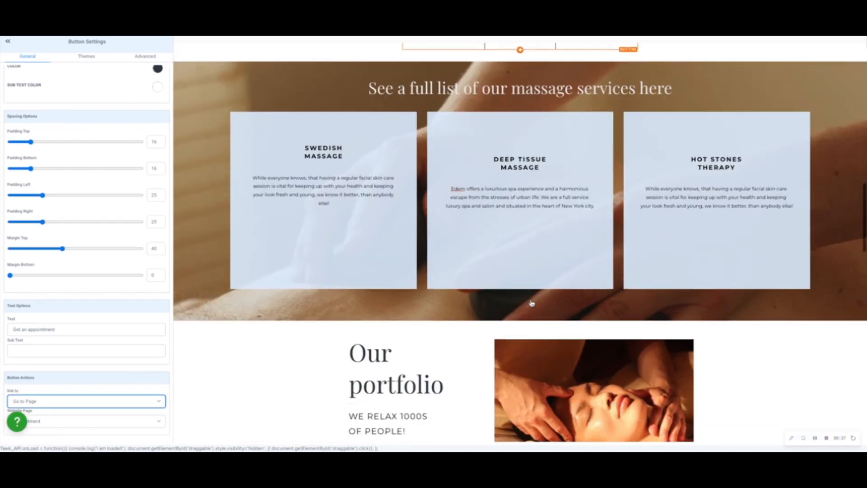
pyautogui.click(382, 154)
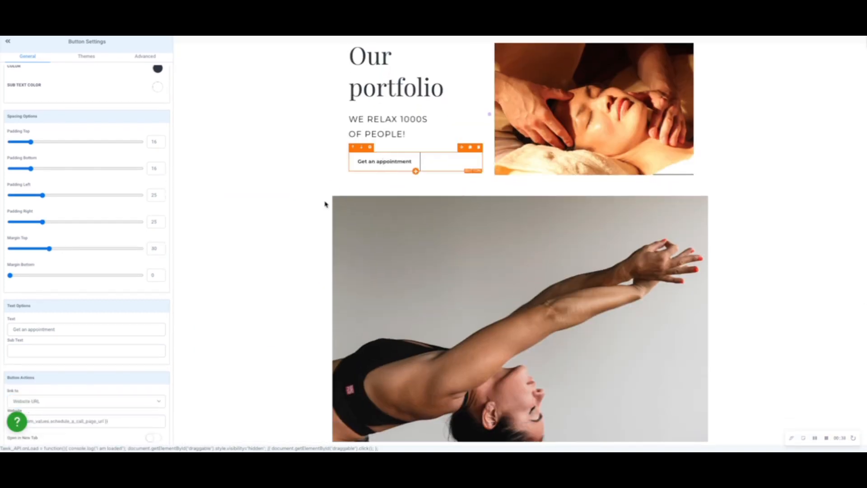
pyautogui.click(112, 401)
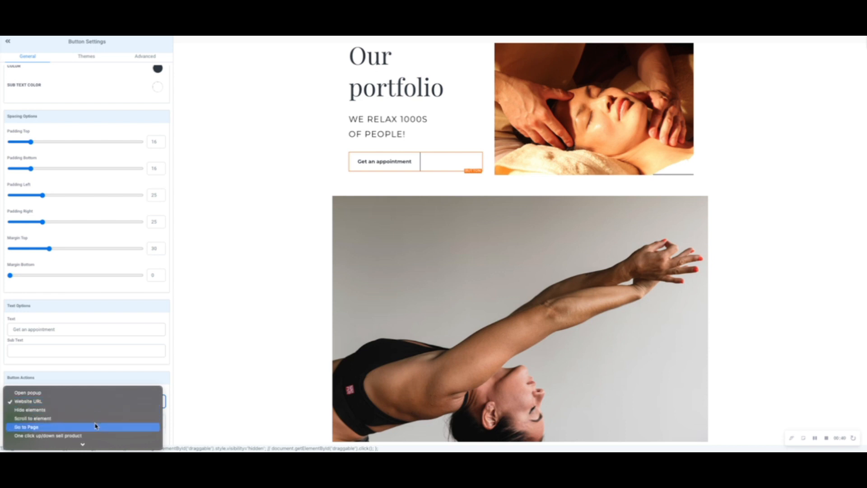
pyautogui.click(95, 426)
# Duplicate the "Get an appointment" button below the athlete photo and move one of the two above the photo.
pyautogui.scroll(-10, 552, 277)
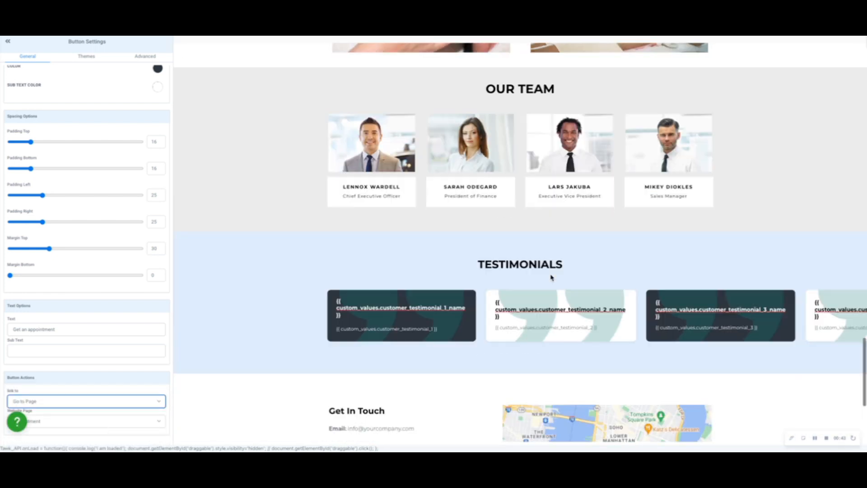
pyautogui.scroll(-4, 551, 276)
pyautogui.scroll(20, 551, 277)
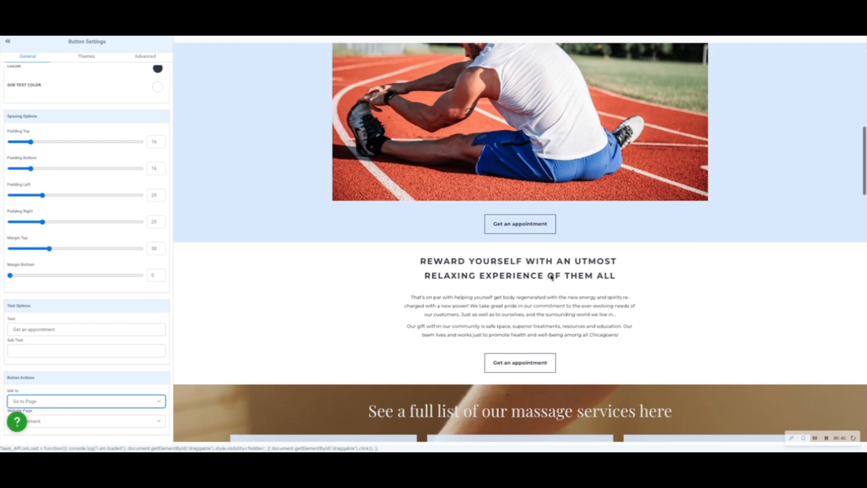
pyautogui.scroll(3, 536, 222)
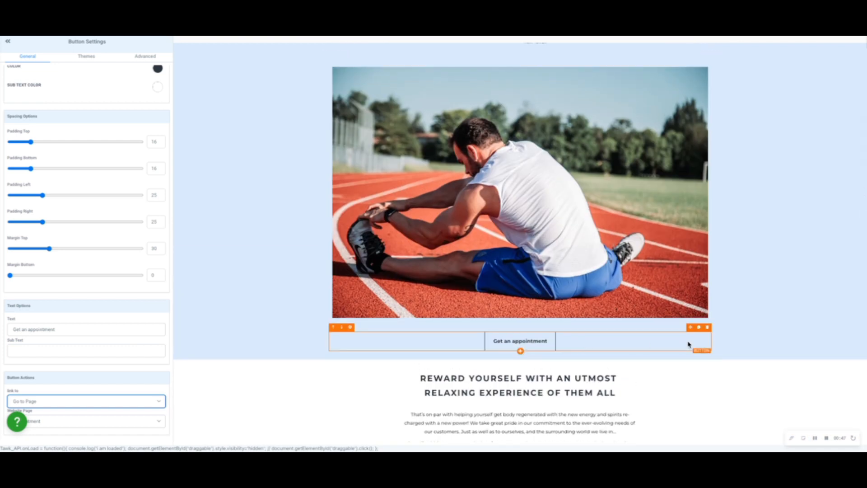
pyautogui.click(699, 327)
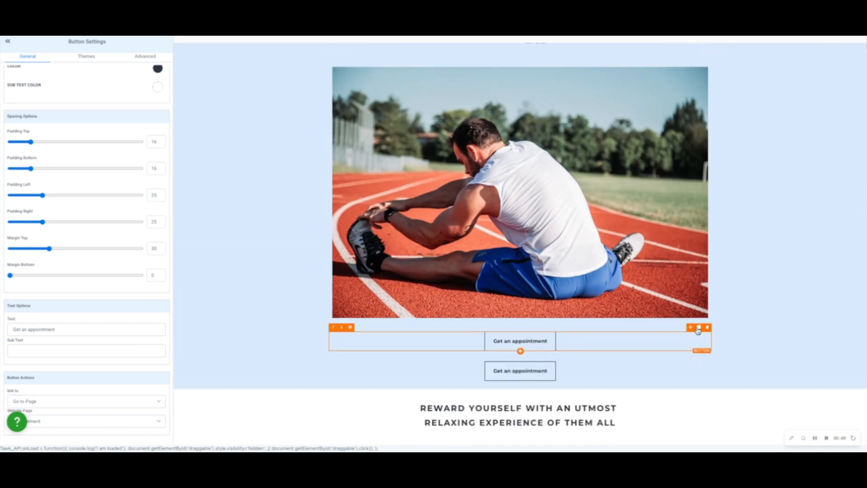
pyautogui.moveTo(691, 356); pyautogui.dragTo(696, 71)
pyautogui.scroll(5, 685, 85)
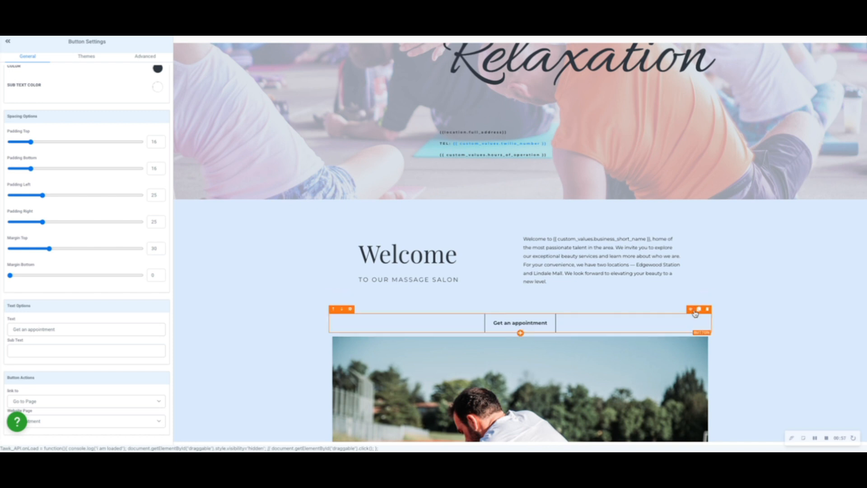
# Duplicate the "Get an appointment" button above the athlete photo and move one into the hero section below the hours of operation.
pyautogui.click(700, 311)
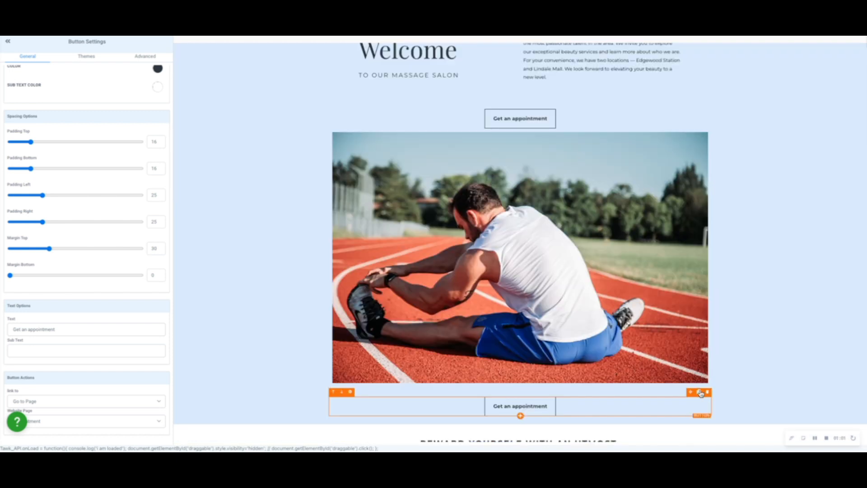
pyautogui.moveTo(693, 396); pyautogui.dragTo(522, 128)
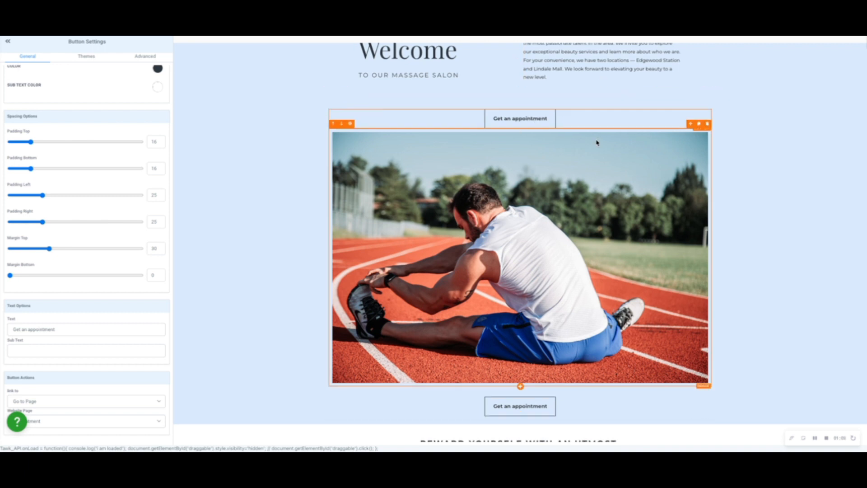
pyautogui.click(701, 105)
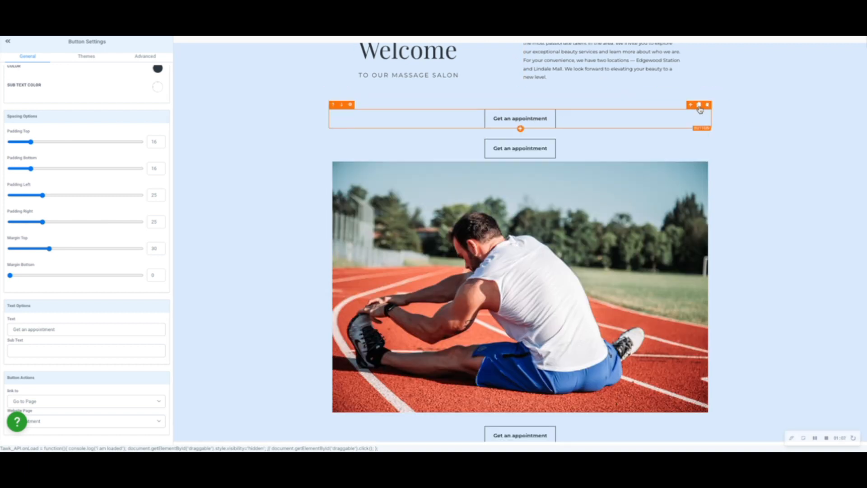
pyautogui.moveTo(690, 106); pyautogui.dragTo(685, 52)
pyautogui.scroll(5, 685, 53)
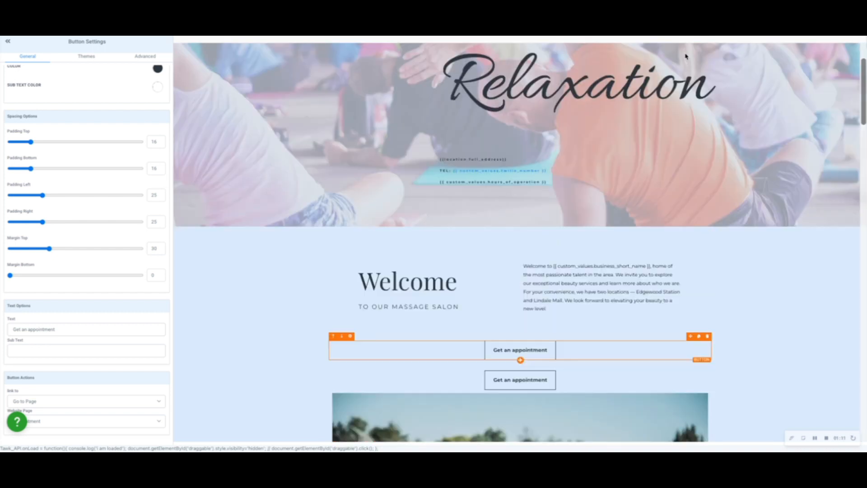
pyautogui.moveTo(691, 339); pyautogui.dragTo(700, 224)
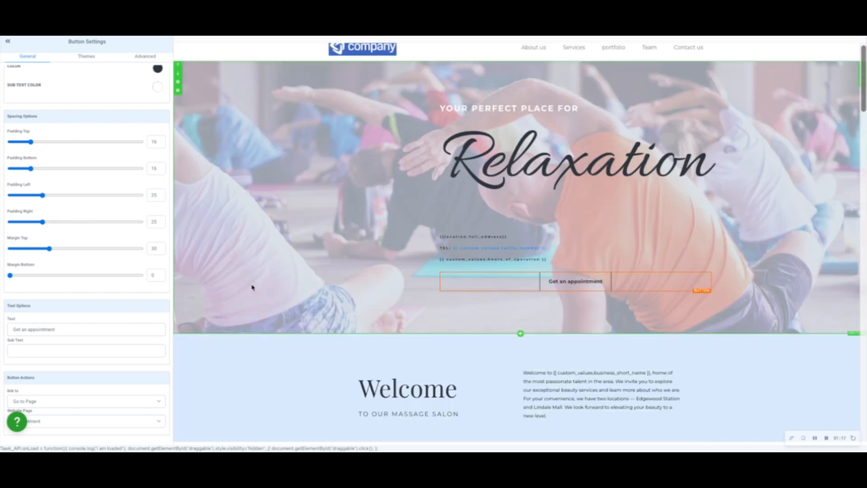
# Try the alignment options on the hero section's "Get an appointment" button and left-align it.
pyautogui.scroll(8, 126, 252)
pyautogui.click(117, 392)
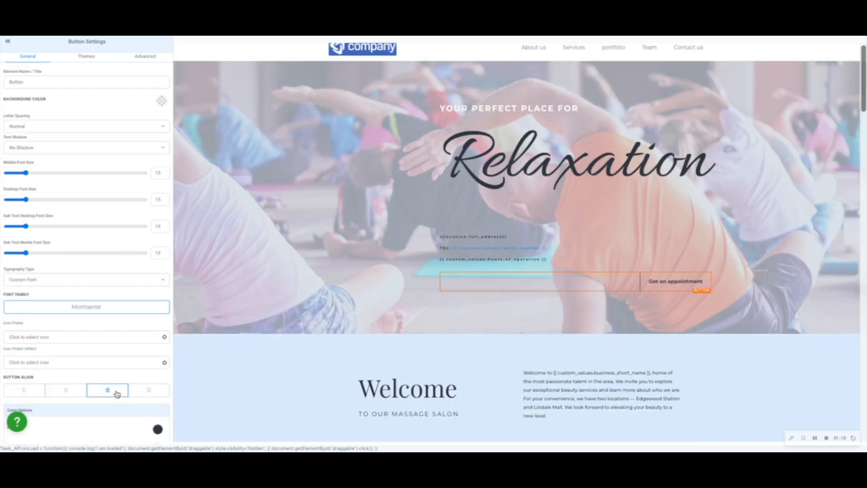
pyautogui.click(62, 391)
pyautogui.click(28, 391)
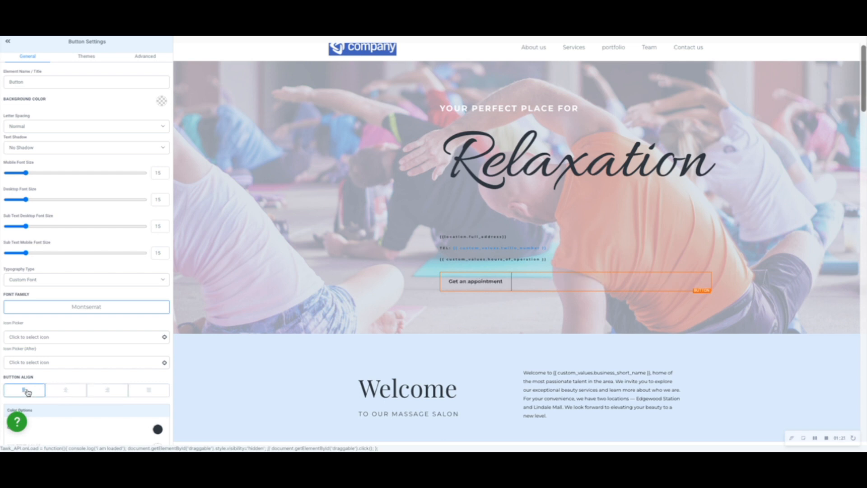
pyautogui.click(565, 163)
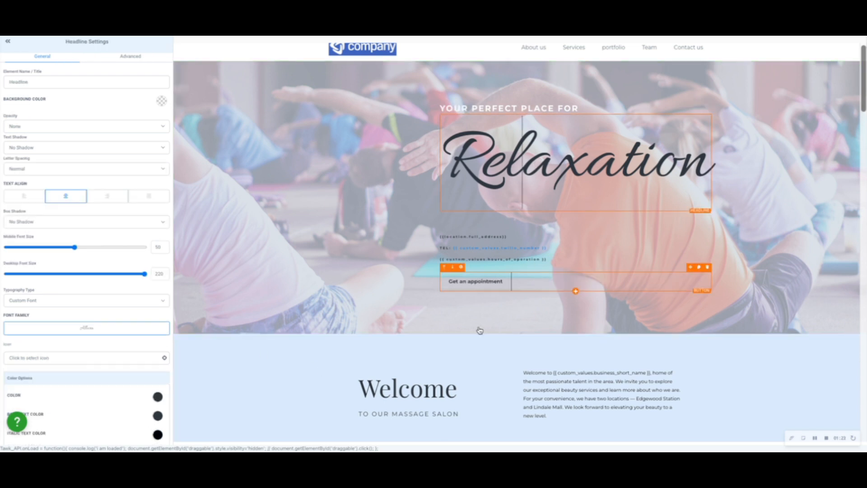
# Review the Home page's sections from the hero down to the contact details, map and footer.
pyautogui.scroll(-3, 511, 252)
pyautogui.scroll(-10, 511, 252)
pyautogui.scroll(5, 510, 253)
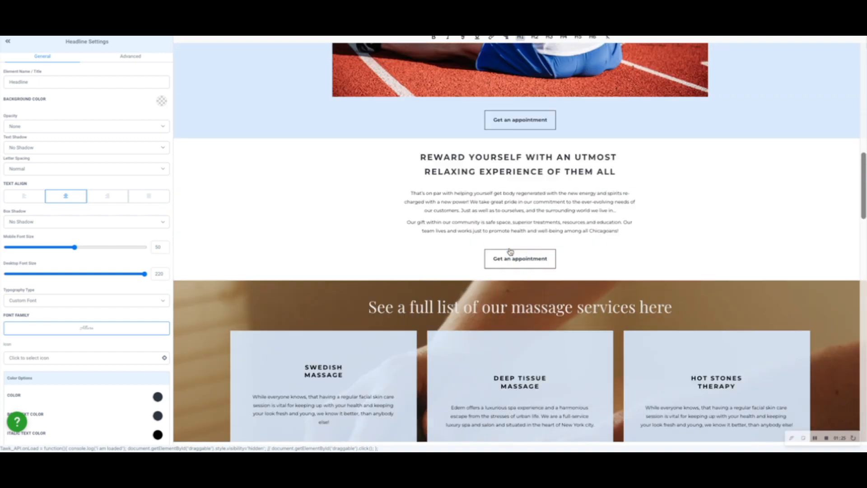
pyautogui.scroll(-12, 510, 253)
pyautogui.scroll(-15, 627, 256)
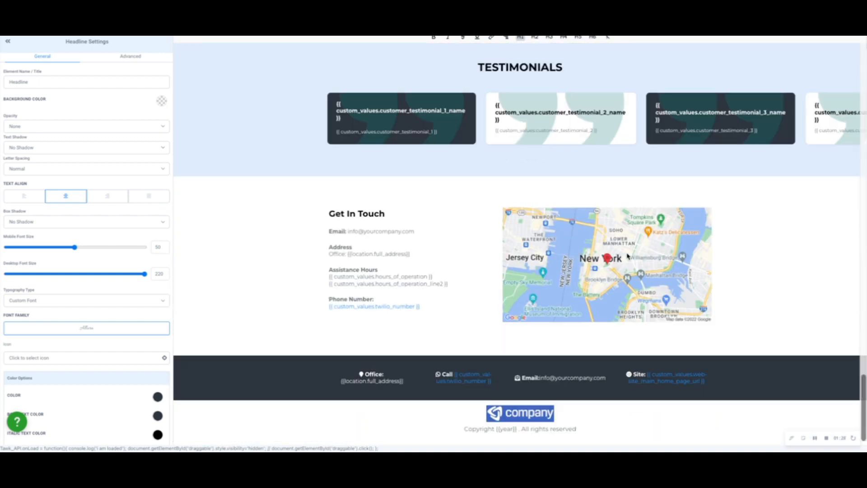
pyautogui.scroll(5, 699, 119)
pyautogui.scroll(6, 699, 119)
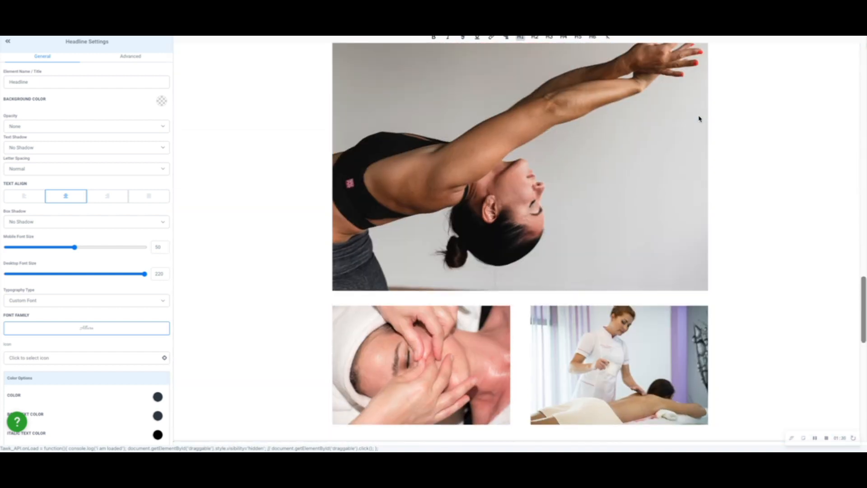
pyautogui.scroll(-12, 699, 119)
pyautogui.scroll(15, 671, 148)
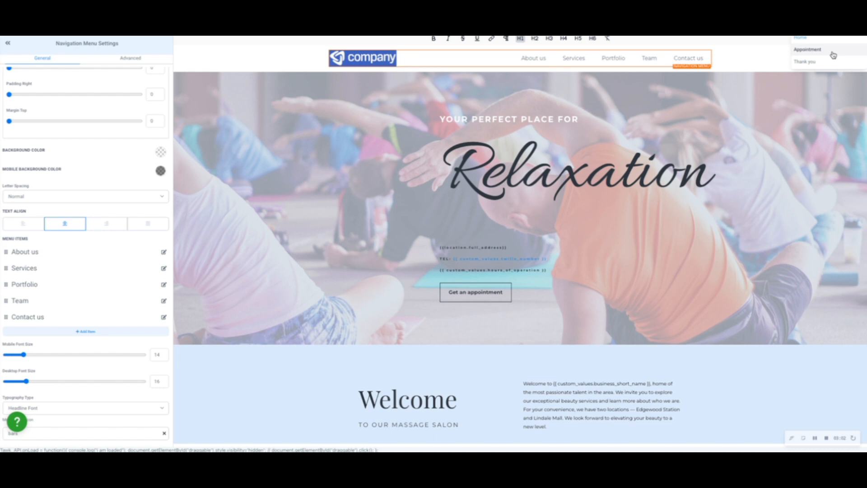
# Open the Appointment page and set its calendar element to "Schedule A Call With Us".
pyautogui.click(833, 54)
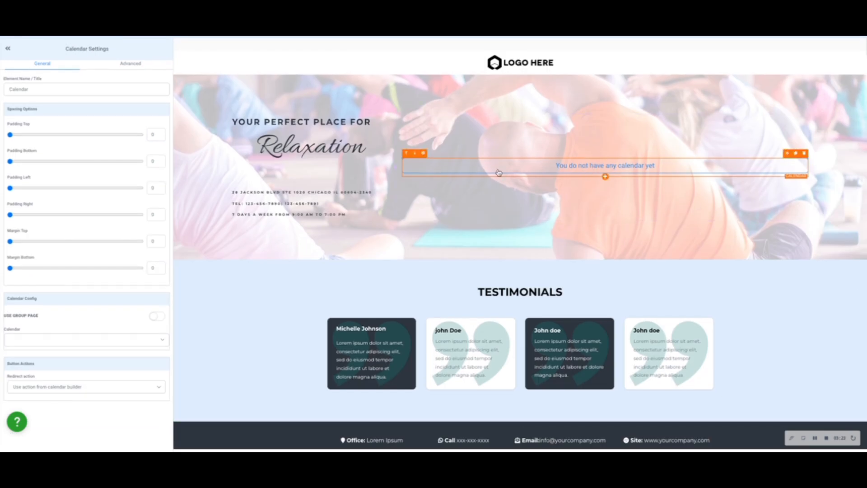
pyautogui.click(115, 388)
pyautogui.click(96, 342)
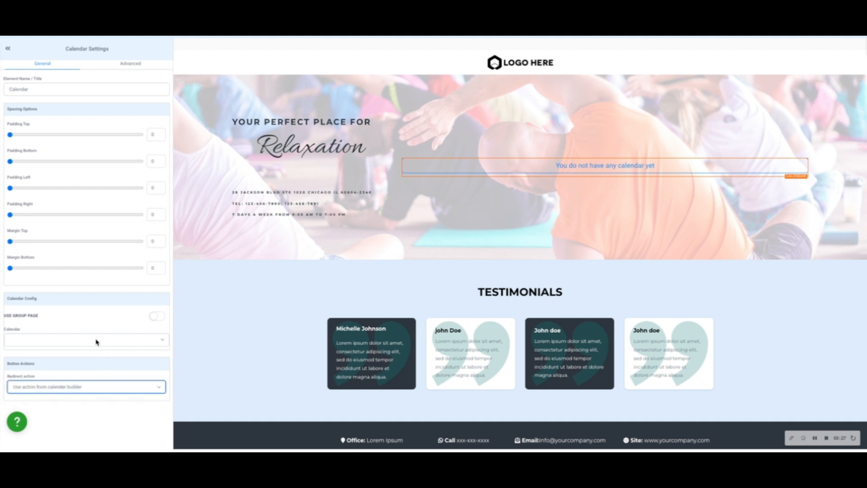
pyautogui.click(96, 342)
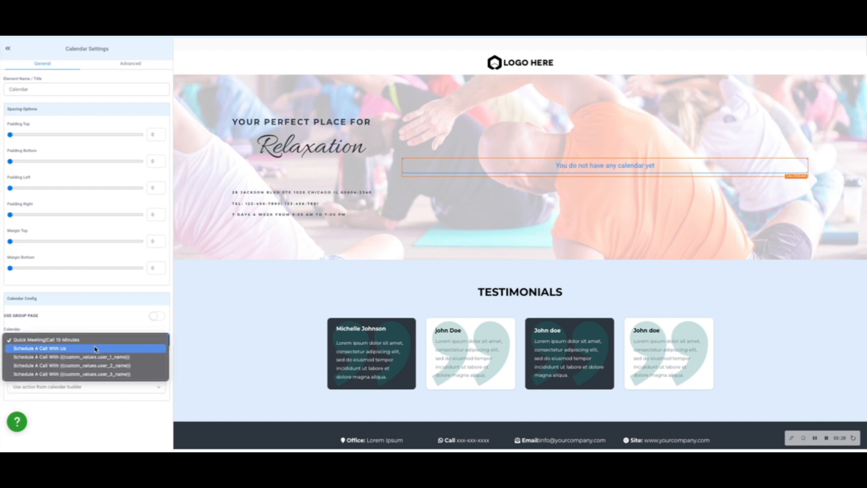
pyautogui.click(96, 349)
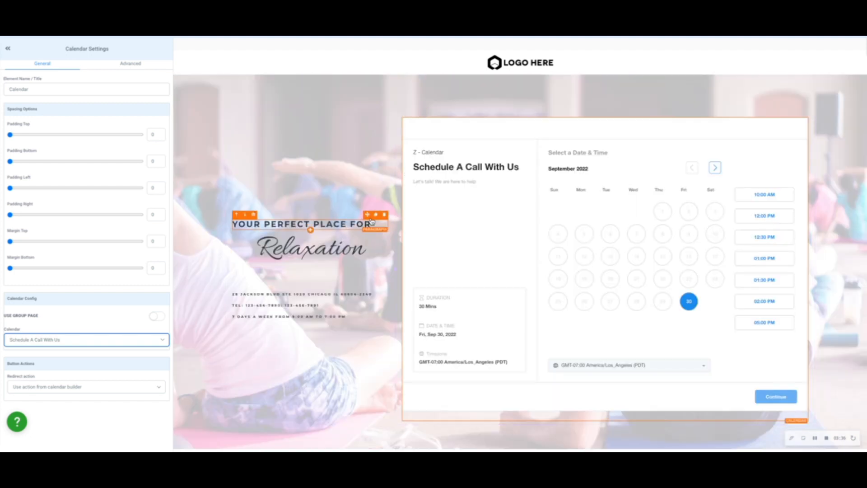
# Move the "Your perfect place for" paragraph above the calendar and delete the column beside the calendar with its remaining text.
pyautogui.moveTo(367, 215); pyautogui.dragTo(456, 115)
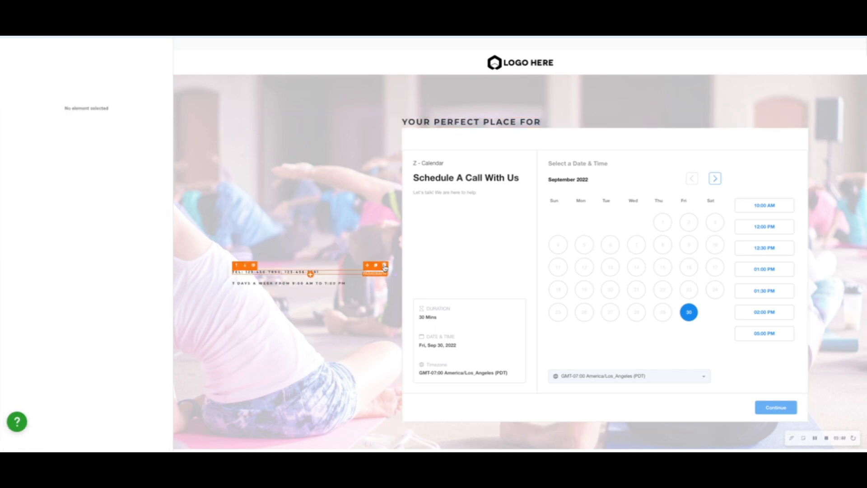
pyautogui.click(384, 267)
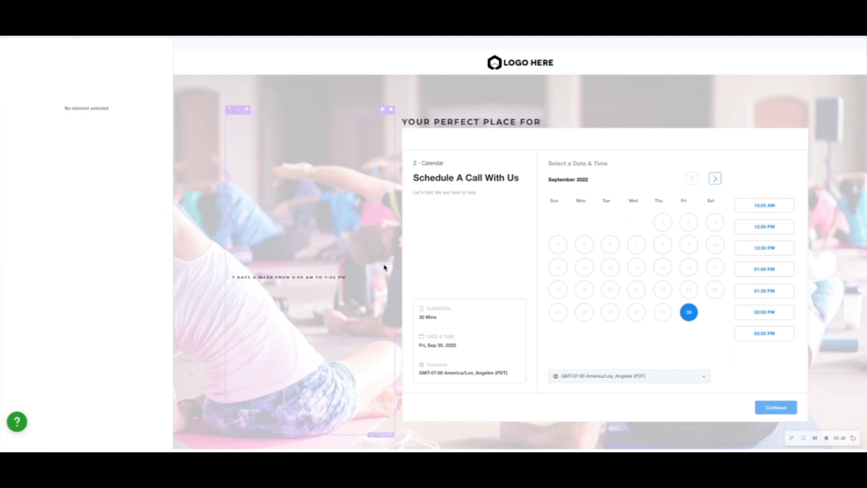
pyautogui.click(392, 111)
# Replace the paragraph above the calendar with "Grab A Date and Time Below For Us To Meet With You" at desktop font size 54.
pyautogui.click(343, 121)
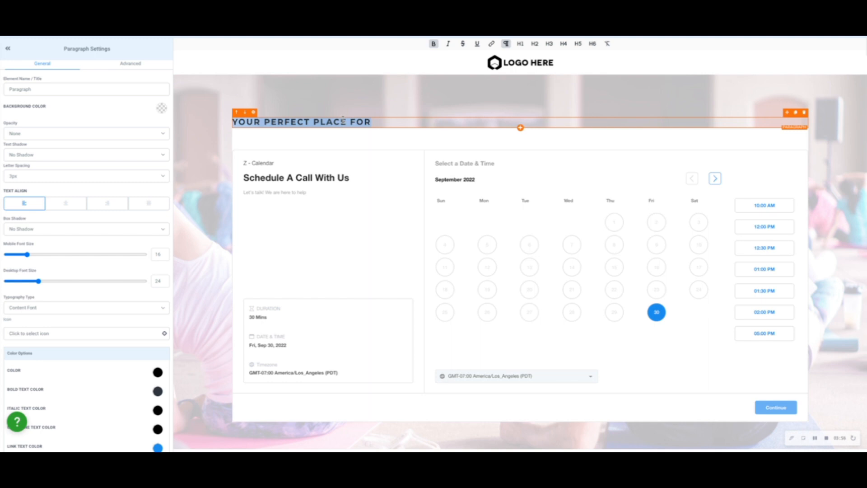
pyautogui.write('Grab')
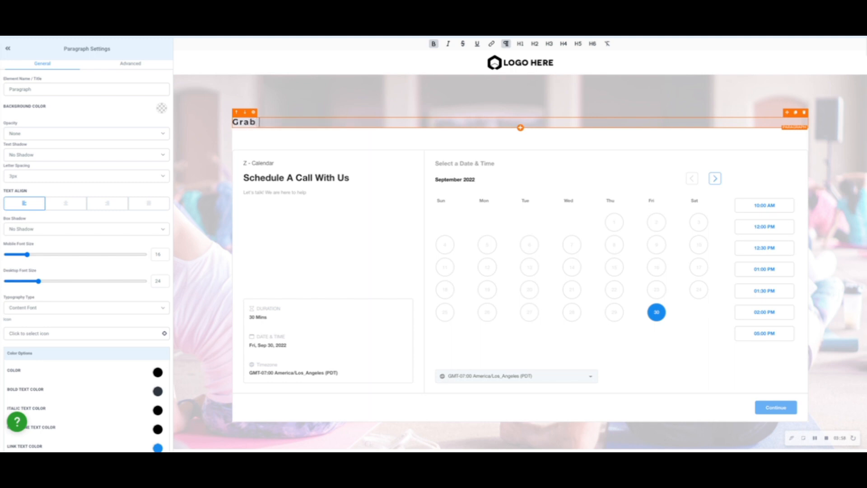
pyautogui.write(' A DAte')
pyautogui.press('BackSpace')
pyautogui.write('ate A and')
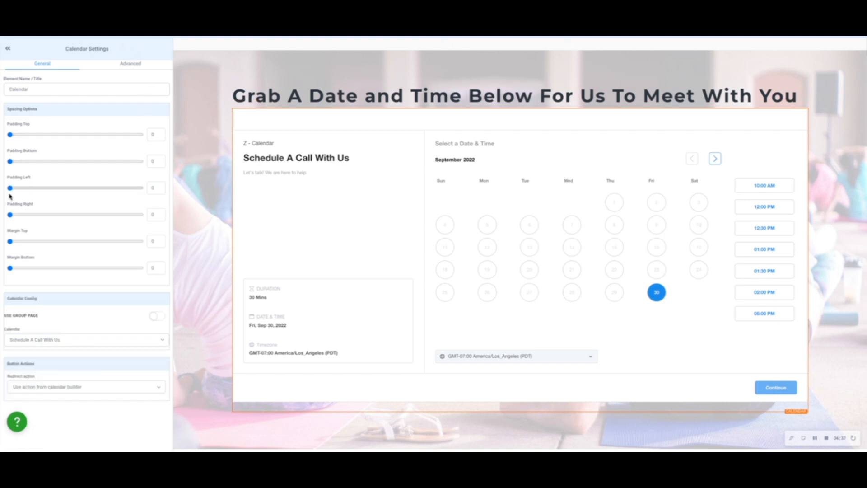
# Set the calendar element's right padding to 97 and its left padding to 100.
pyautogui.moveTo(10, 161)
pyautogui.mouseDown()
pyautogui.moveTo(48, 165)
pyautogui.moveTo(8, 161)
pyautogui.mouseUp()
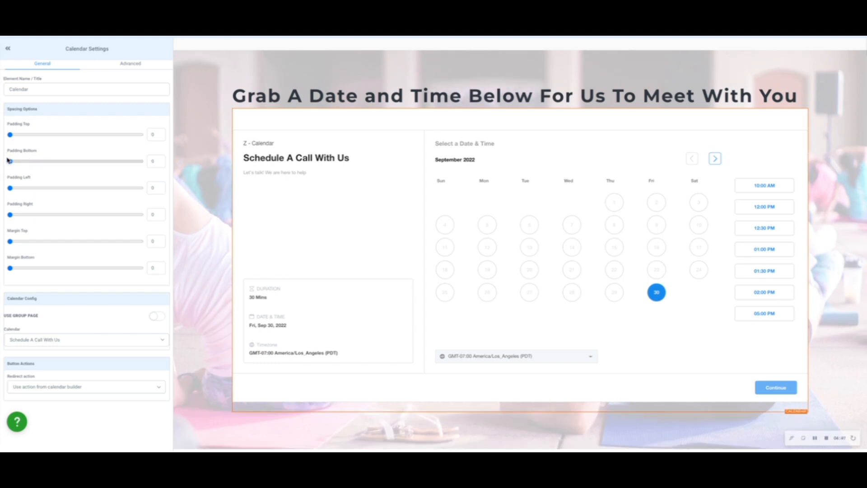
pyautogui.moveTo(9, 241); pyautogui.dragTo(137, 243)
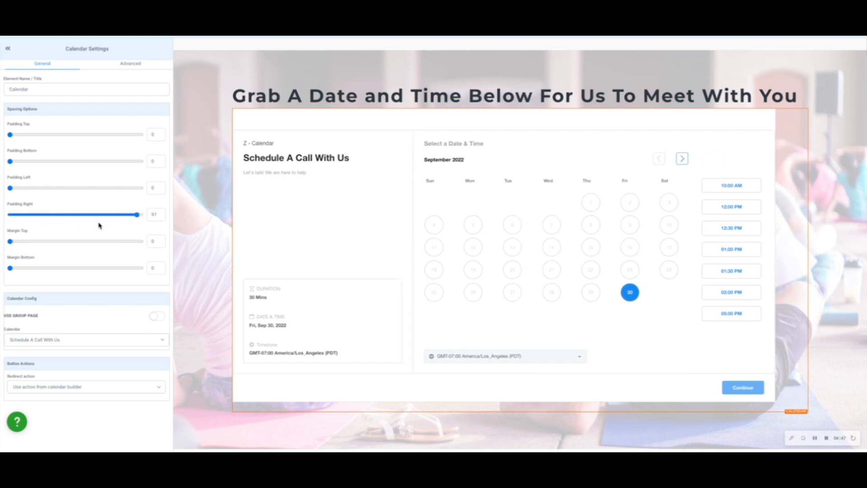
pyautogui.moveTo(10, 189); pyautogui.dragTo(172, 217)
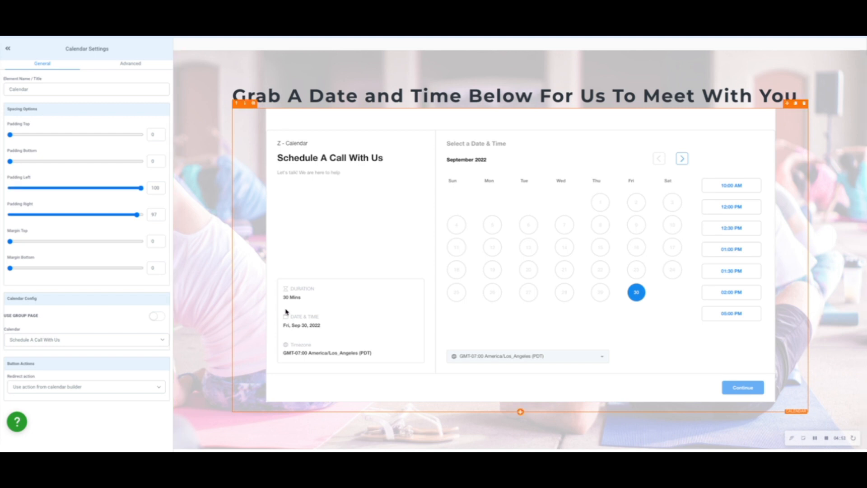
# Set the right padding of the column holding the calendar to 98 and its left padding to 100.
pyautogui.click(225, 246)
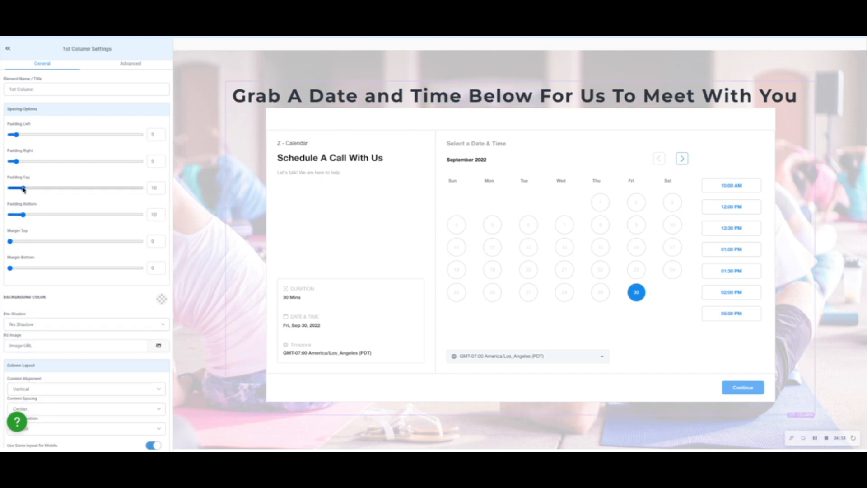
pyautogui.moveTo(16, 162); pyautogui.dragTo(139, 177)
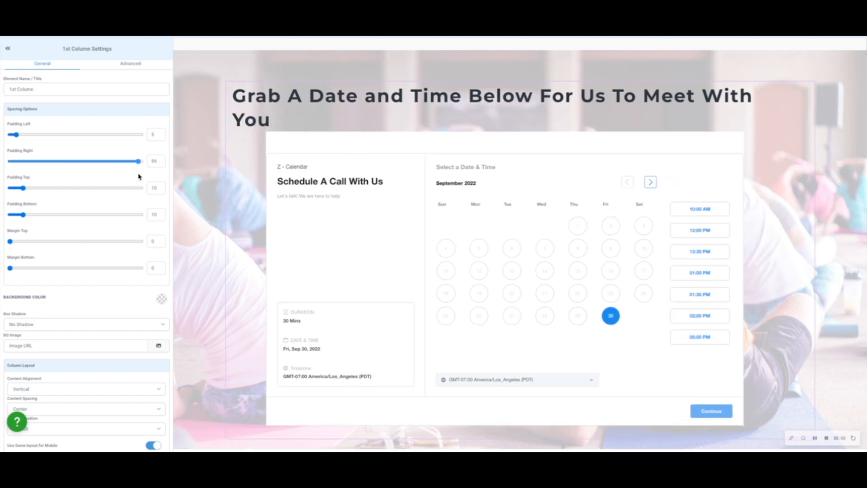
pyautogui.moveTo(18, 136); pyautogui.dragTo(141, 135)
# Break the text above the calendar into two lines after "Below" and center-align it.
pyautogui.click(315, 123)
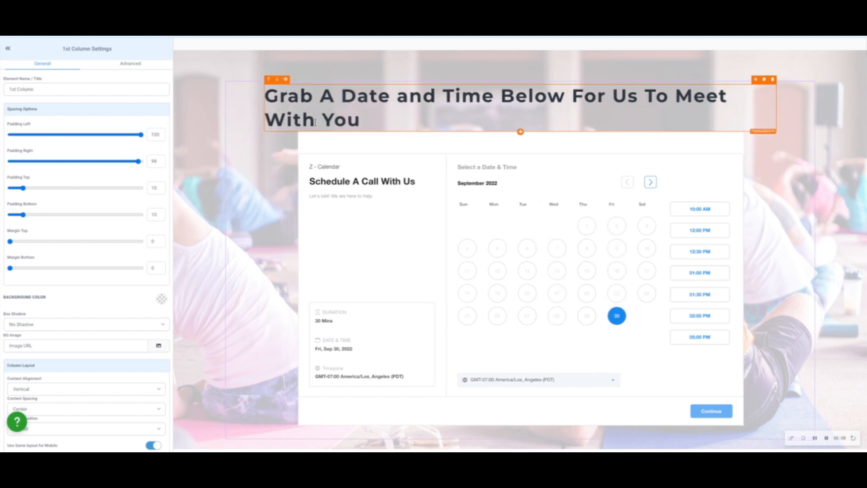
pyautogui.click(572, 99)
pyautogui.hotkey('shift', 'Return')
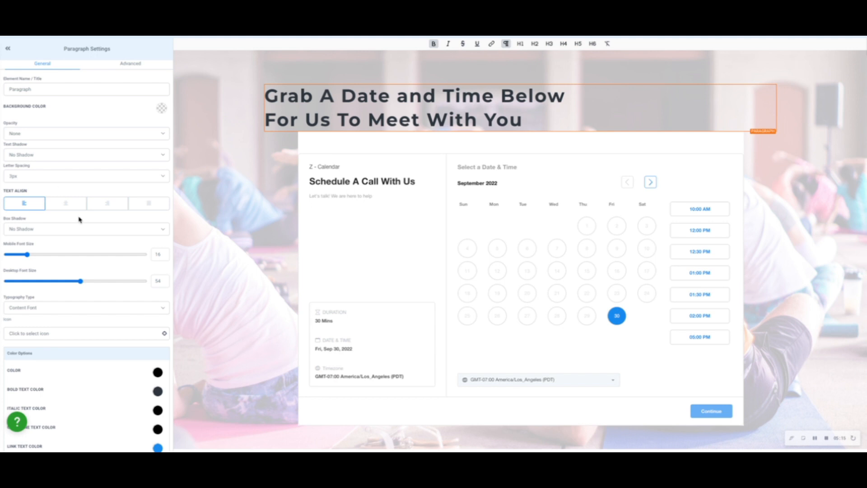
pyautogui.click(65, 205)
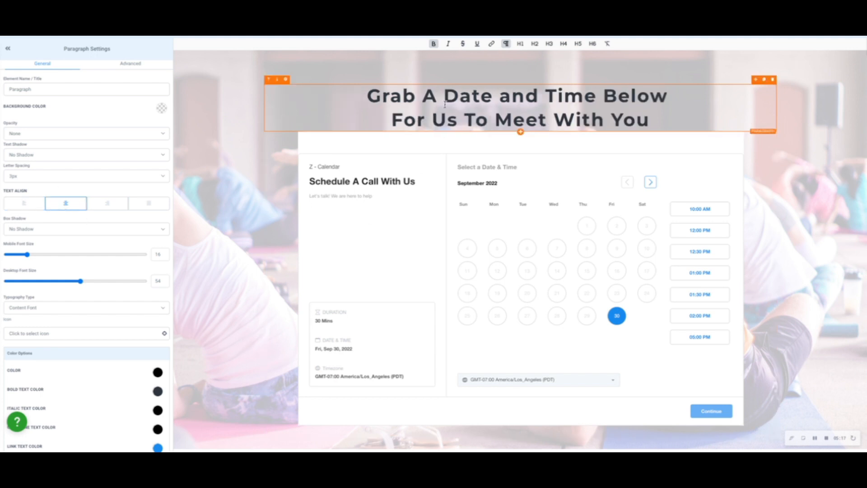
# Review the Appointment page down to its testimonials and footer, and look at its SEO meta data fields.
pyautogui.click(591, 159)
pyautogui.scroll(-1, 593, 159)
pyautogui.scroll(-6, 593, 160)
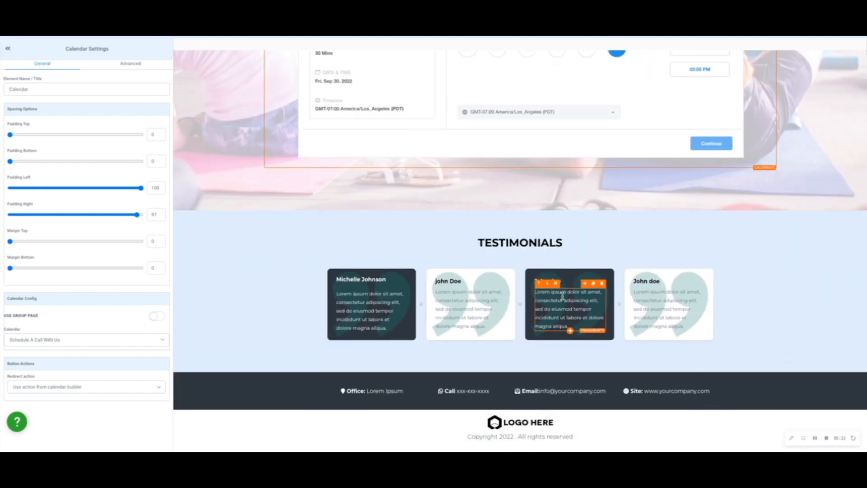
pyautogui.scroll(7, 641, 305)
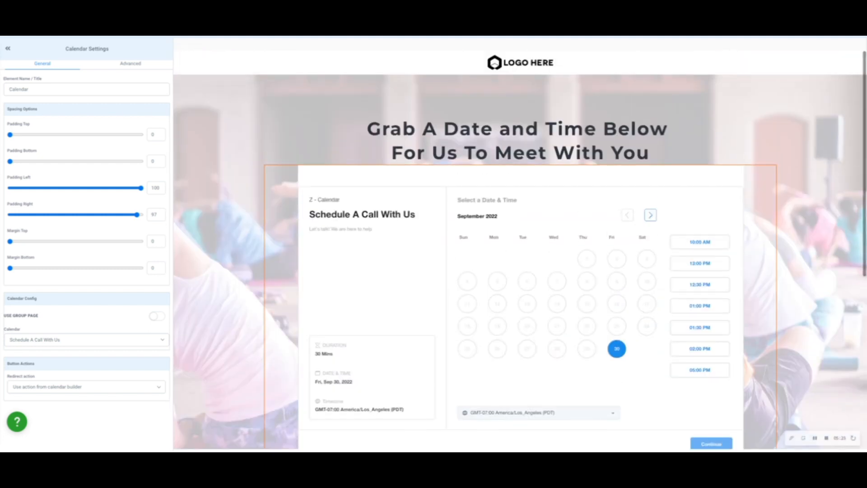
pyautogui.click(840, 35)
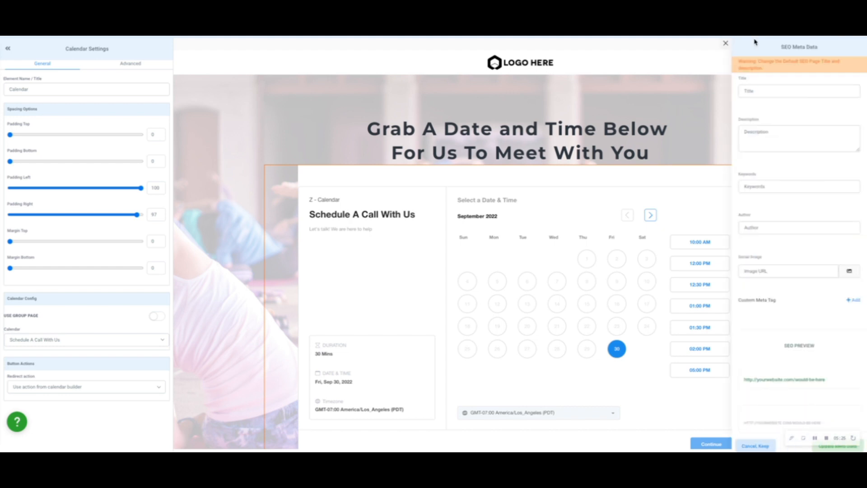
pyautogui.click(726, 45)
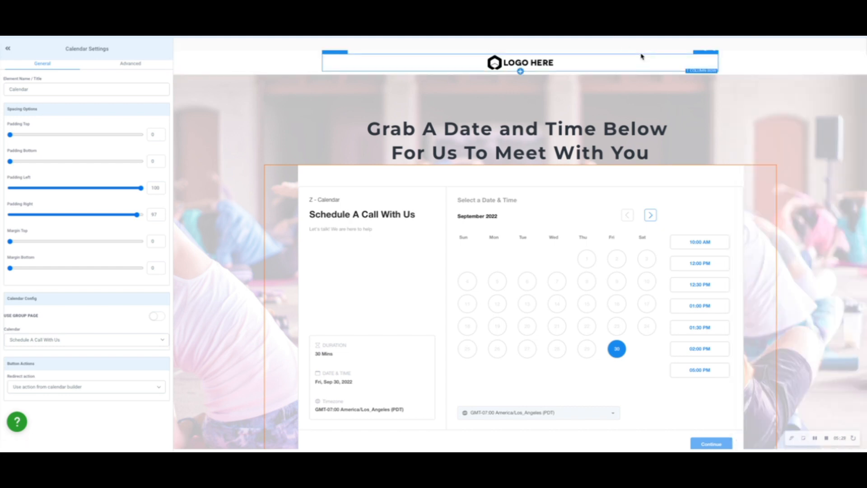
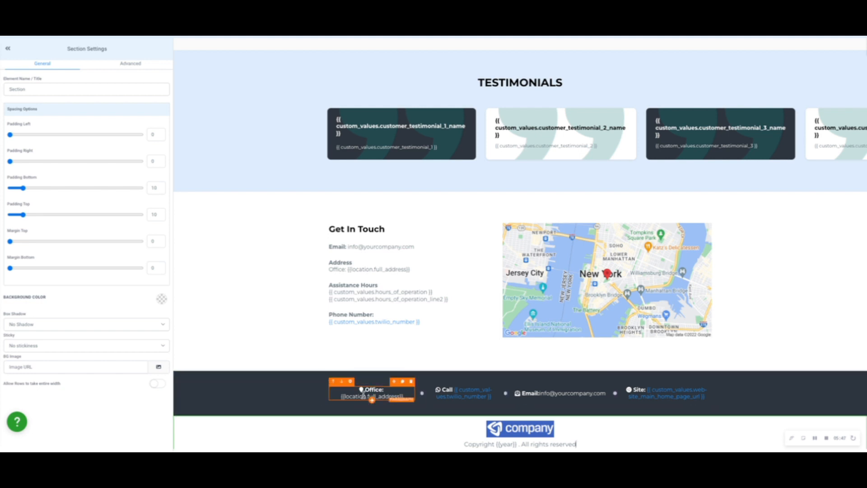
# Save the dark contact bar section in the footer as a global section named "Global Website Footer".
pyautogui.click(389, 400)
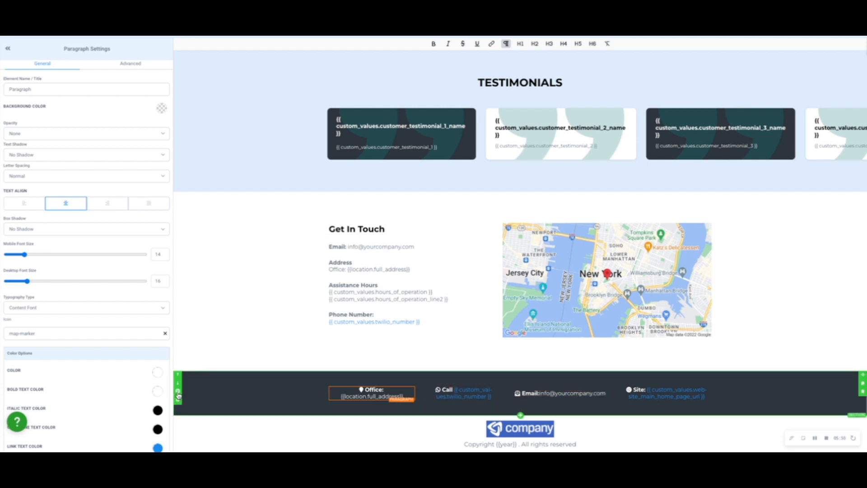
pyautogui.click(178, 396)
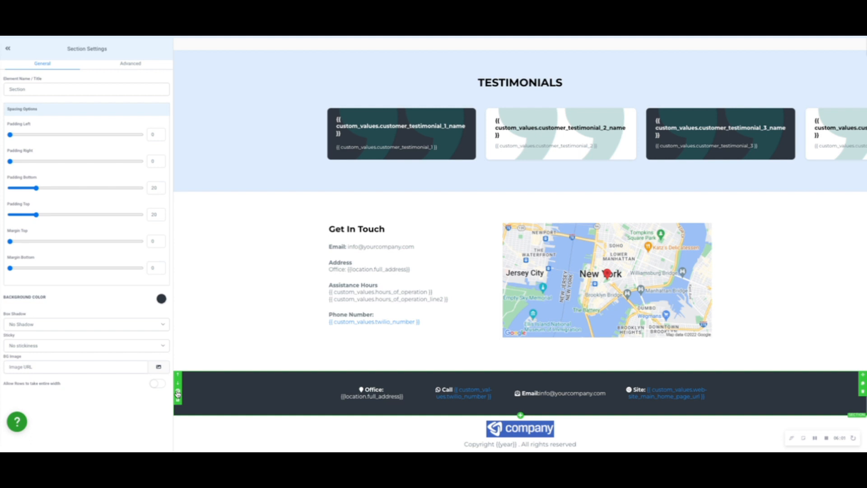
pyautogui.click(179, 402)
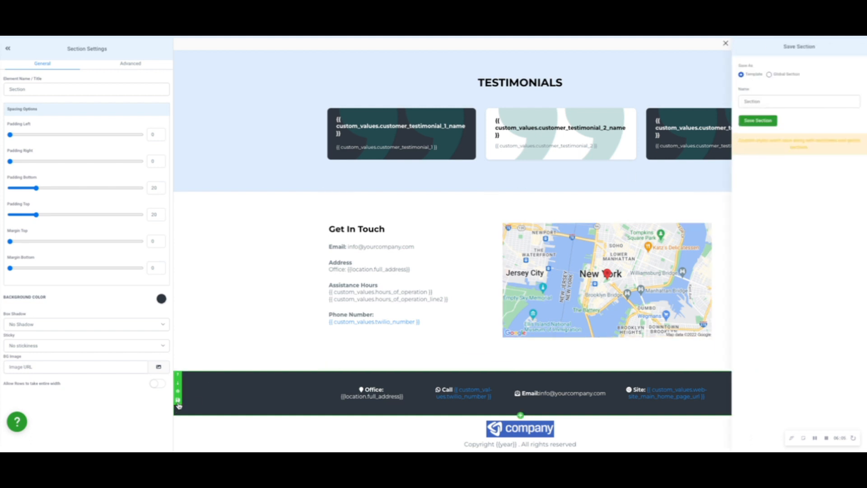
pyautogui.click(770, 75)
pyautogui.doubleClick(764, 99)
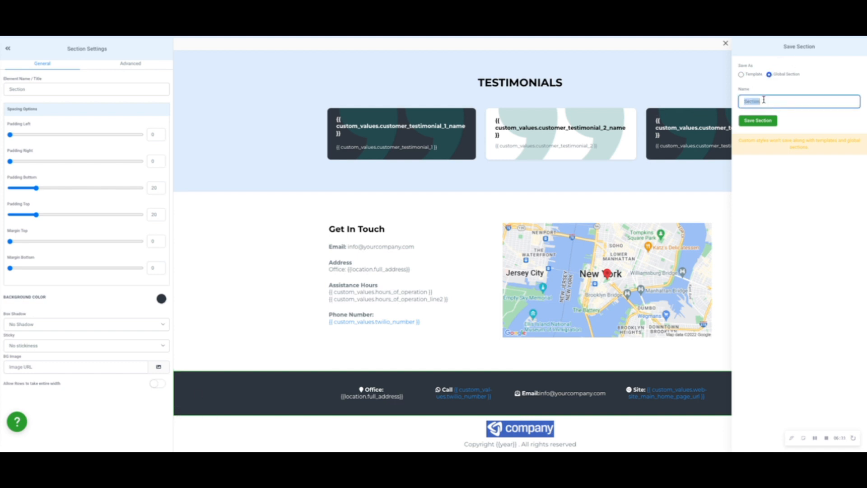
pyautogui.press('BackSpace')
pyautogui.click(767, 122)
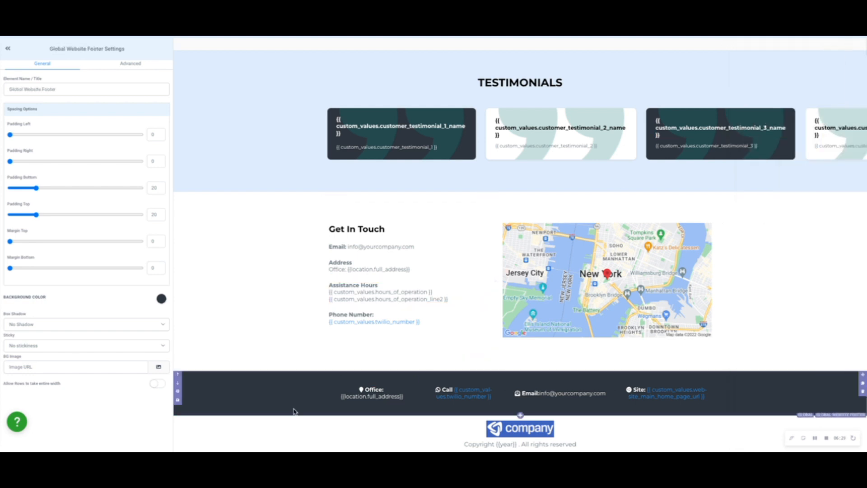
# Save the logo and copyright section as a global section named "Global Website Footer 2 w copyright".
pyautogui.click(178, 443)
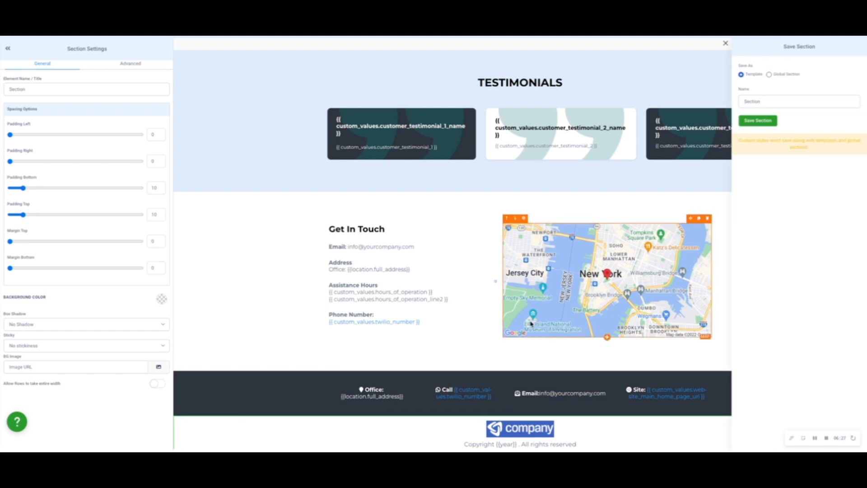
pyautogui.click(770, 74)
pyautogui.click(766, 102)
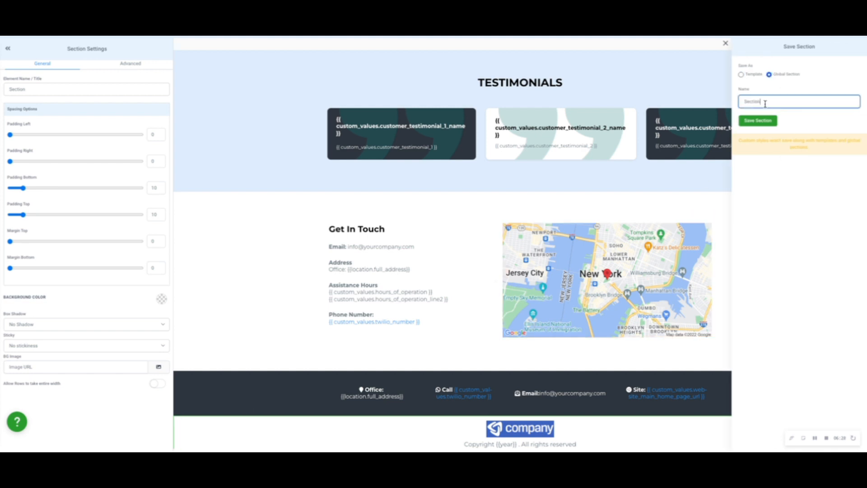
pyautogui.hotkey('ctrl', 'a')
pyautogui.press('BackSpace')
pyautogui.write('with')
pyautogui.click(759, 120)
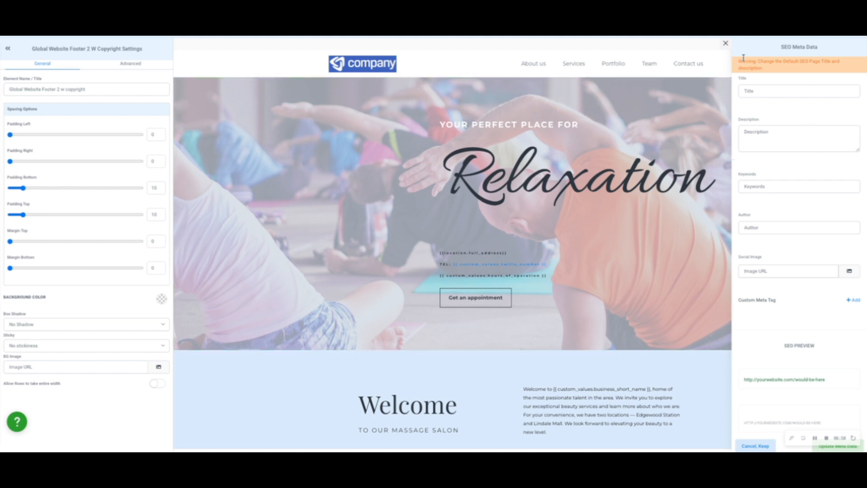
# Close the SEO meta data and insert the "Global Website Footer" global section directly below the testimonials on the Appointment page.
pyautogui.scroll(-10, 725, 48)
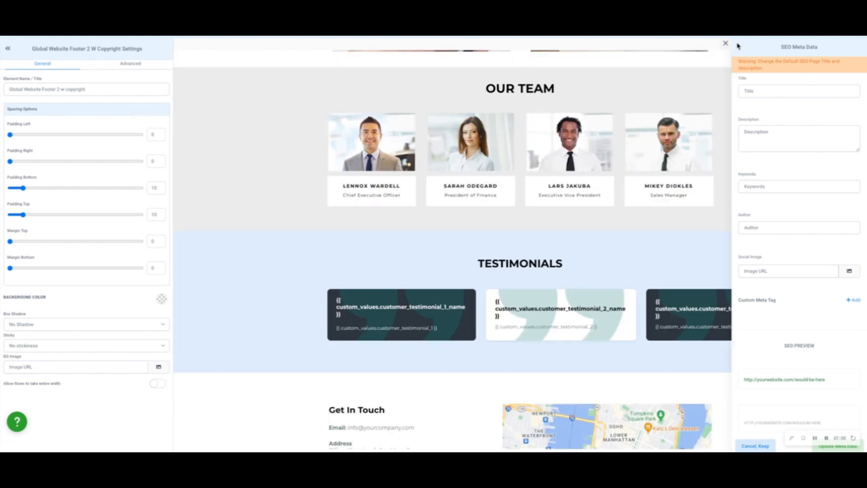
pyautogui.click(726, 46)
pyautogui.scroll(-5, 687, 365)
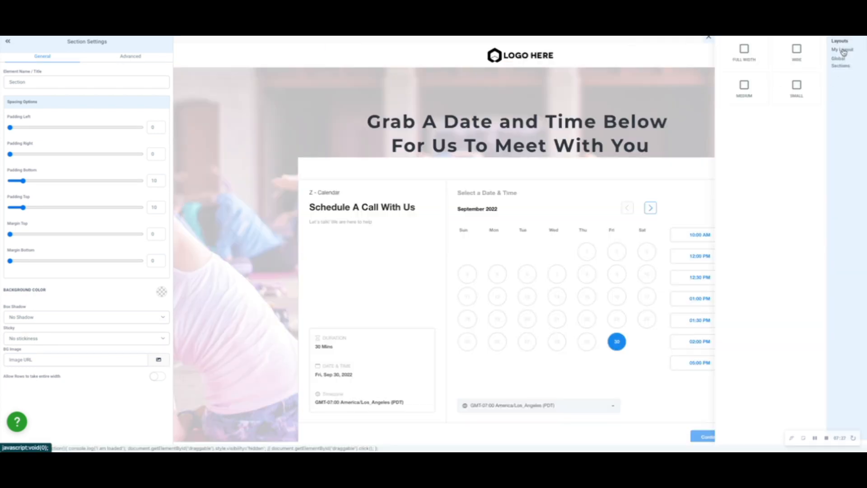
pyautogui.click(841, 66)
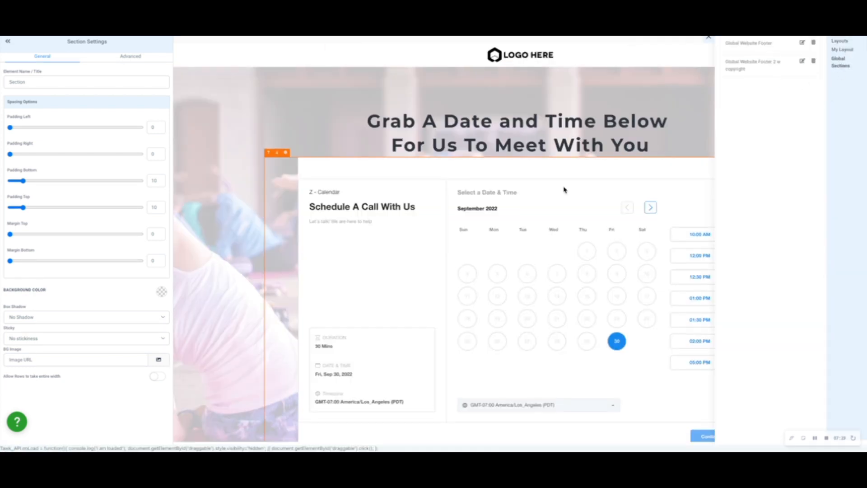
pyautogui.scroll(-6, 565, 185)
pyautogui.moveTo(753, 55); pyautogui.dragTo(523, 401)
pyautogui.moveTo(522, 371); pyautogui.dragTo(523, 372)
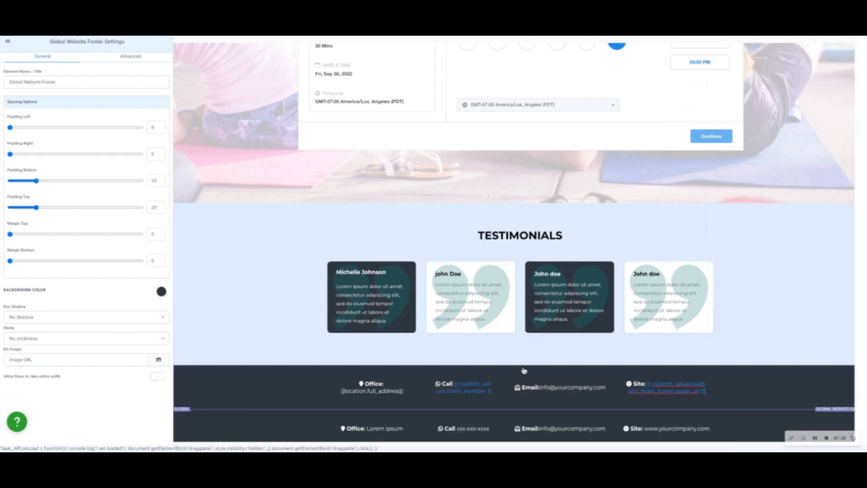
# Add the "Global Website Footer 2 w copyright" global section to the Appointment page, just below the header logo.
pyautogui.click(622, 38)
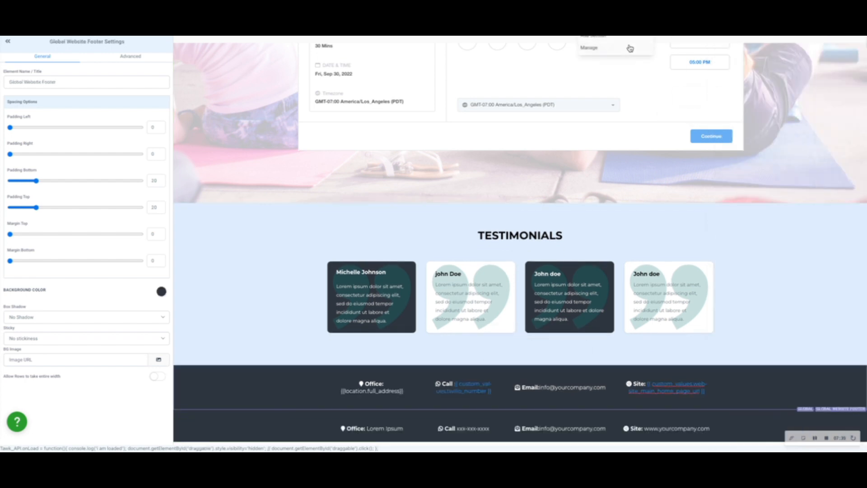
pyautogui.click(627, 49)
pyautogui.click(839, 61)
pyautogui.moveTo(765, 74); pyautogui.dragTo(581, 89)
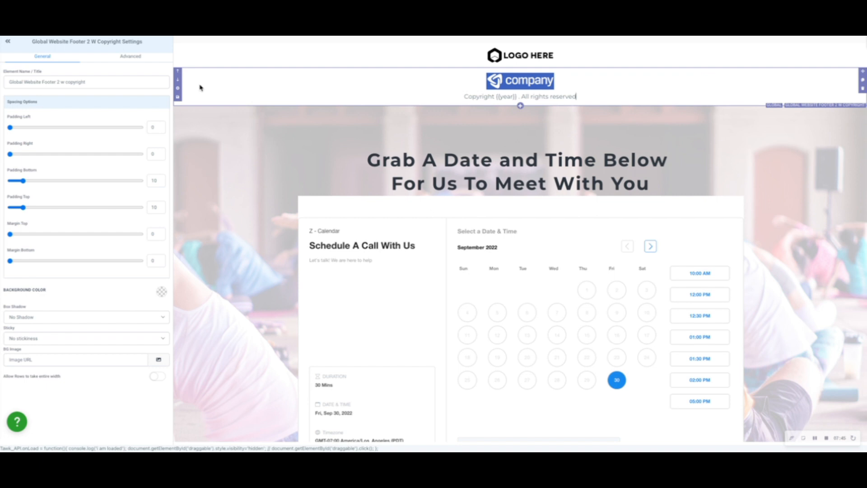
# Move the global copyright section to the end of the Appointment page and delete the old contact bar and old copyright section.
pyautogui.click(178, 80)
pyautogui.scroll(-8, 224, 195)
pyautogui.scroll(-1, 225, 198)
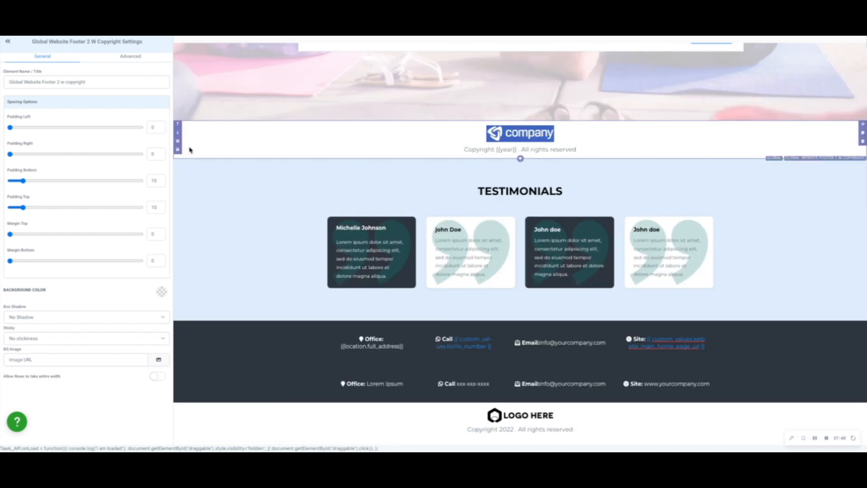
pyautogui.moveTo(863, 128); pyautogui.dragTo(792, 399)
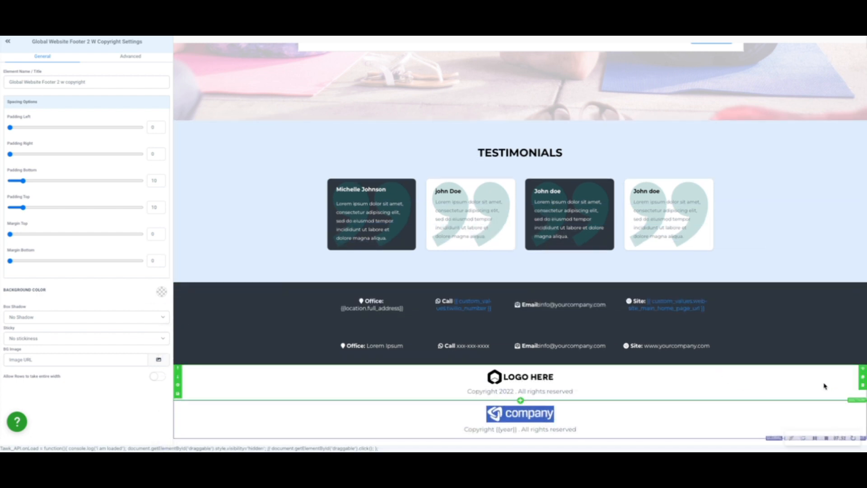
pyautogui.click(862, 387)
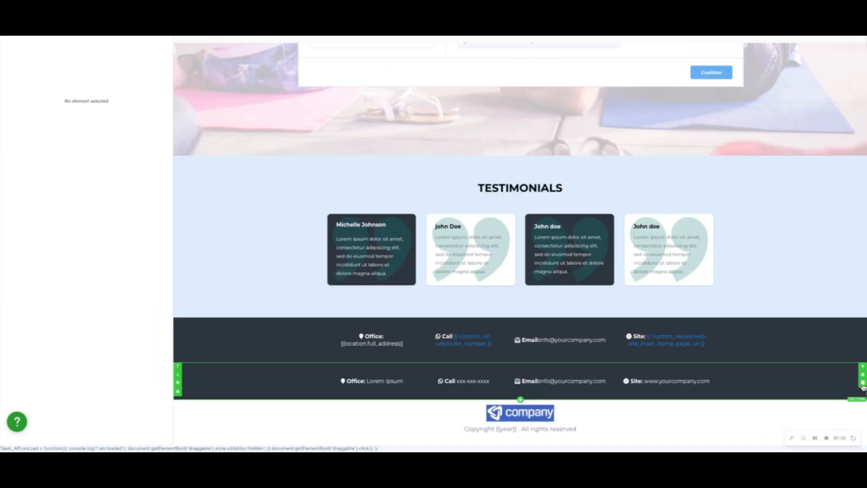
pyautogui.click(863, 384)
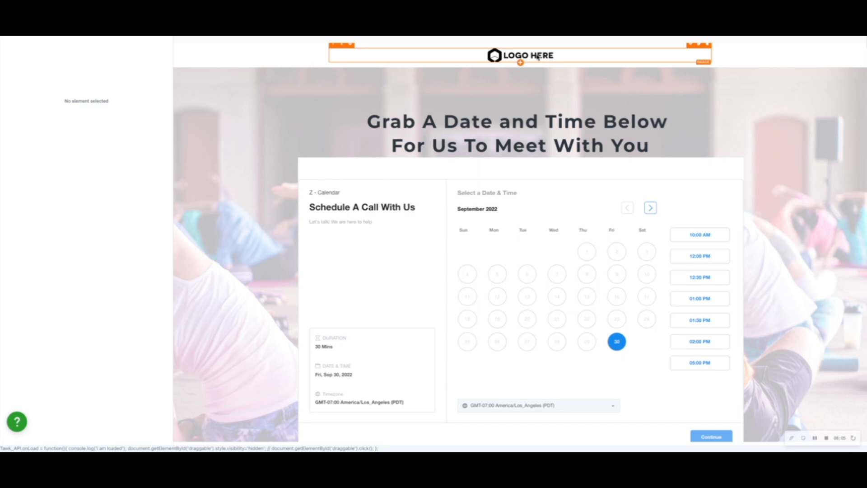
# Replace the header logo's image URL on the Appointment page with {{custom_values.logo}} and check the page down to the footer.
pyautogui.click(538, 56)
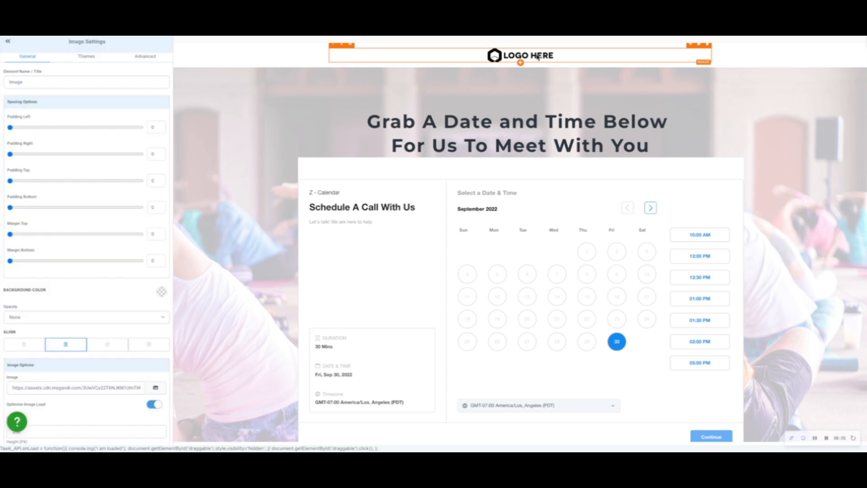
pyautogui.scroll(-3, 100, 367)
pyautogui.tripleClick(114, 282)
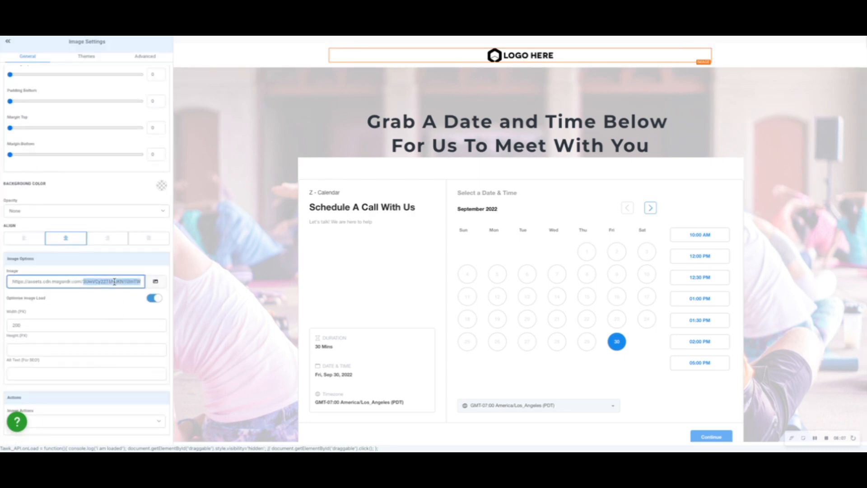
pyautogui.press('BackSpace')
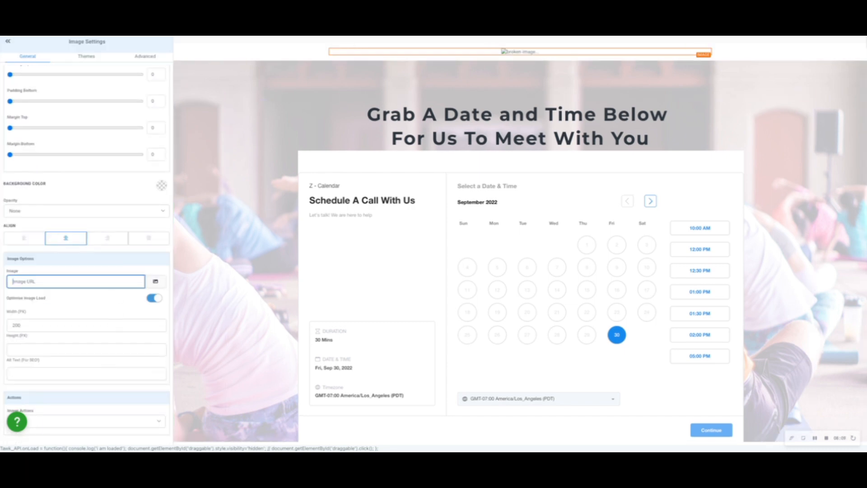
pyautogui.write('{{custom_values.')
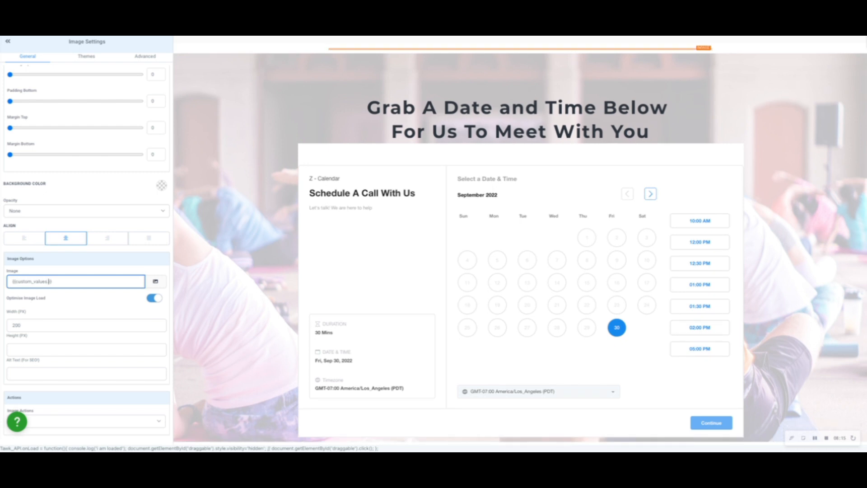
pyautogui.write('logo')
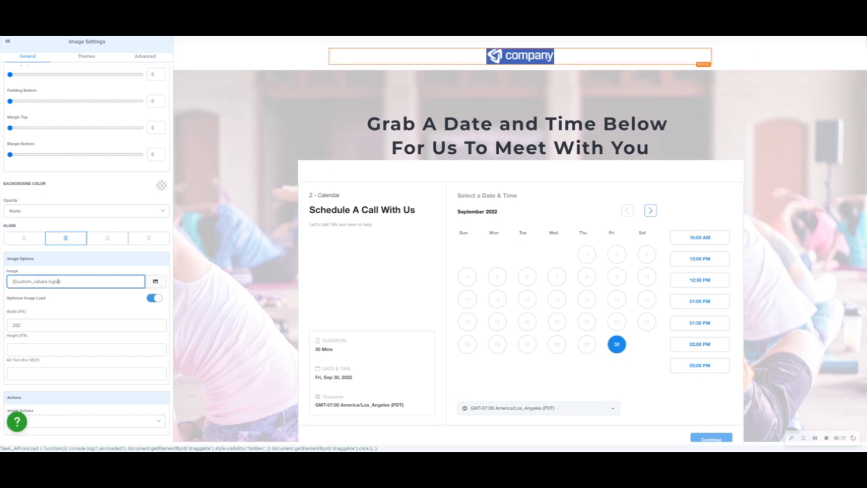
pyautogui.click(91, 311)
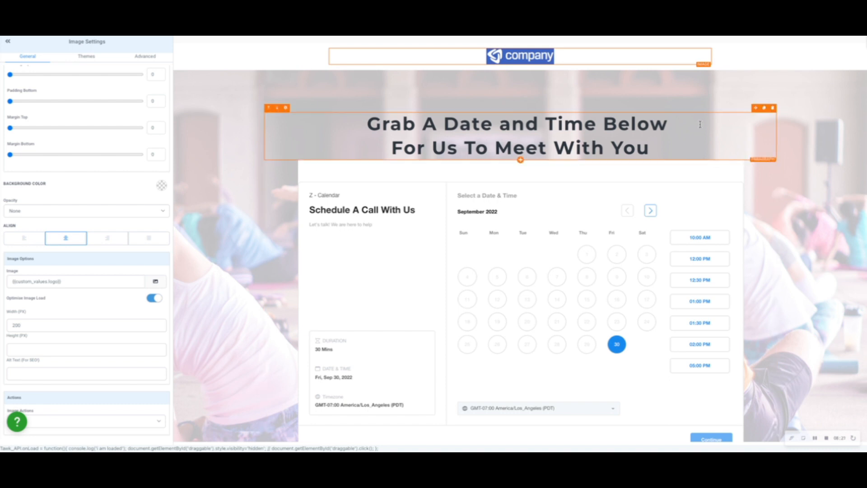
pyautogui.scroll(-7, 632, 174)
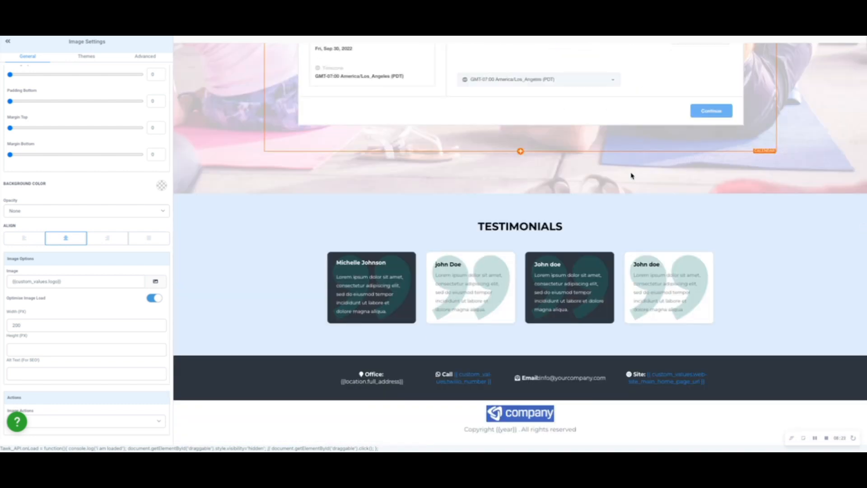
pyautogui.scroll(10, 629, 175)
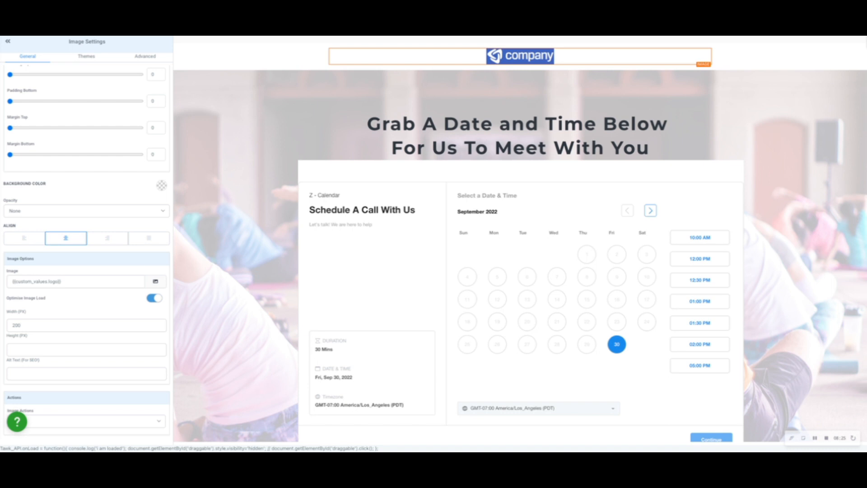
# Set the calendar's redirect action to "Go to website URL" and cancel leaving the editor.
pyautogui.click(632, 244)
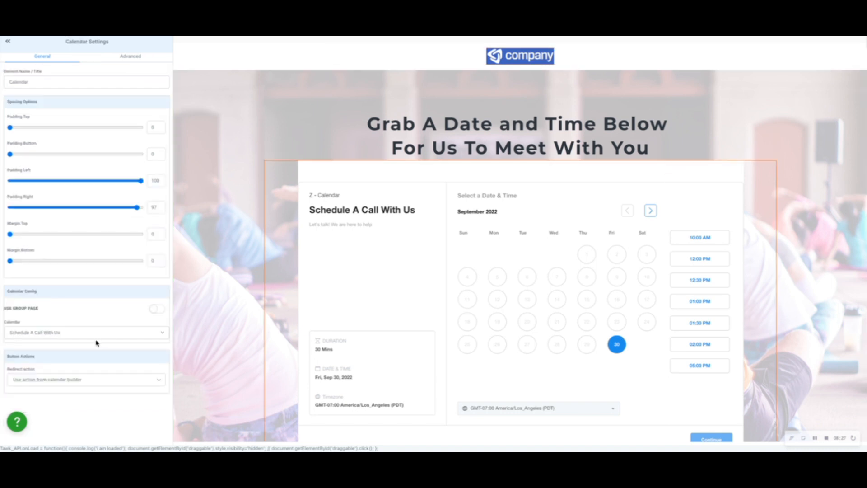
pyautogui.click(76, 380)
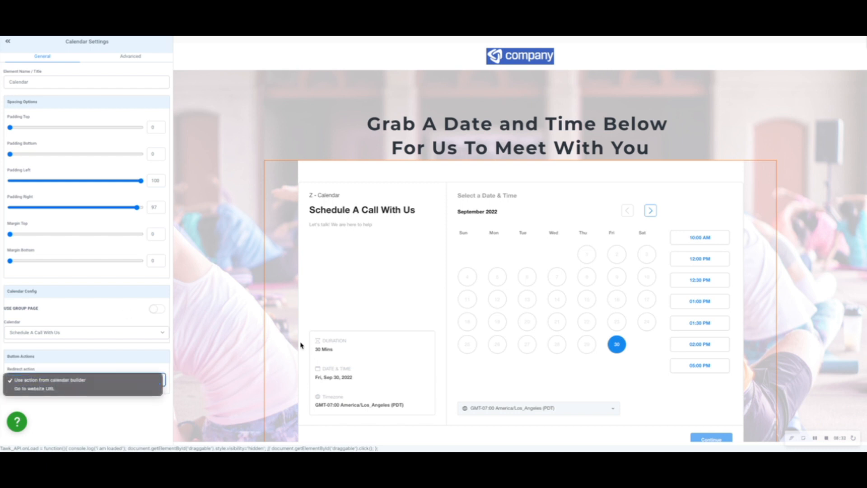
pyautogui.click(464, 279)
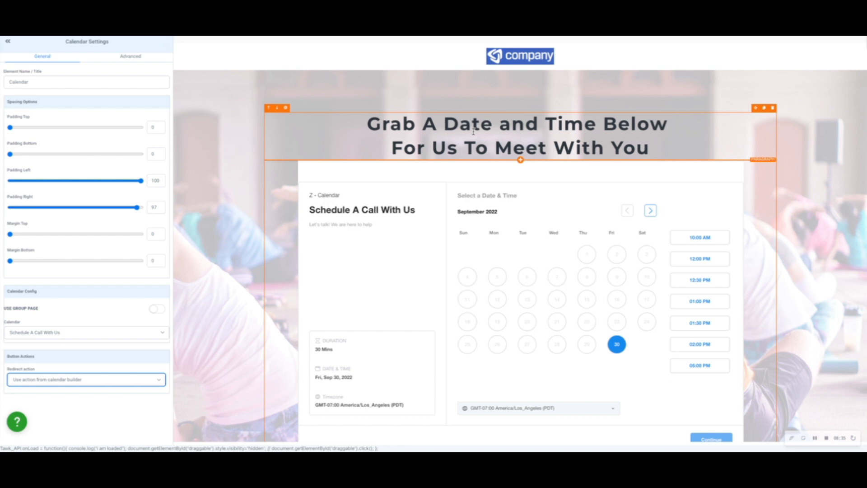
pyautogui.click(99, 384)
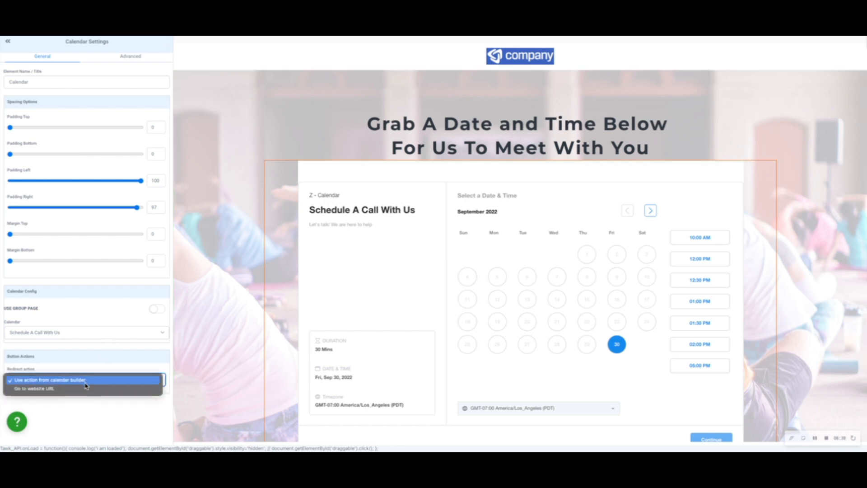
pyautogui.click(72, 389)
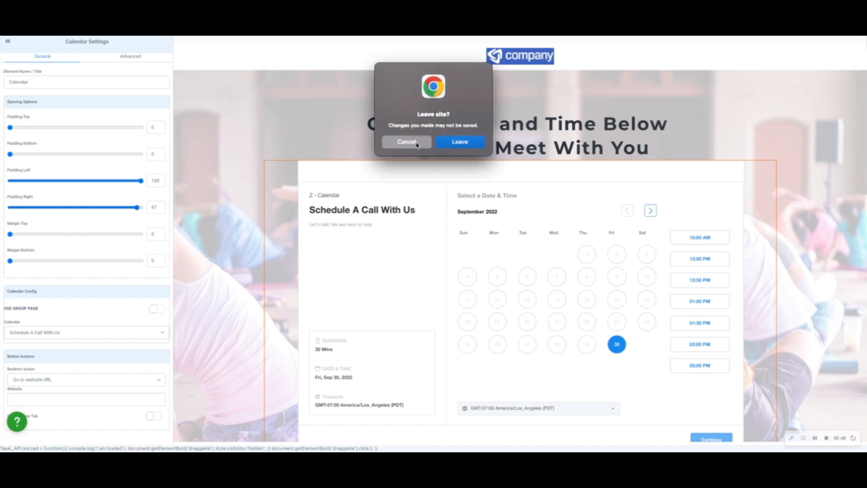
pyautogui.click(409, 141)
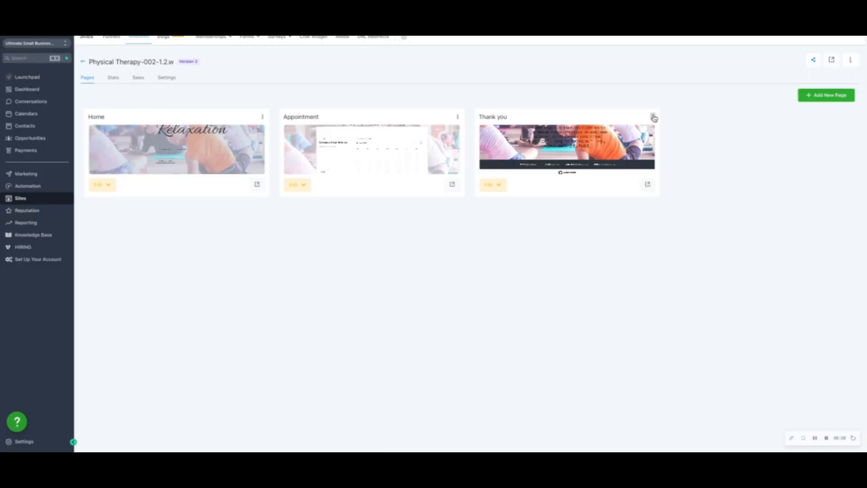
# Clone the Thank you page within the current website.
pyautogui.click(651, 118)
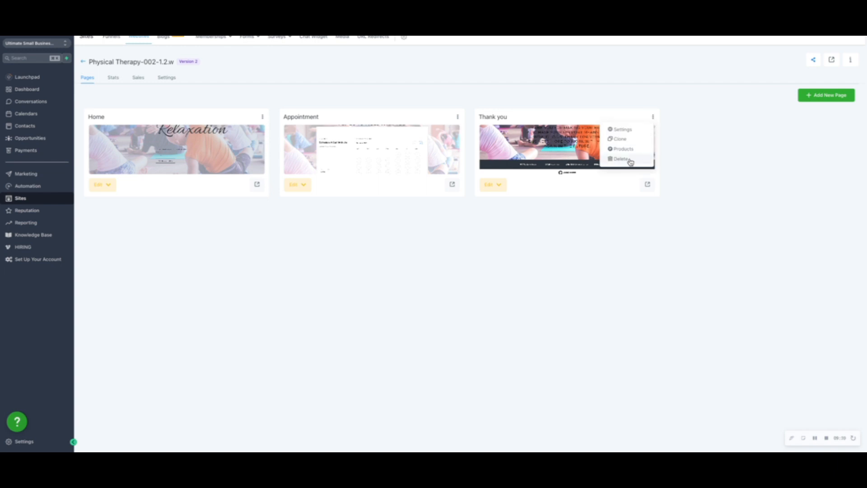
pyautogui.click(627, 143)
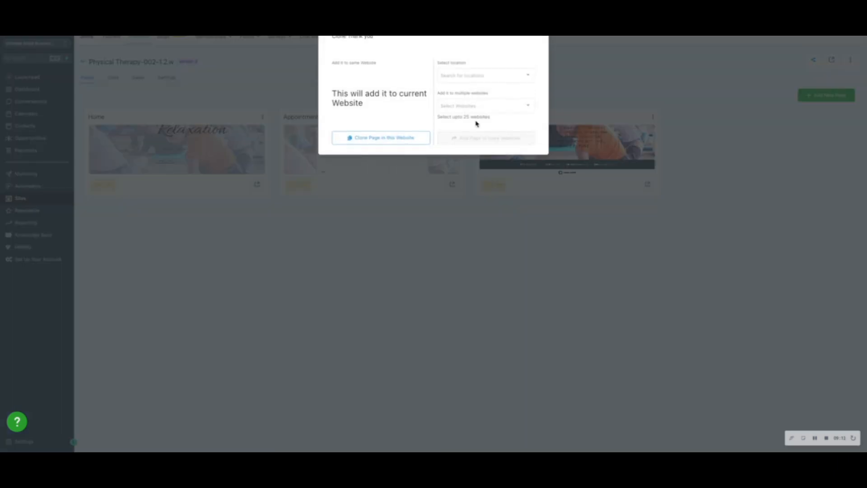
pyautogui.click(382, 138)
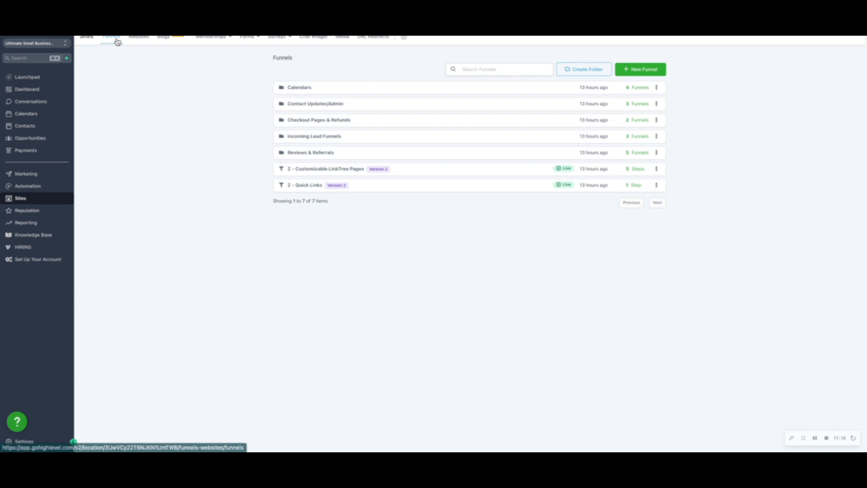
# Open the "Thank You Page For Main Calendar" step of the Z-001-1. General Calendar Funnels in the Calendars folder for editing.
pyautogui.click(304, 90)
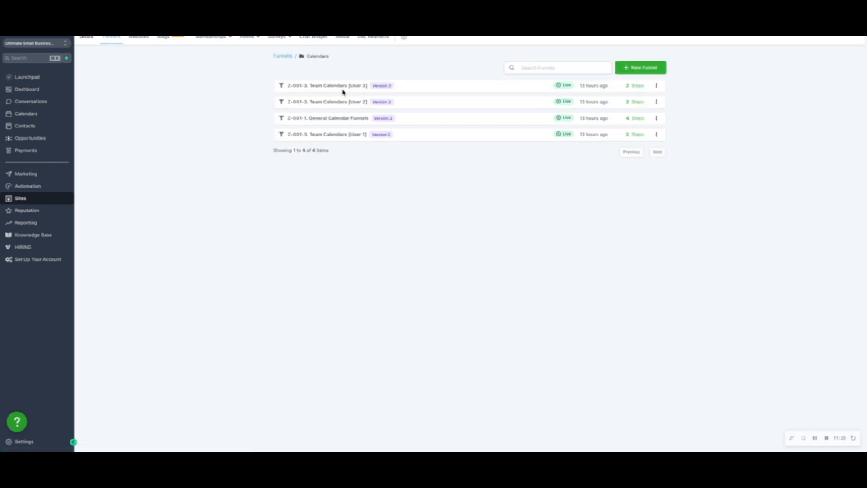
pyautogui.click(345, 119)
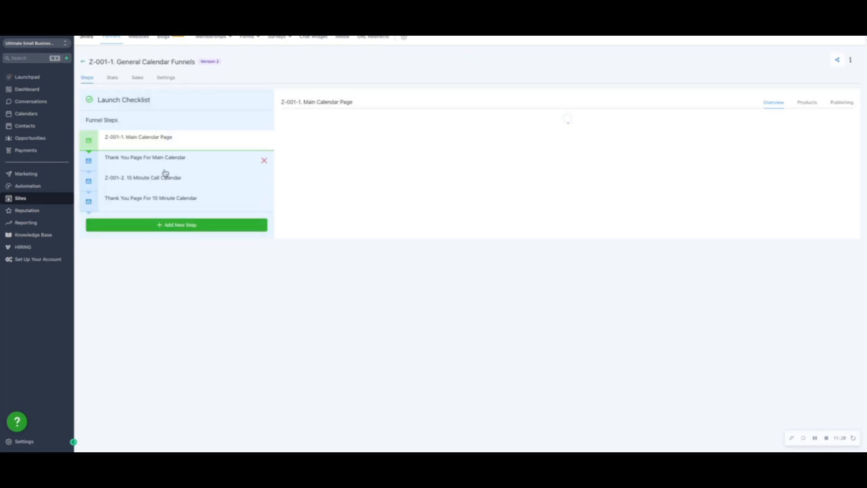
pyautogui.click(152, 166)
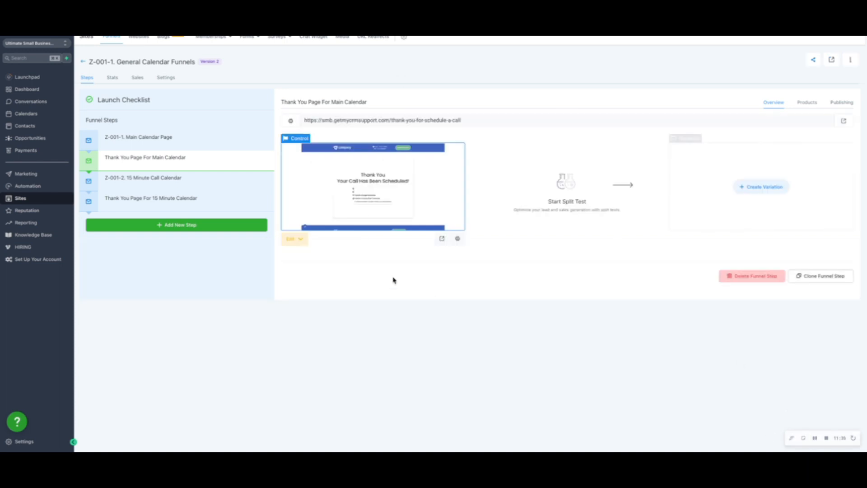
pyautogui.click(301, 239)
pyautogui.click(315, 258)
pyautogui.click(300, 241)
pyautogui.click(302, 264)
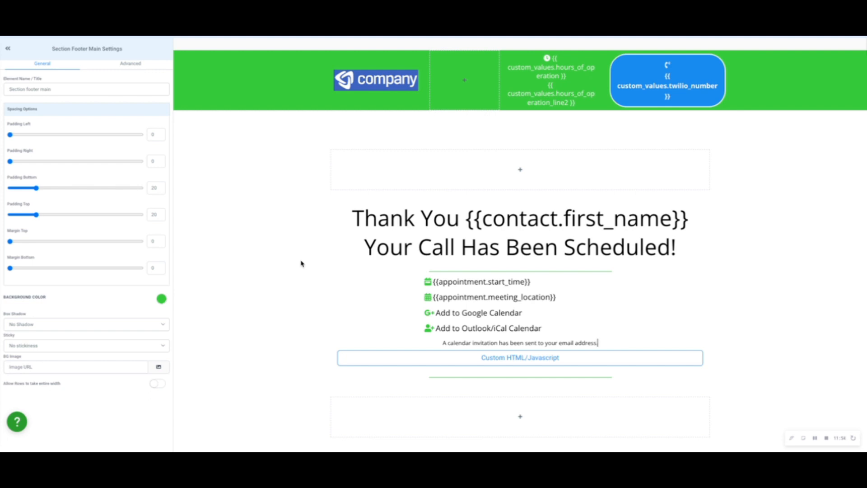
# Save the section with the call-scheduled message as a template named "Calendar Thank You Page Section".
pyautogui.click(334, 199)
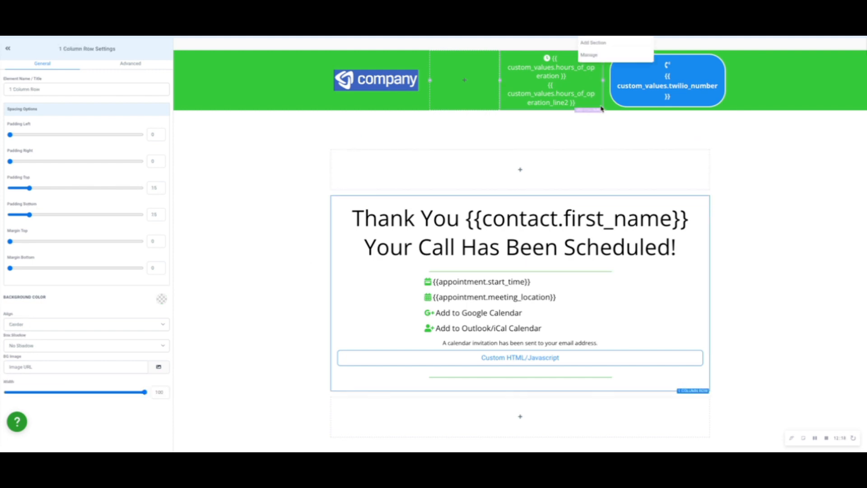
pyautogui.click(604, 56)
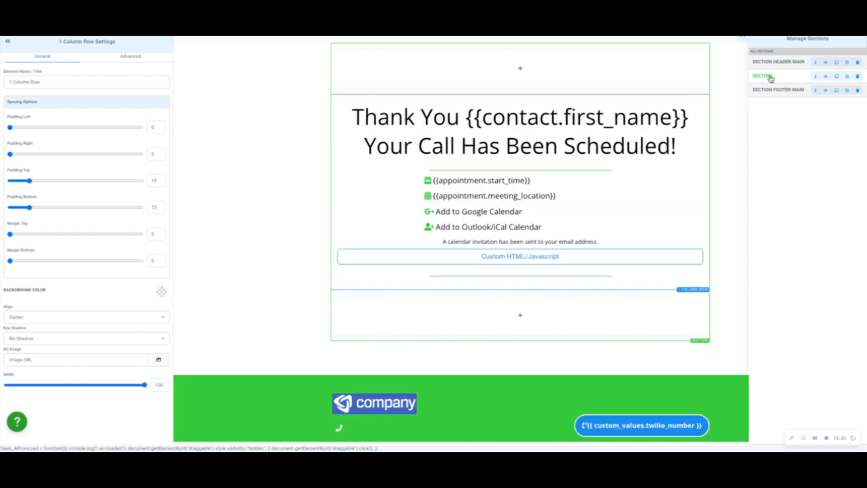
pyautogui.click(848, 77)
pyautogui.click(770, 97)
pyautogui.doubleClick(770, 96)
pyautogui.press('BackSpace')
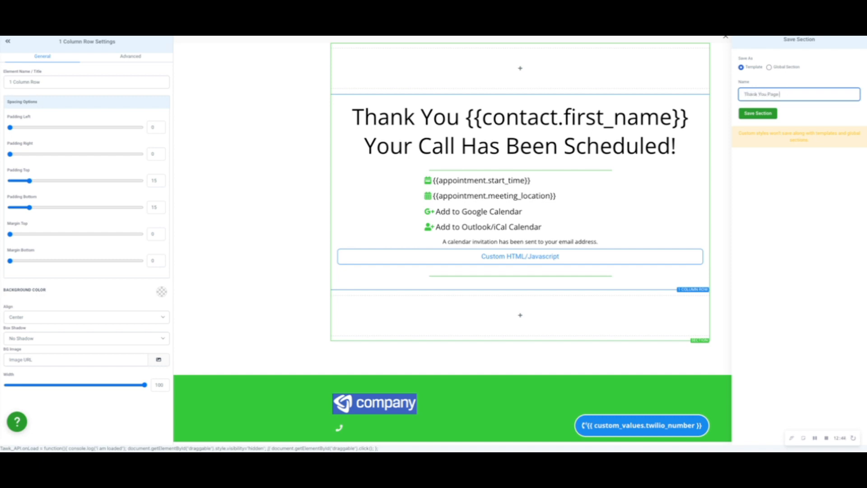
pyautogui.write('Calendar')
pyautogui.click(831, 96)
pyautogui.write('SE')
pyautogui.click(763, 113)
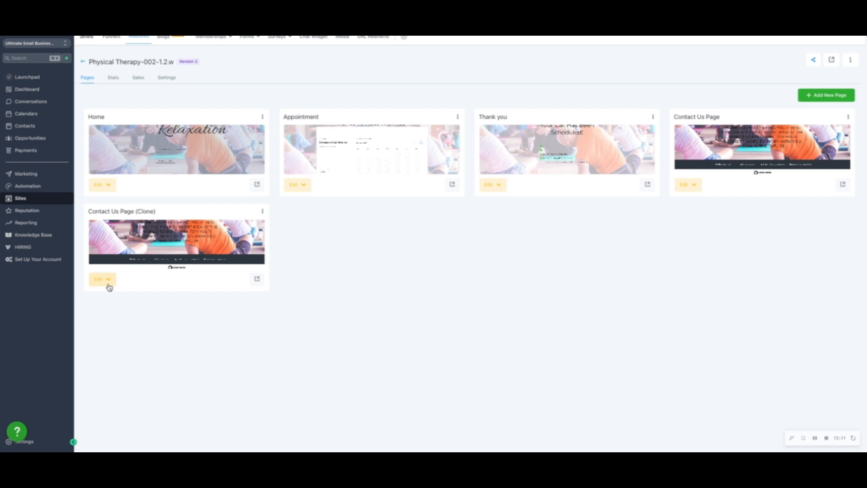
# Open the "Contact Us Page (Clone)" page for editing and add the saved "Calendar Thank You Page Section" below the header logo.
pyautogui.click(107, 280)
pyautogui.click(120, 296)
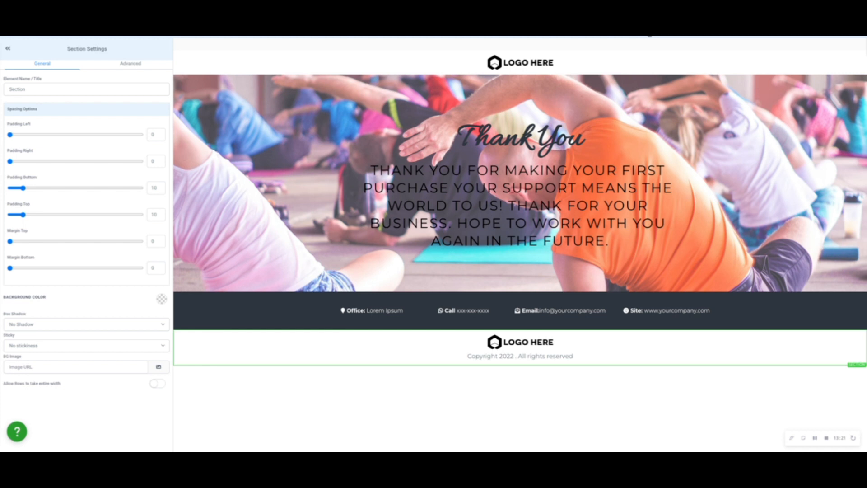
pyautogui.click(629, 36)
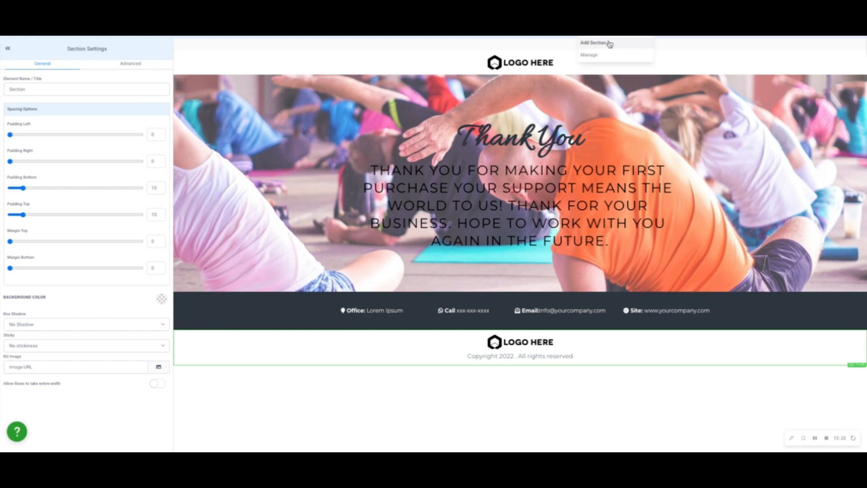
pyautogui.click(593, 42)
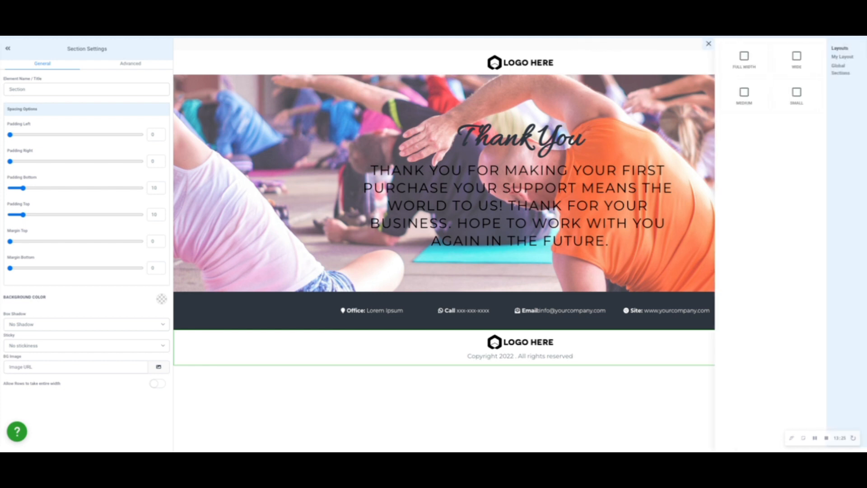
pyautogui.click(844, 58)
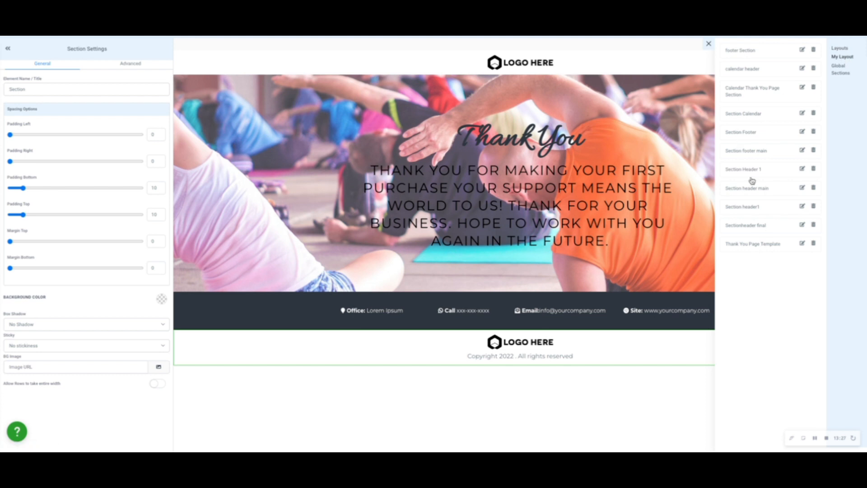
pyautogui.moveTo(752, 92); pyautogui.dragTo(443, 139)
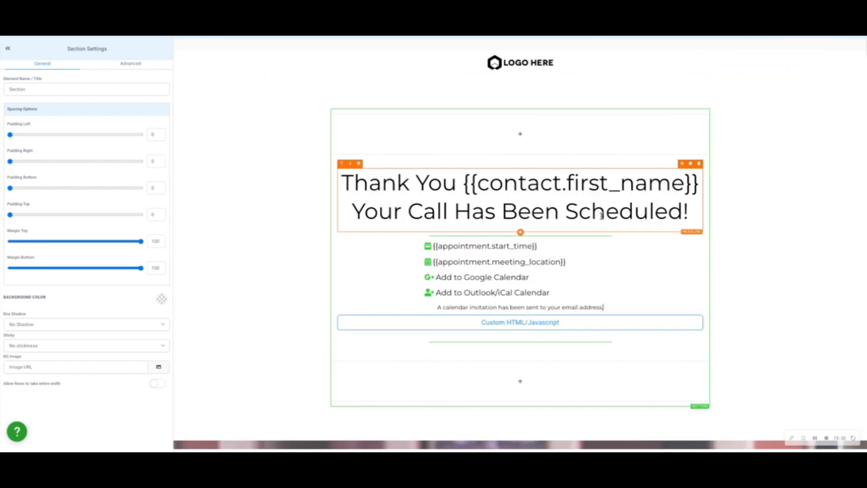
# Delete the old Thank You headline and the first-purchase paragraph from the yoga background section.
pyautogui.scroll(-5, 601, 216)
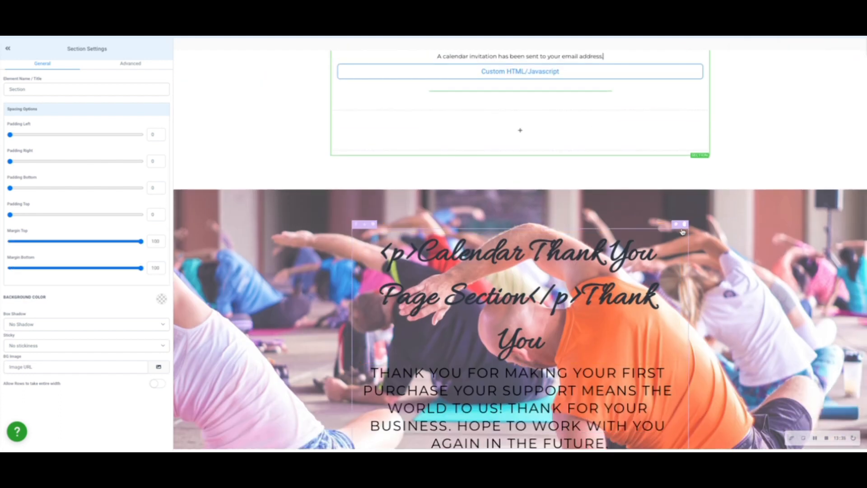
pyautogui.scroll(5, 592, 174)
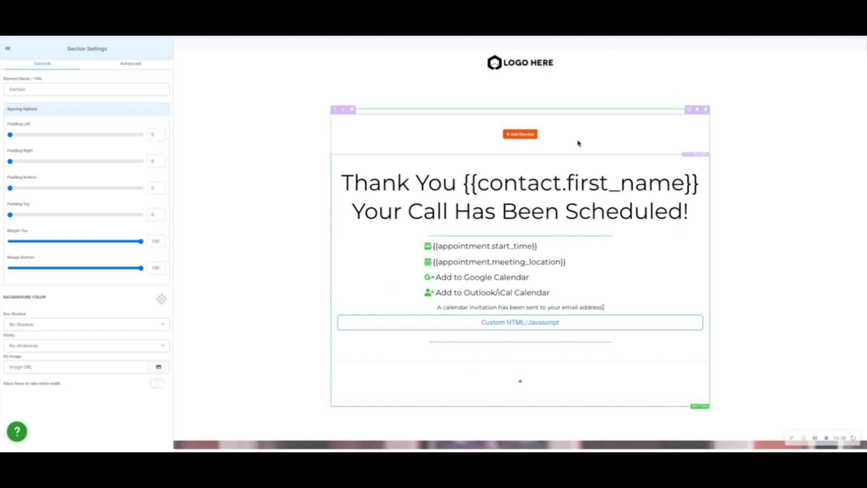
pyautogui.scroll(-5, 578, 144)
pyautogui.scroll(5, 678, 104)
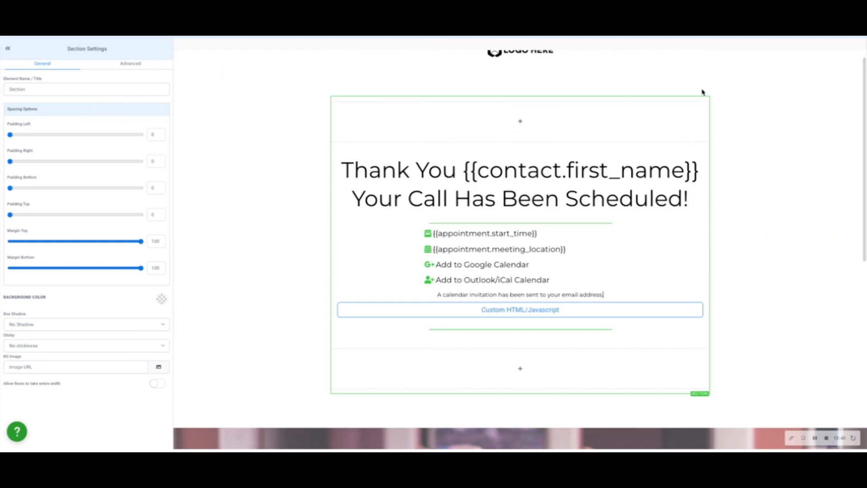
pyautogui.scroll(-3, 696, 118)
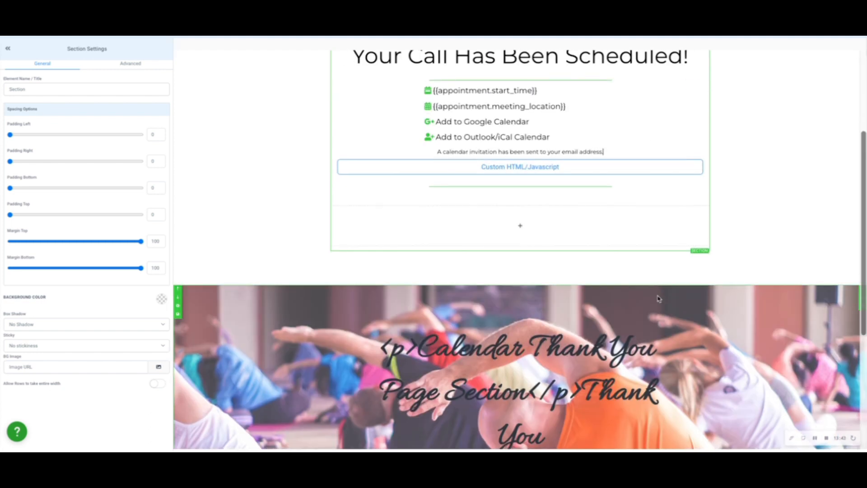
pyautogui.scroll(3, 650, 303)
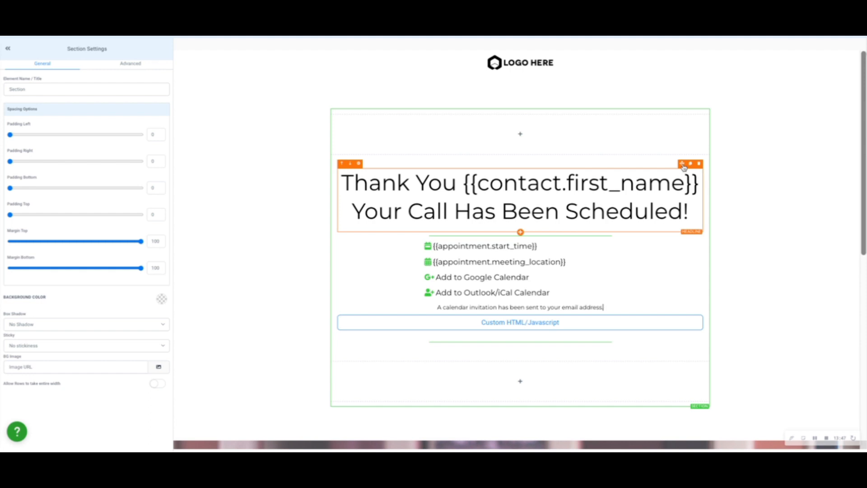
pyautogui.scroll(-2, 684, 167)
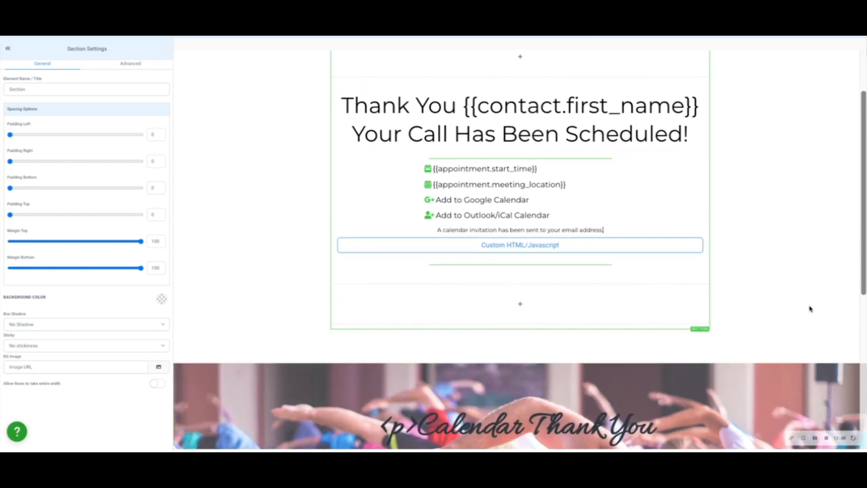
pyautogui.scroll(-5, 811, 309)
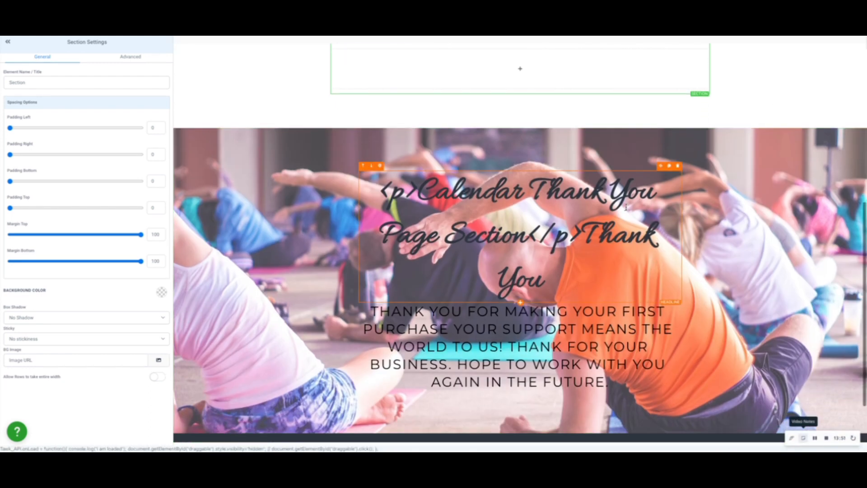
pyautogui.click(677, 167)
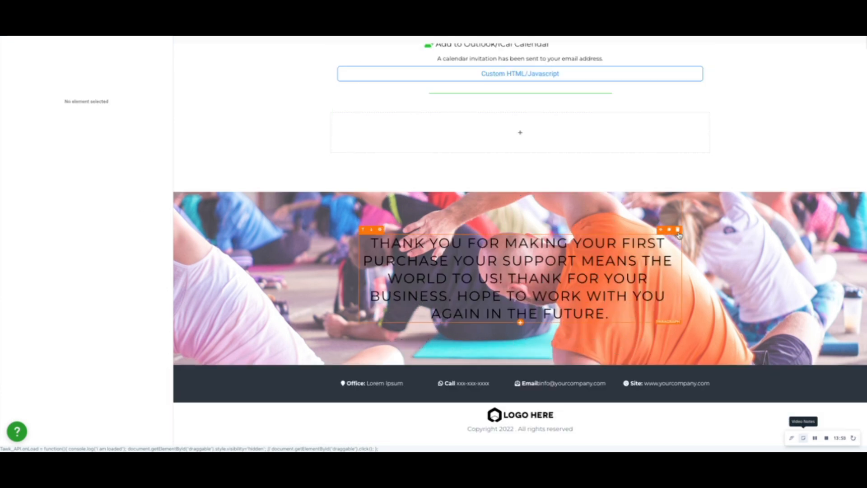
pyautogui.click(677, 230)
# Move the "Thank You {{contact.first_name}} Your Call Has Been Scheduled!" headline into the yoga background section.
pyautogui.scroll(4, 672, 267)
pyautogui.scroll(-2, 669, 181)
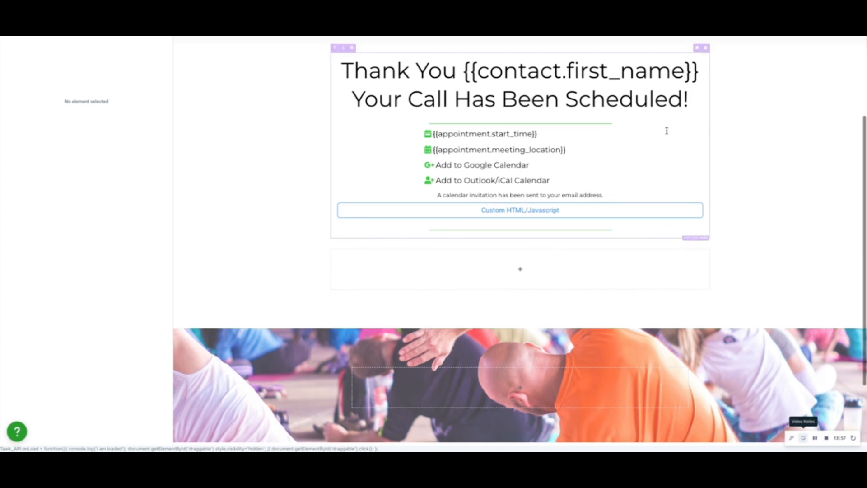
pyautogui.moveTo(698, 51); pyautogui.dragTo(716, 362)
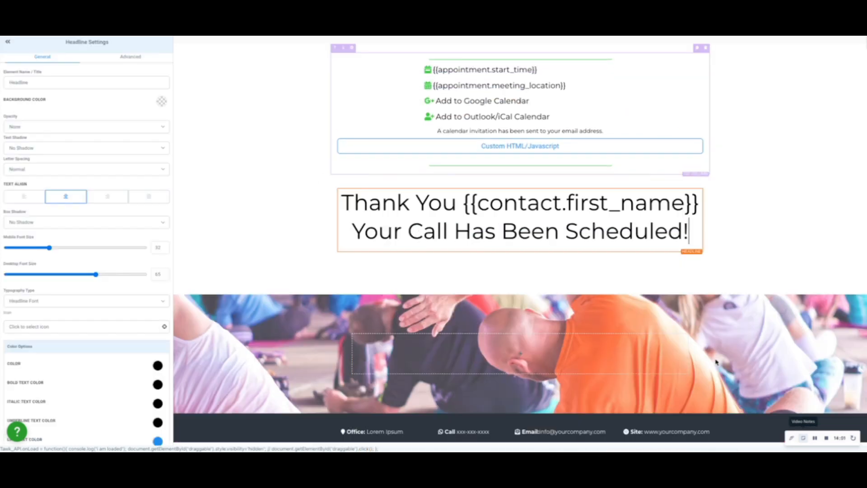
pyautogui.scroll(-1, 716, 361)
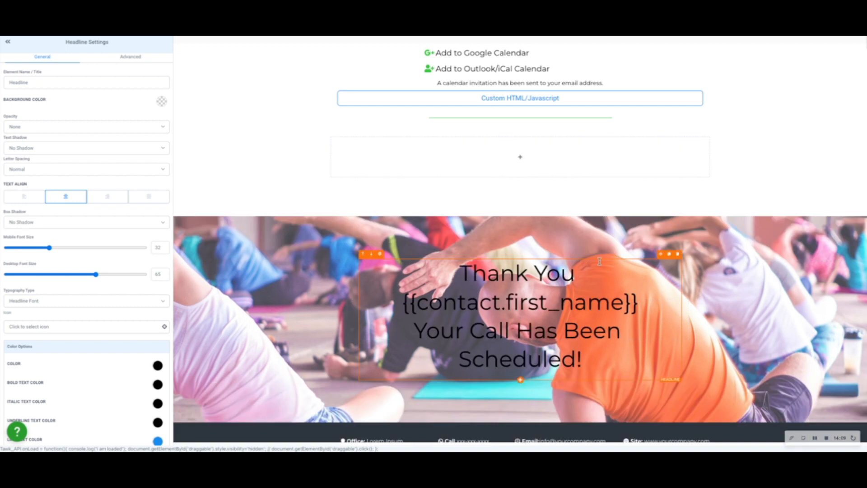
pyautogui.scroll(3, 600, 261)
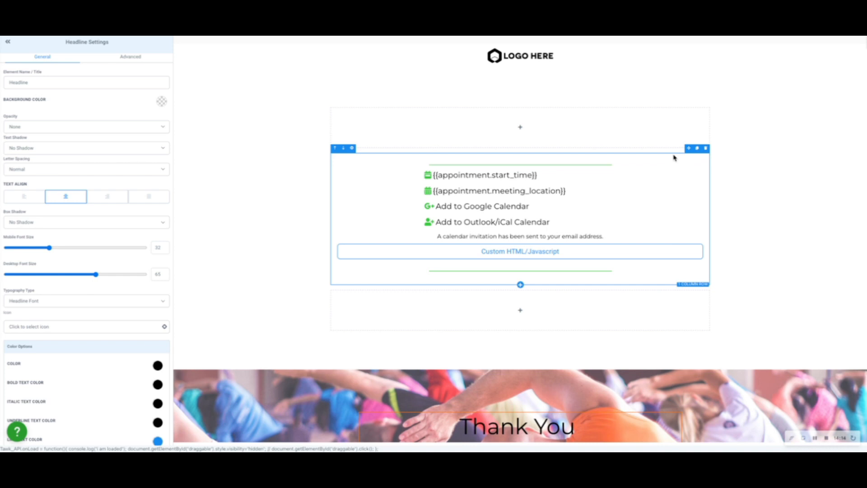
# Move the row with the appointment details, calendar links and custom HTML into the yoga background section, below the headline.
pyautogui.moveTo(689, 152); pyautogui.dragTo(718, 400)
pyautogui.scroll(-1, 724, 226)
pyautogui.scroll(1, 778, 227)
pyautogui.scroll(-5, 778, 226)
pyautogui.scroll(5, 768, 217)
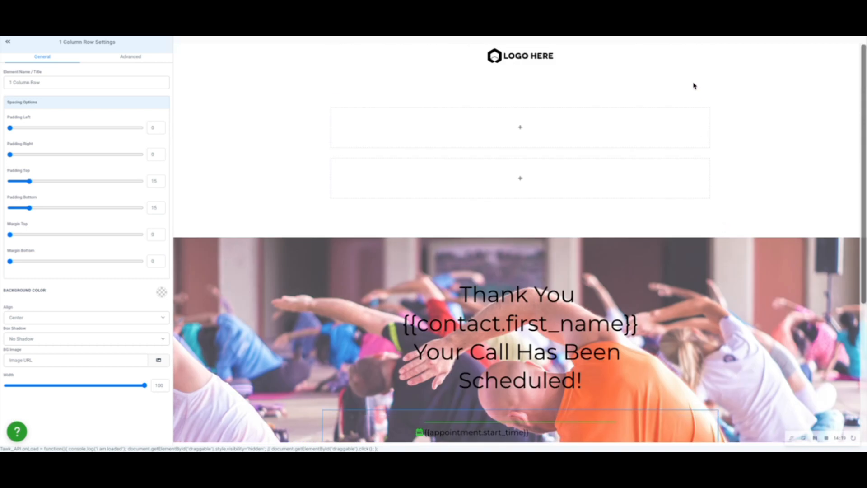
# Delete the leftover empty row and its section between the header logo and the yoga background section.
pyautogui.click(707, 103)
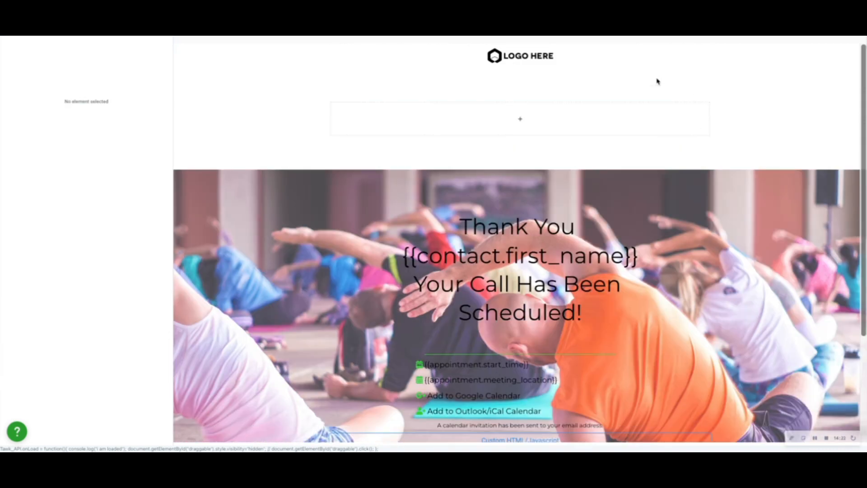
pyautogui.moveTo(705, 107)
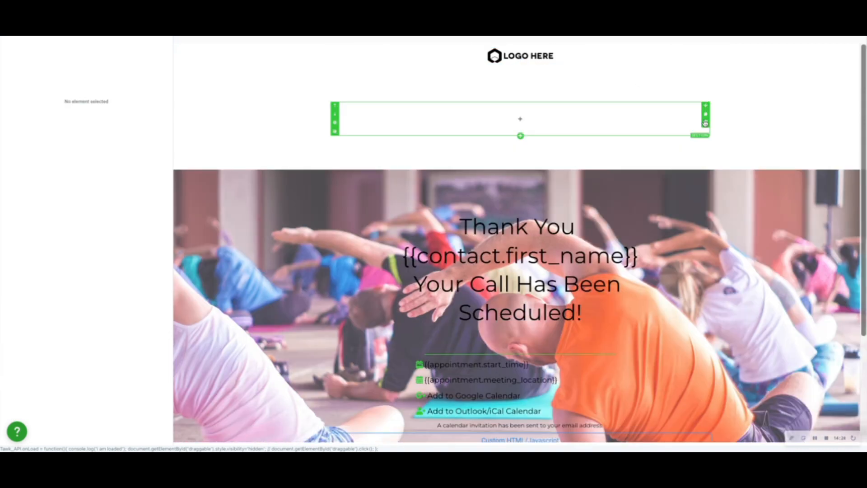
pyautogui.click(706, 123)
# Replace the header logo's image URL on the thank-you page with {{custom_values.logo}}.
pyautogui.click(529, 55)
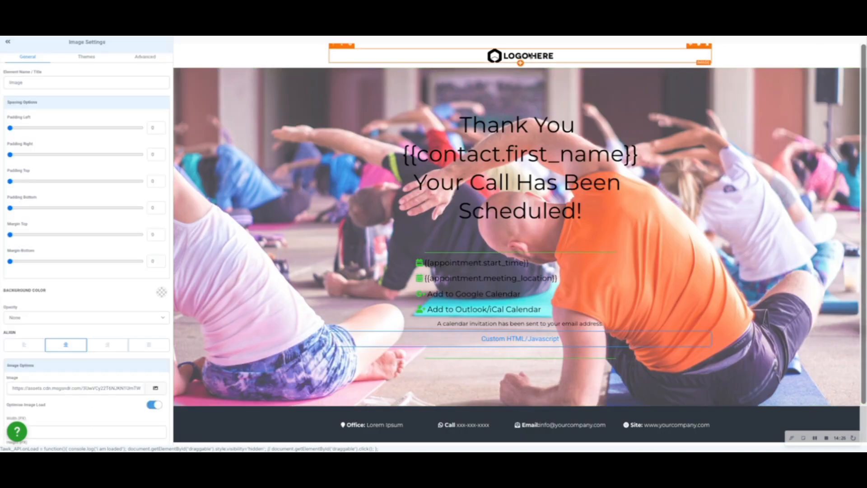
pyautogui.tripleClick(53, 390)
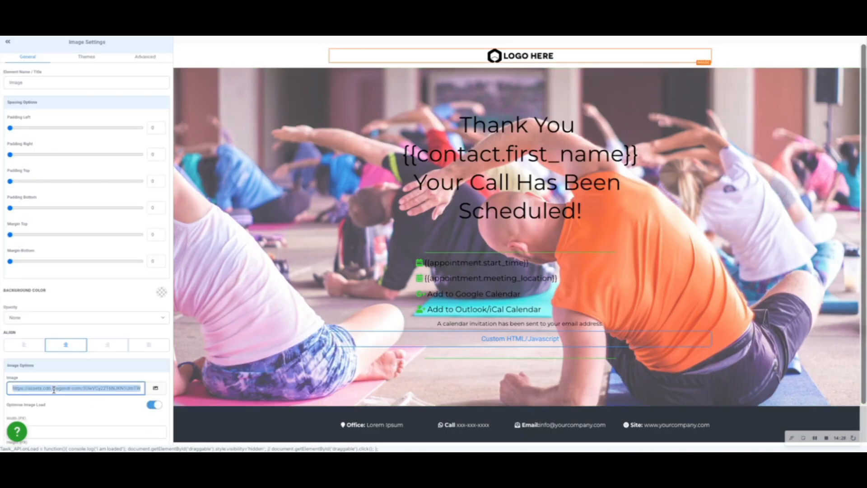
pyautogui.press('BackSpace')
pyautogui.write('{{}}')
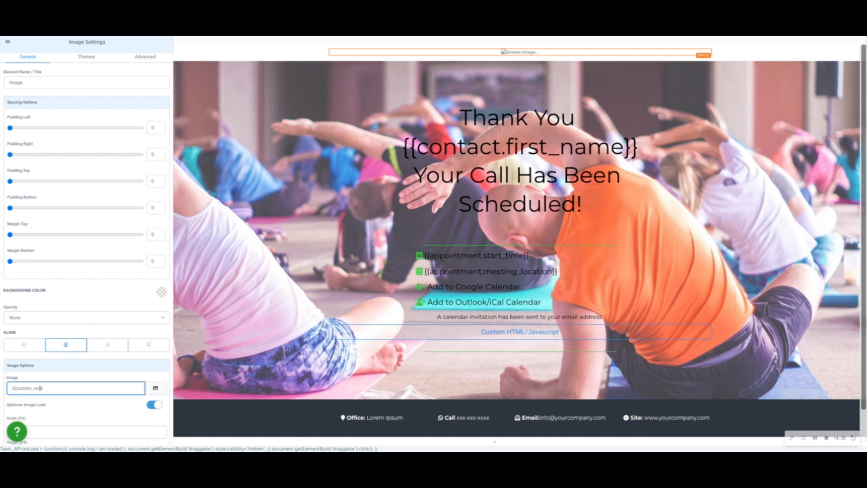
pyautogui.write('/logo')
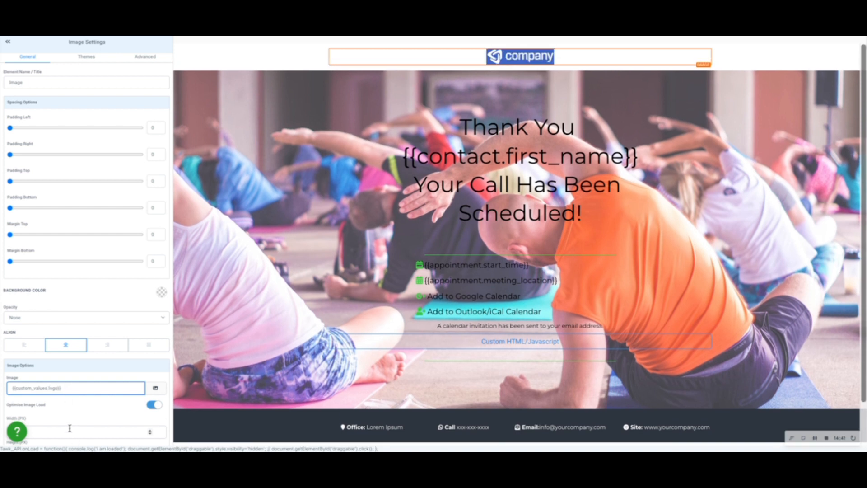
pyautogui.click(69, 416)
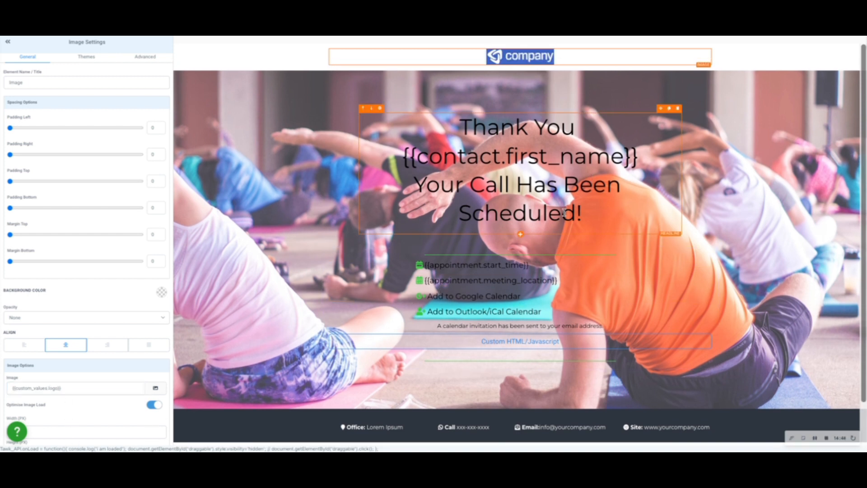
# Set the background image opacity of the yoga section to Heavy Fade.
pyautogui.click(308, 108)
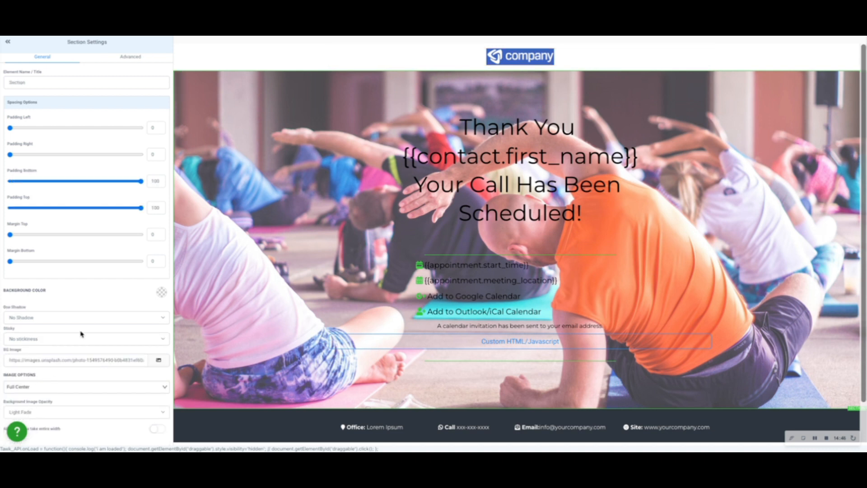
pyautogui.click(56, 416)
pyautogui.click(94, 422)
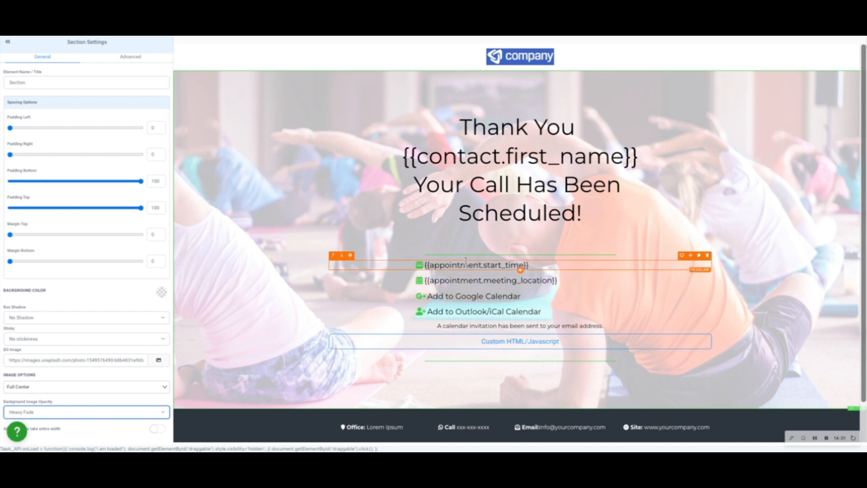
# Insert the global section "Global Website Footer" directly below the yoga background section.
pyautogui.scroll(-1, 482, 341)
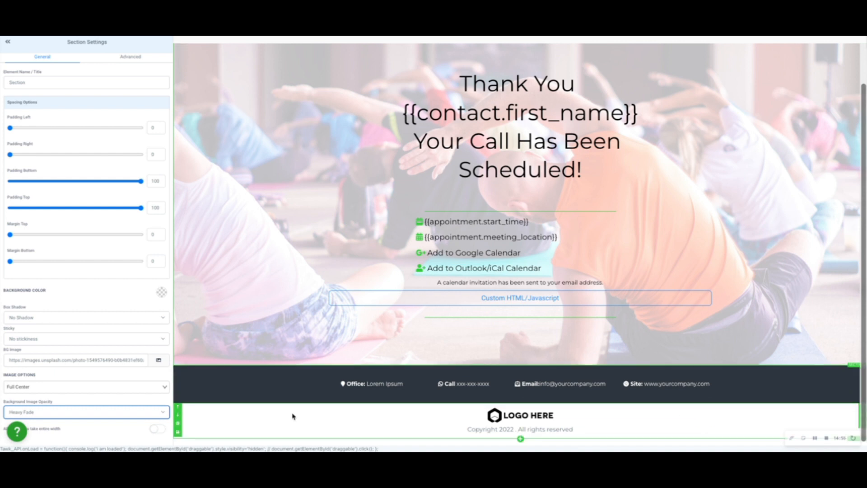
pyautogui.click(683, 38)
pyautogui.click(599, 24)
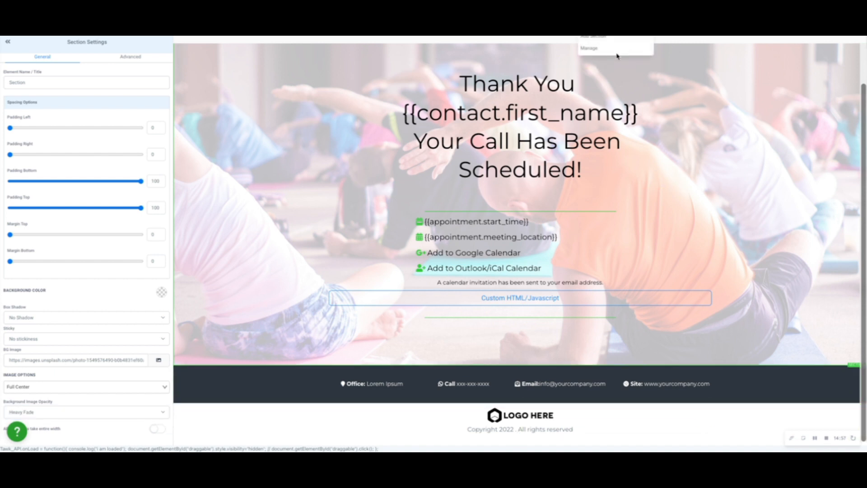
pyautogui.click(607, 46)
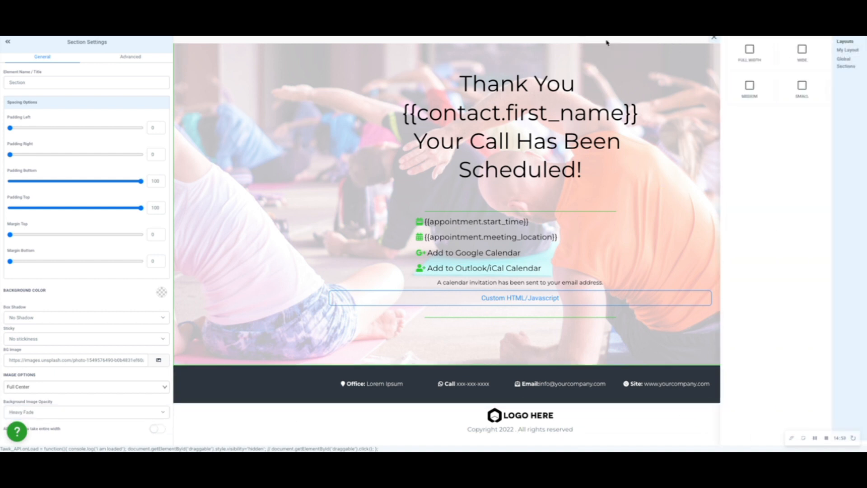
pyautogui.click(841, 66)
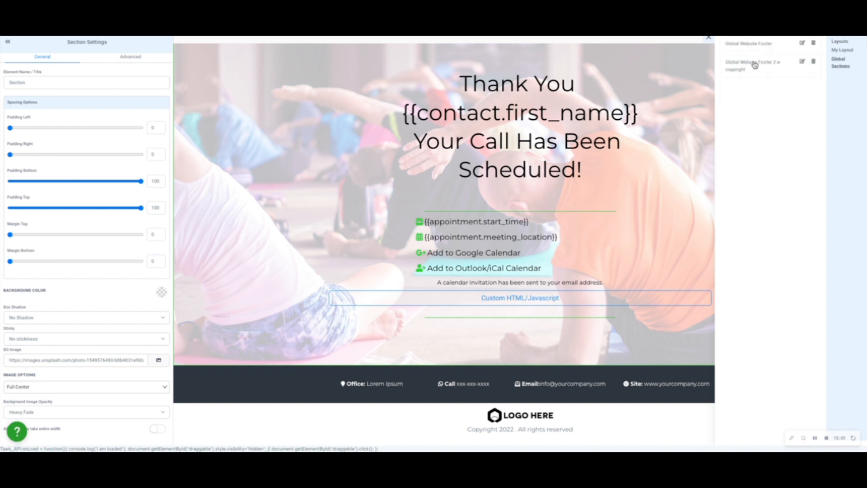
pyautogui.click(758, 46)
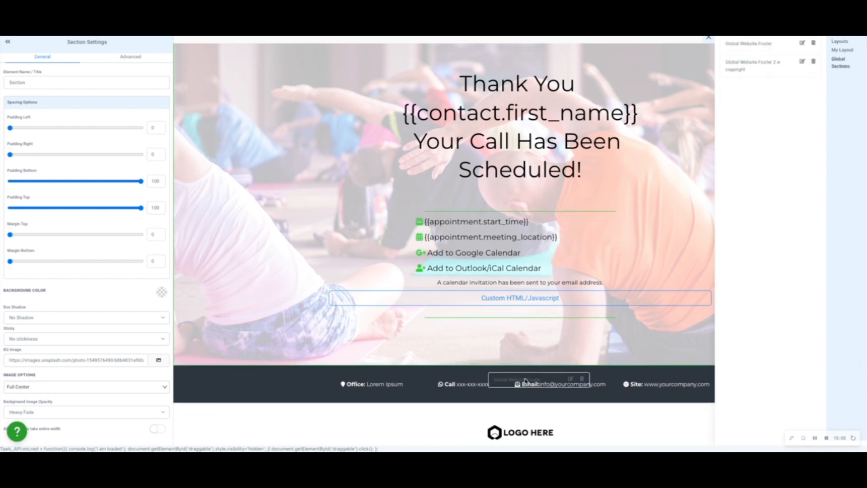
# Insert the global section "Global Website Footer 2 w copyright" below the Global Website Footer.
pyautogui.click(621, 29)
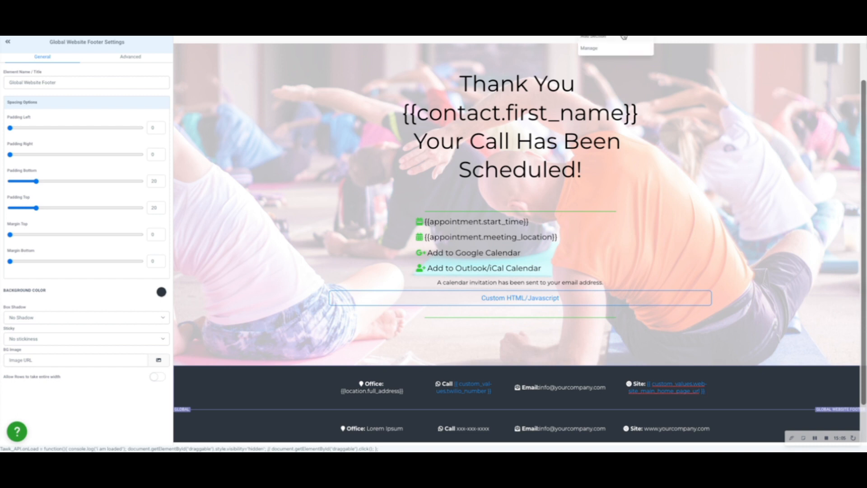
pyautogui.click(623, 39)
pyautogui.click(848, 63)
pyautogui.moveTo(747, 64); pyautogui.dragTo(546, 417)
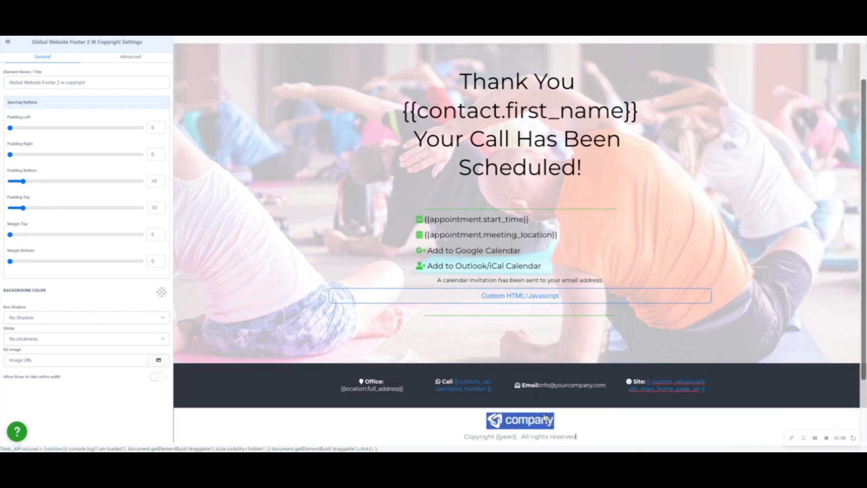
# Delete the old contact-details footer and the old "LOGO HERE" copyright section beneath the new global footers.
pyautogui.scroll(-2, 763, 385)
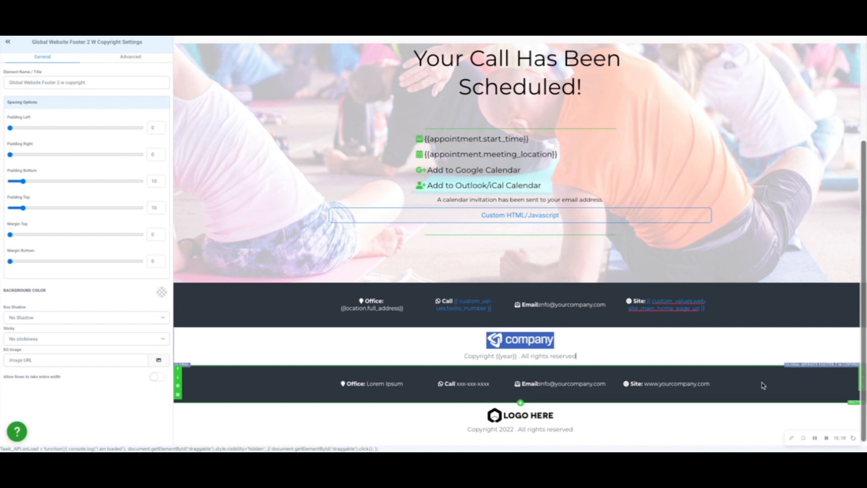
pyautogui.click(861, 391)
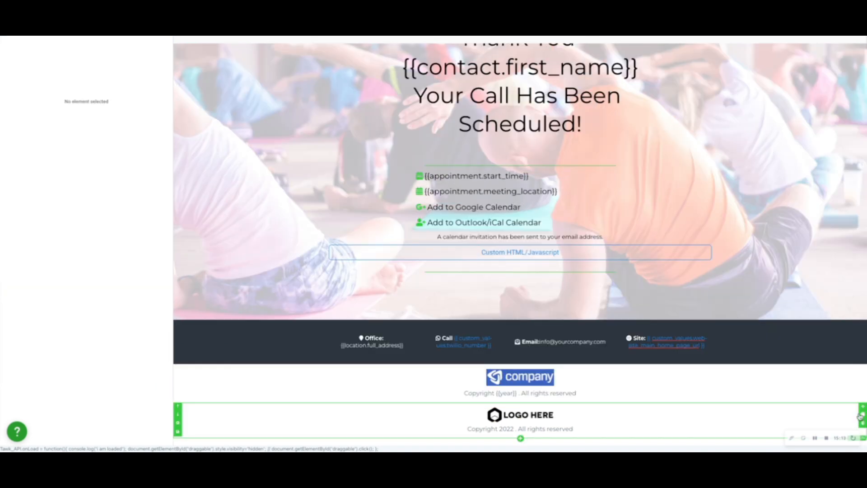
pyautogui.click(863, 423)
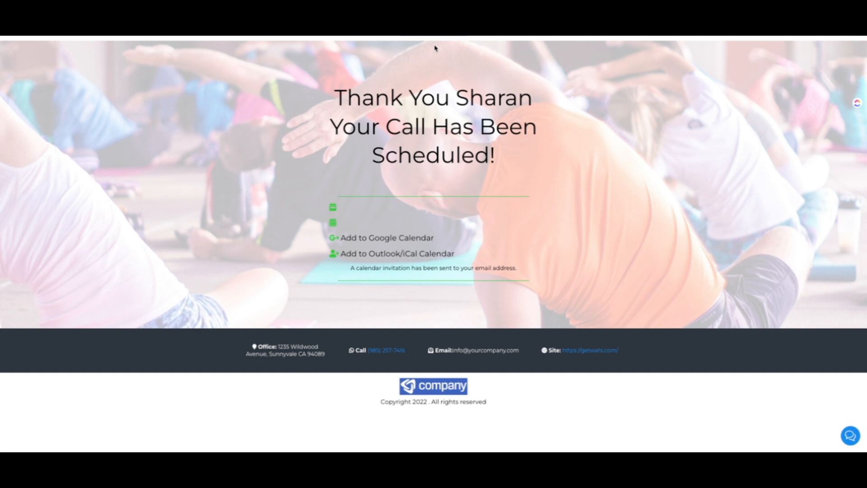
# Review the preview of the calendar thank-you page and return to the website's page list.
pyautogui.scroll(1, 436, 49)
pyautogui.scroll(-1, 200, 81)
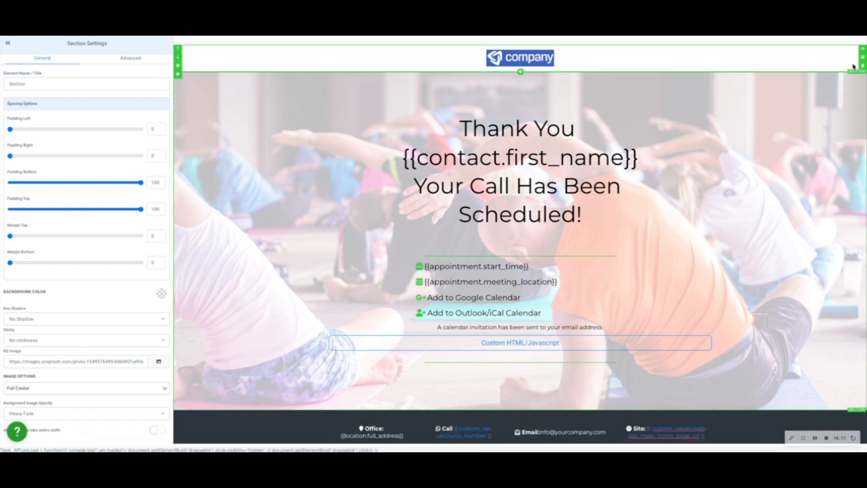
pyautogui.click(836, 37)
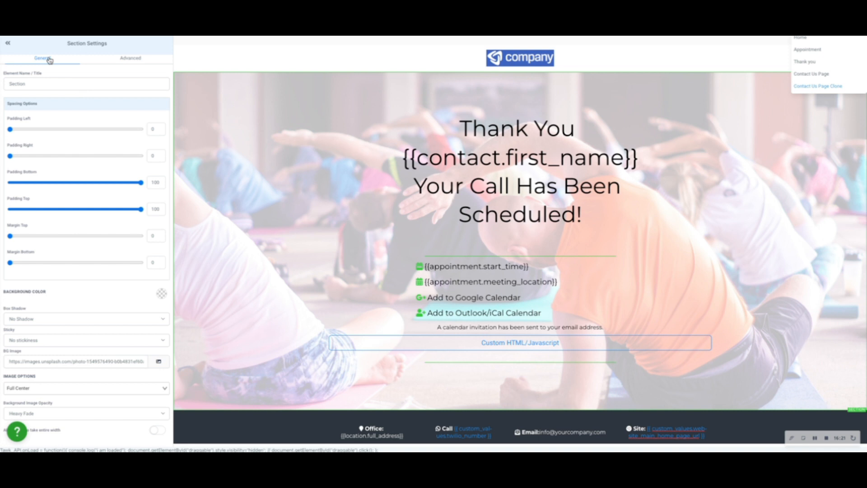
pyautogui.click(45, 37)
pyautogui.click(45, 37)
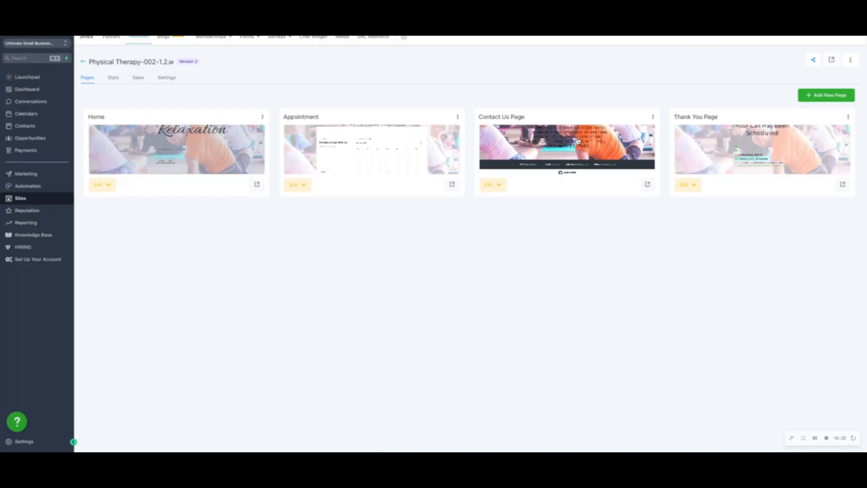
# Check the page settings of the Contact Us Page and the Thank You Page.
pyautogui.click(653, 116)
pyautogui.click(621, 136)
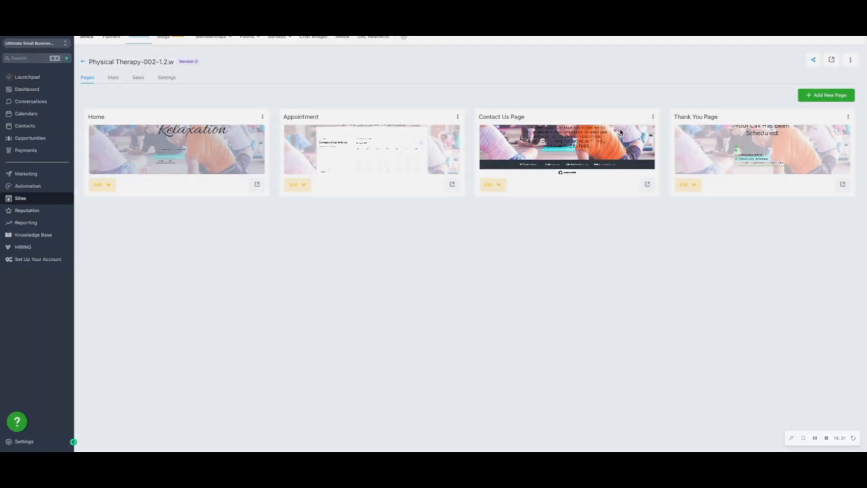
pyautogui.click(471, 162)
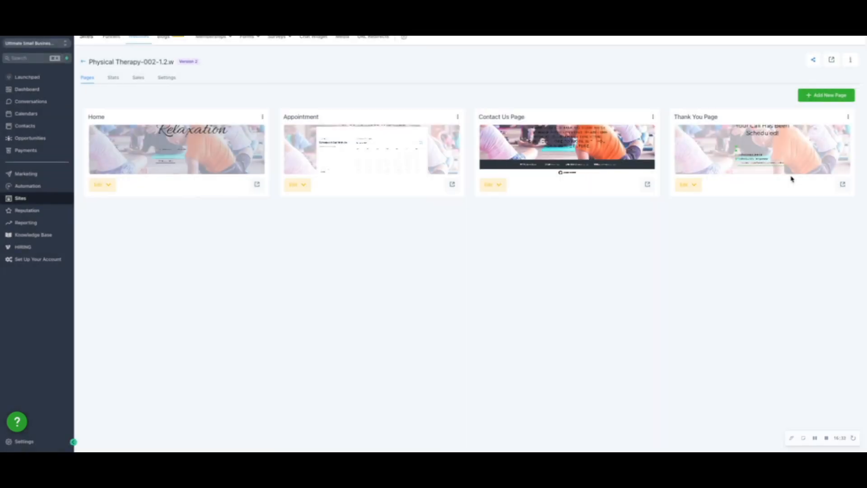
pyautogui.click(848, 116)
pyautogui.click(822, 130)
pyautogui.click(472, 162)
# Set the website's domain to smb.getmycrmsupport.com and save the website settings.
pyautogui.click(166, 79)
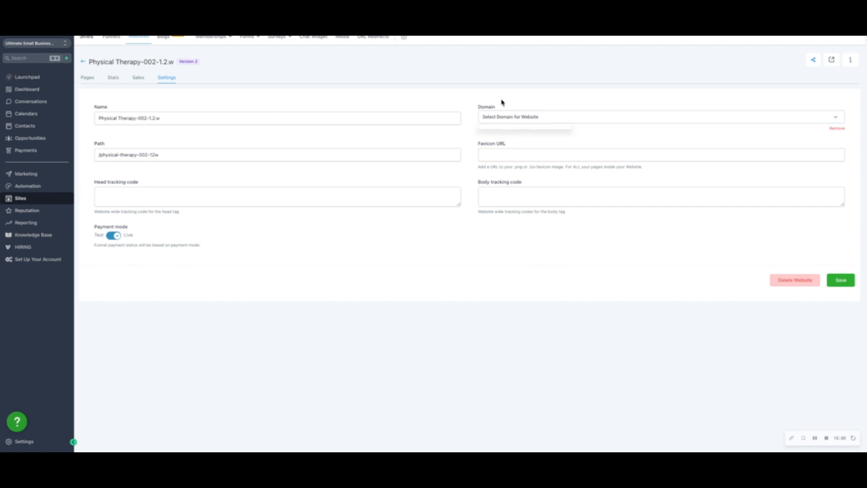
pyautogui.click(519, 119)
pyautogui.click(519, 131)
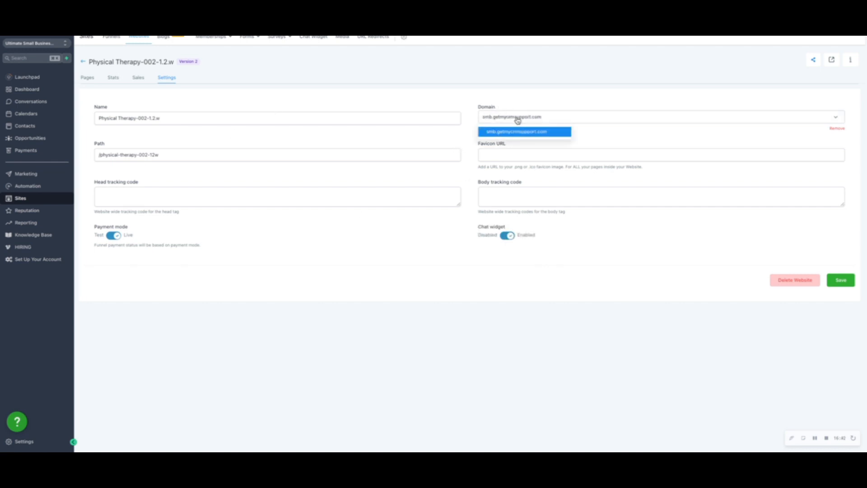
pyautogui.click(840, 280)
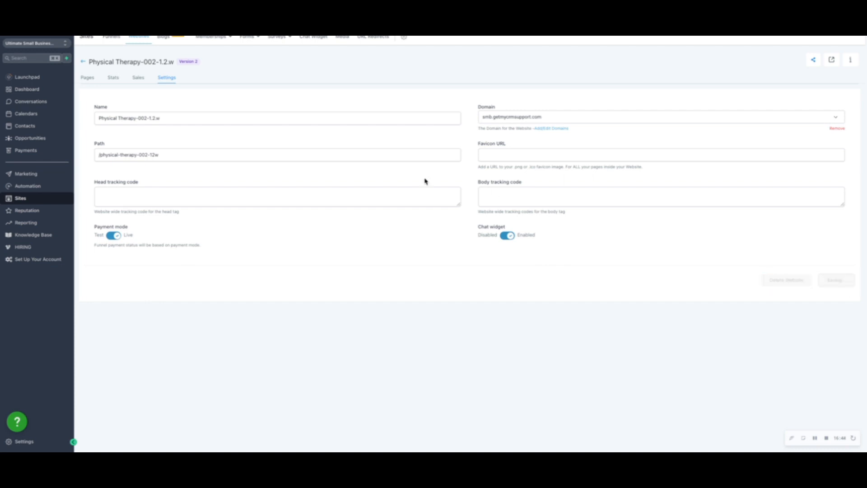
# Open the live versions of the Appointment, Contact Us and Thank You pages from the page list.
pyautogui.click(87, 77)
pyautogui.click(458, 117)
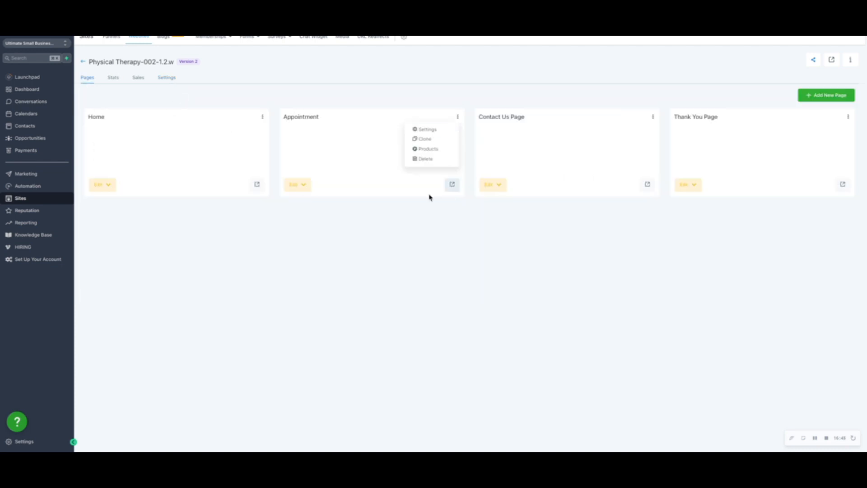
pyautogui.click(648, 186)
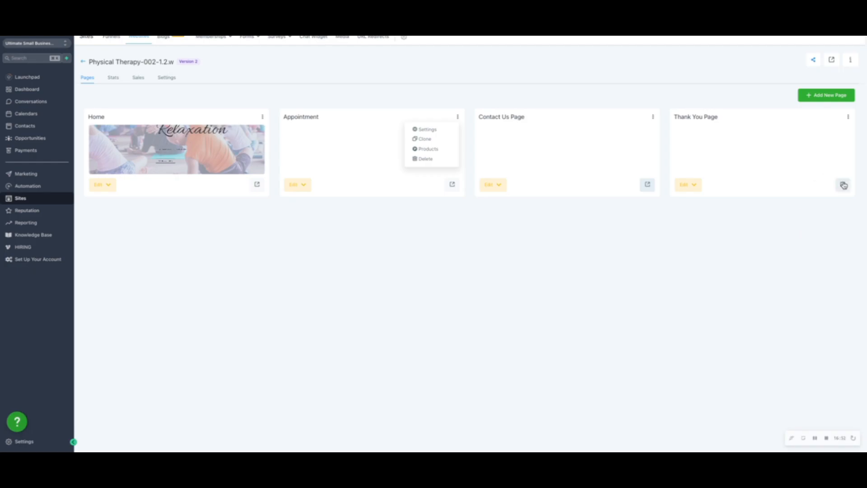
pyautogui.click(843, 184)
# Open the Home page for editing and bring up the header navigation menu's item settings.
pyautogui.click(99, 185)
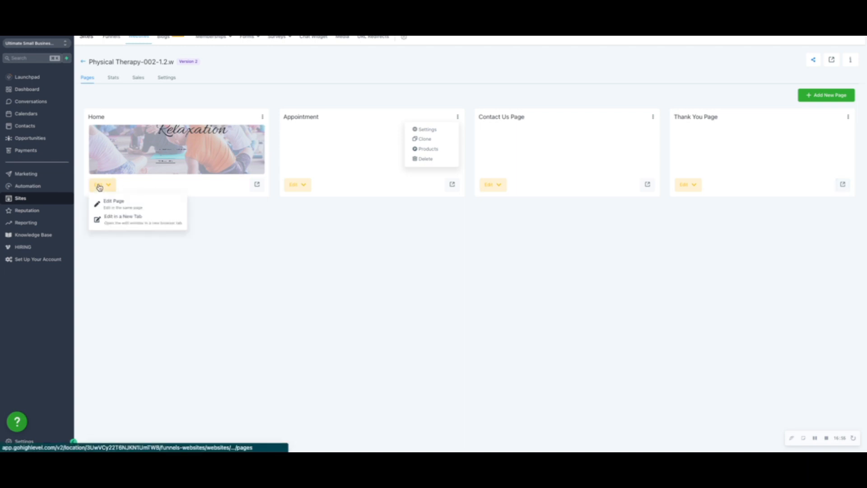
pyautogui.click(112, 205)
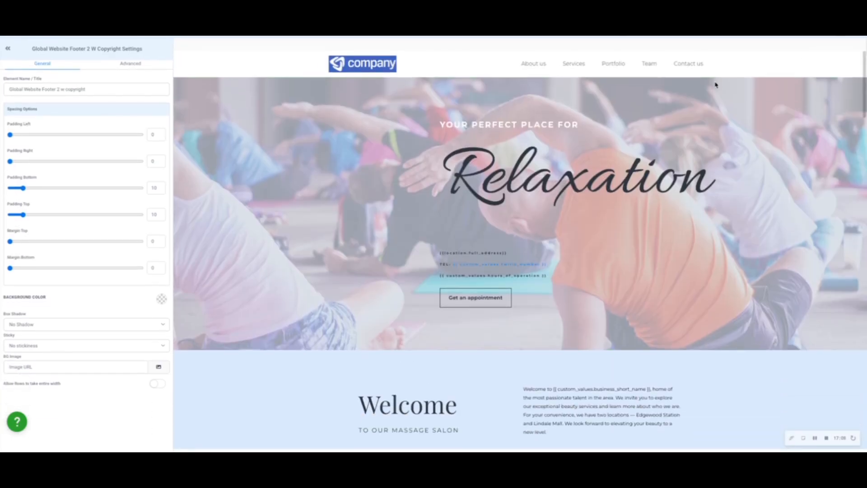
pyautogui.click(689, 67)
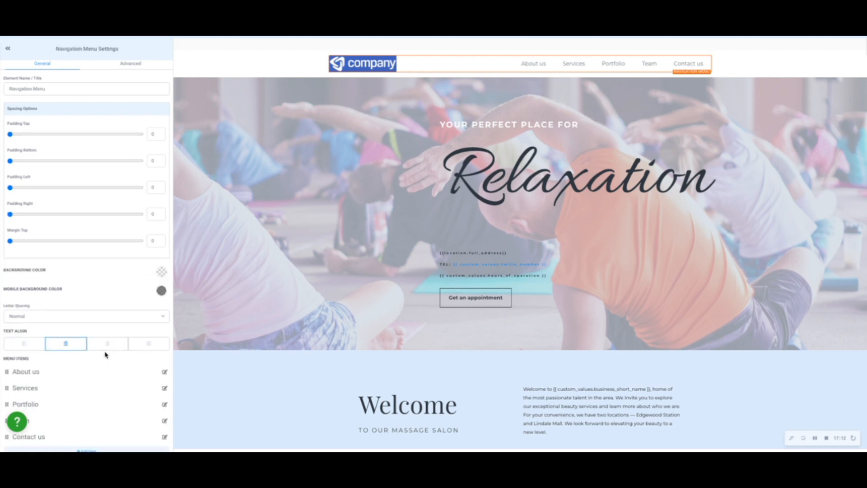
pyautogui.scroll(-10, 107, 352)
pyautogui.scroll(10, 146, 232)
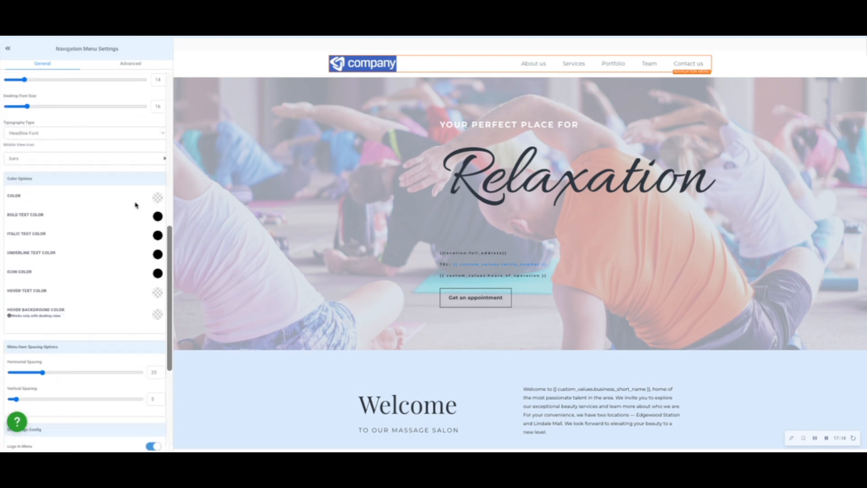
# Link the "Contact us" menu item to the Contact Us Page using the Go to Page option.
pyautogui.click(164, 342)
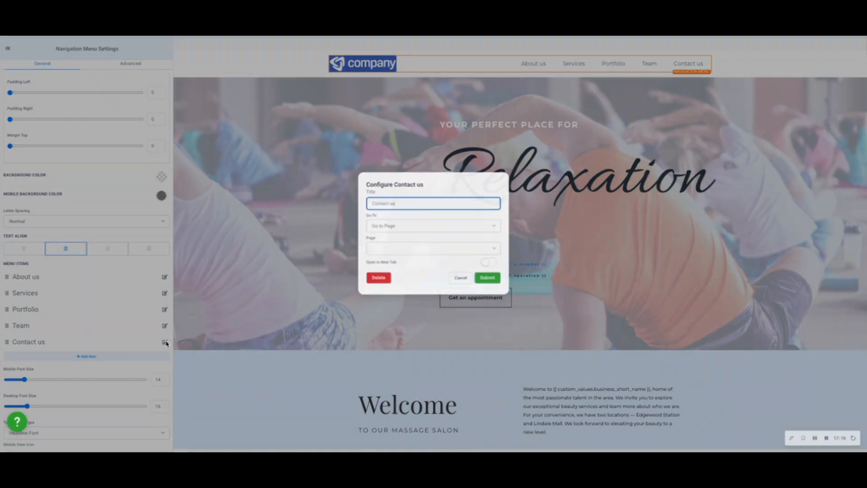
pyautogui.click(402, 226)
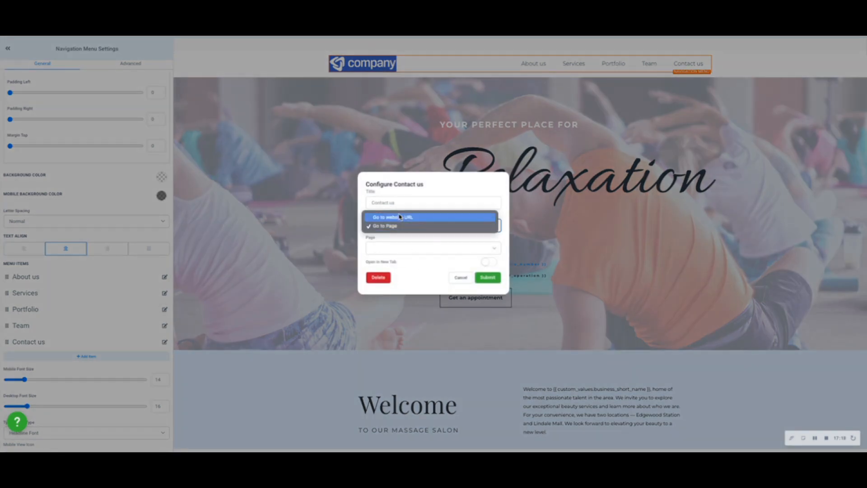
pyautogui.click(400, 218)
pyautogui.click(412, 231)
pyautogui.click(406, 233)
pyautogui.click(408, 251)
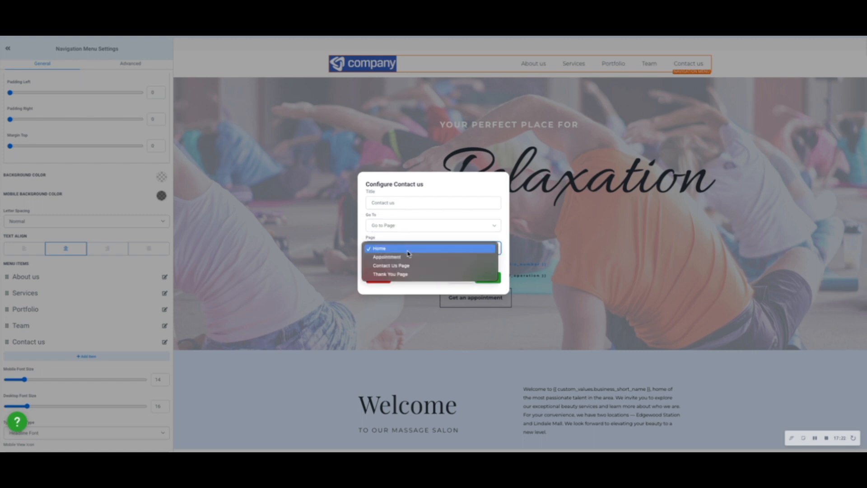
pyautogui.click(407, 266)
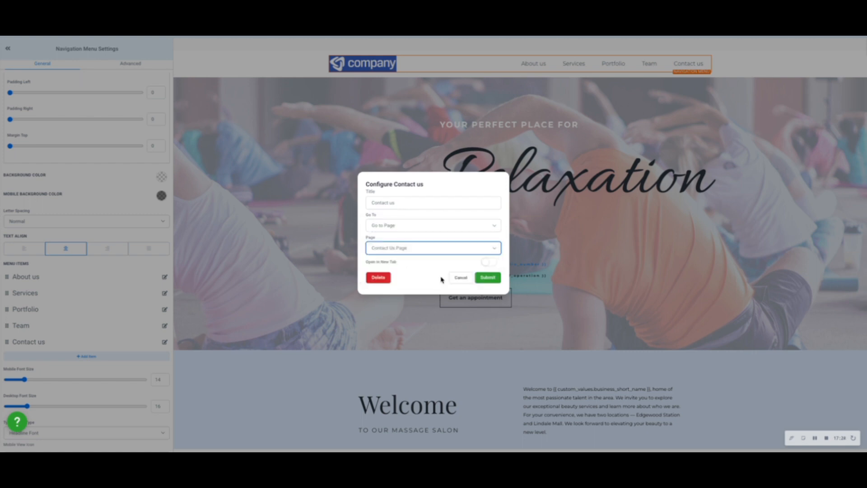
pyautogui.click(488, 278)
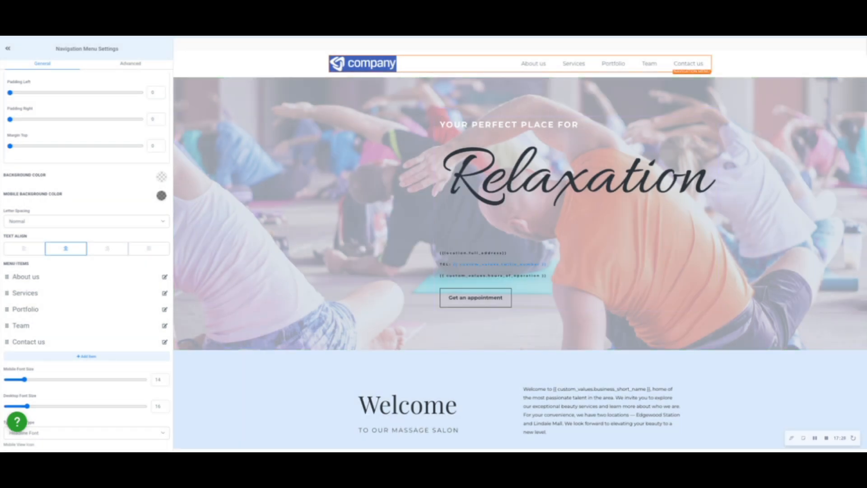
# Leave the Home page and open the Appointment page for editing.
pyautogui.click(725, 43)
pyautogui.click(859, 35)
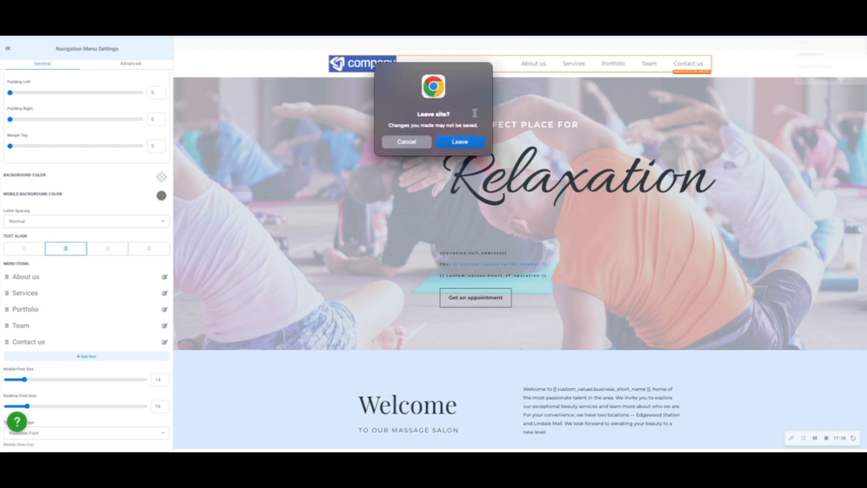
pyautogui.click(460, 142)
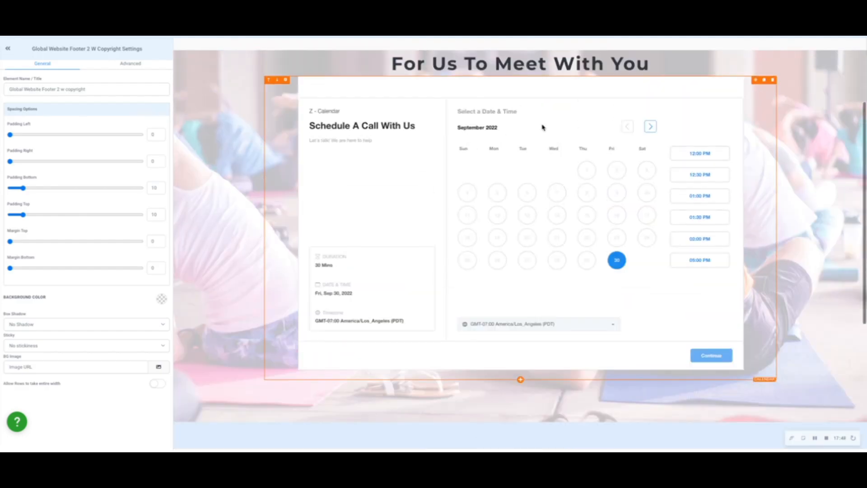
pyautogui.click(517, 192)
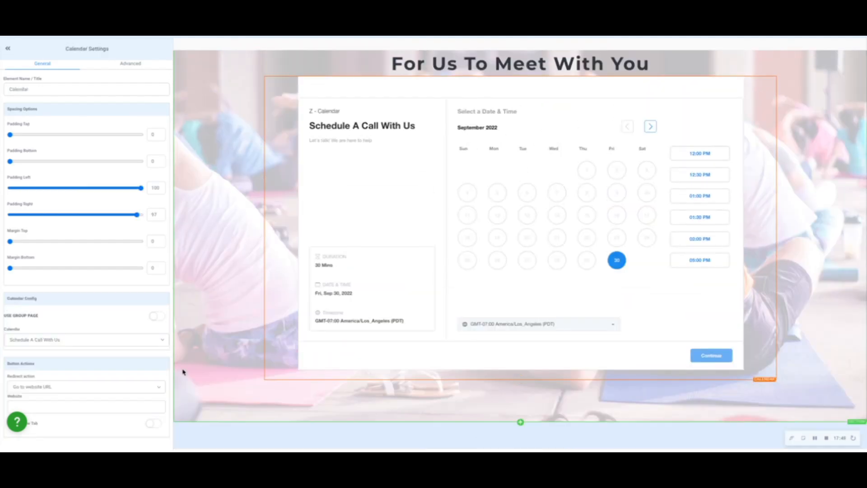
pyautogui.click(56, 403)
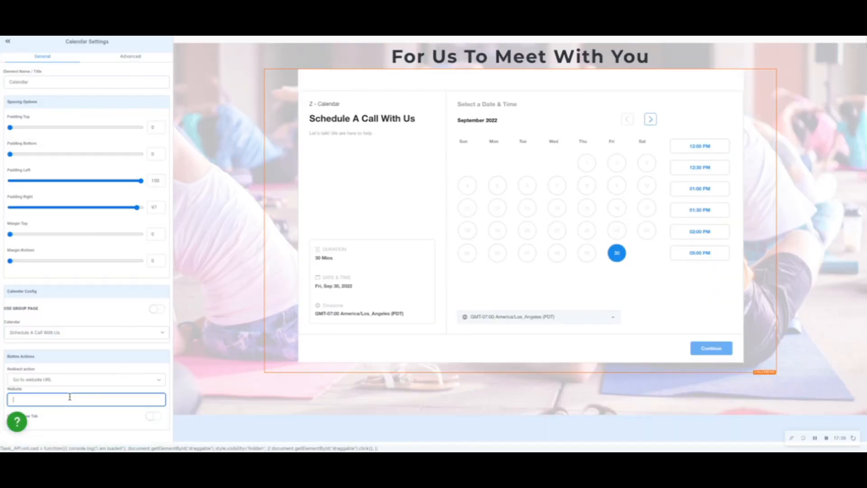
pyautogui.write('https://smb.getmycrmsupport.com/thank-you')
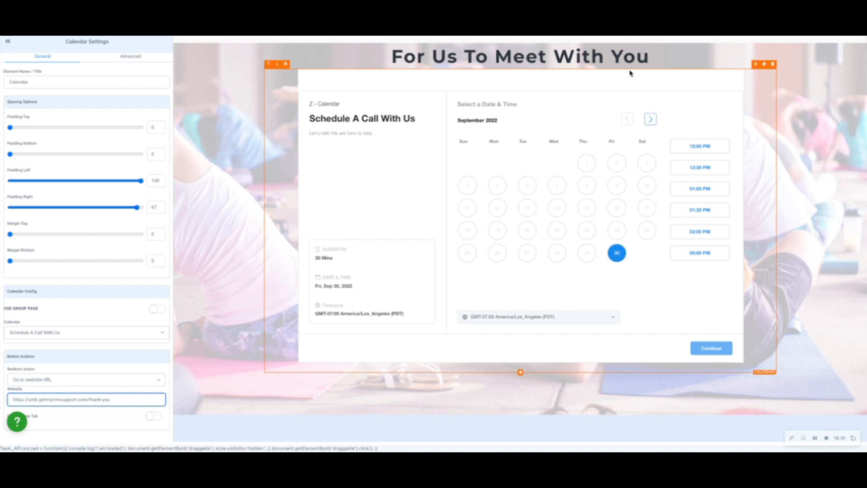
pyautogui.click(724, 37)
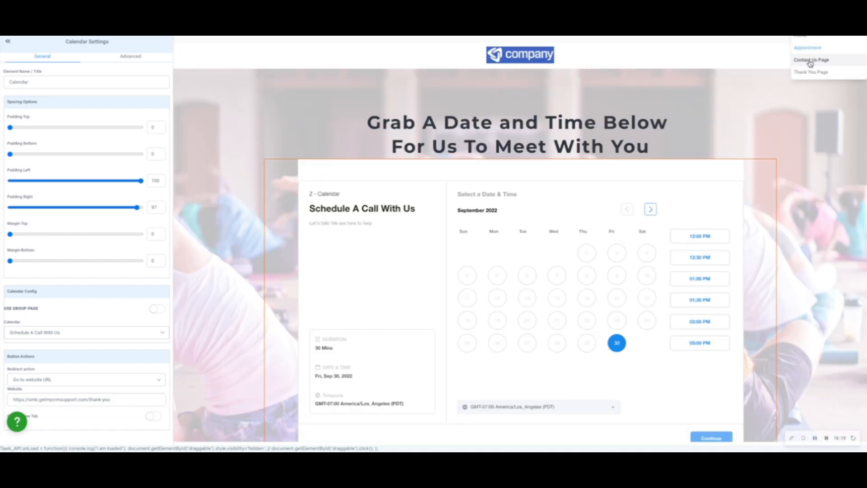
# Switch to the Contact Us Page and delete the purchase thank-you paragraph below the headline.
pyautogui.click(811, 62)
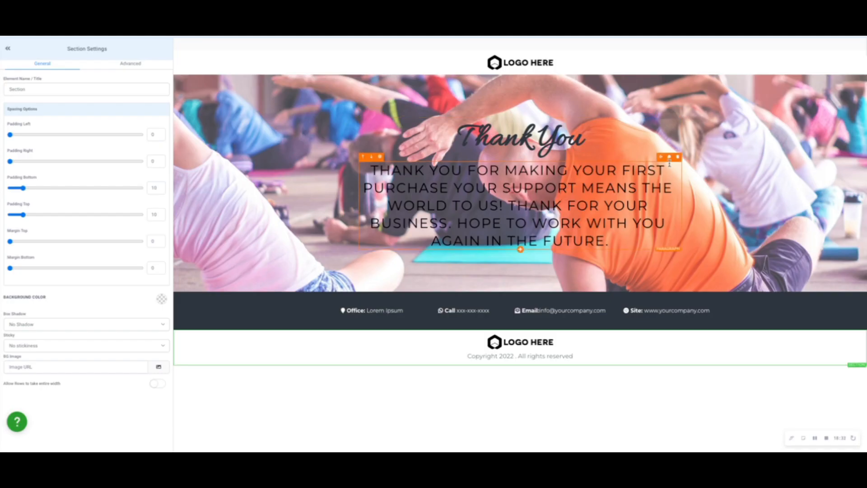
pyautogui.click(678, 157)
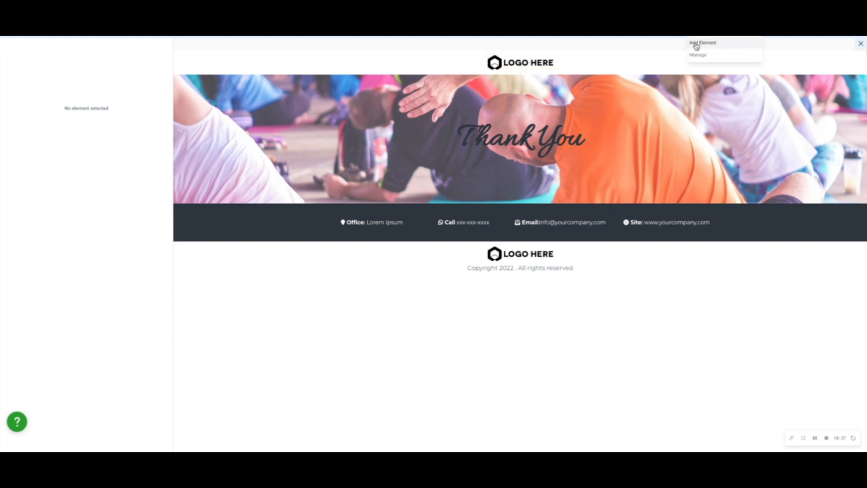
pyautogui.click(697, 45)
pyautogui.click(761, 55)
pyautogui.write('form')
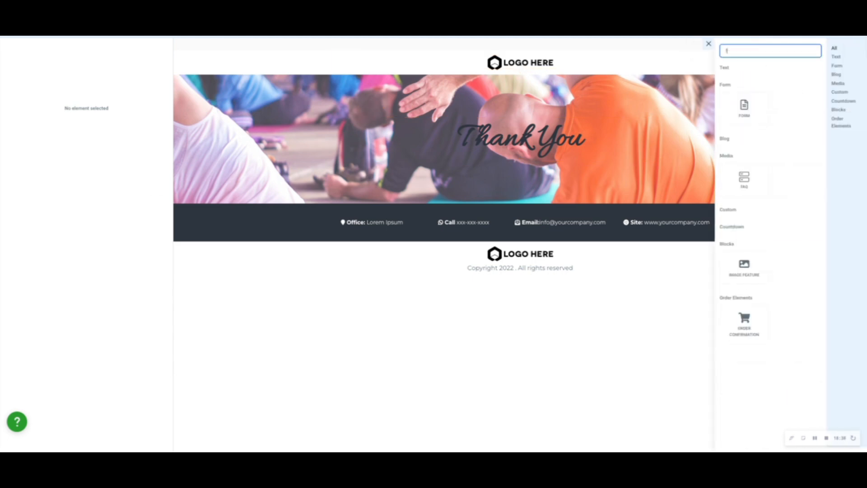
pyautogui.click(756, 120)
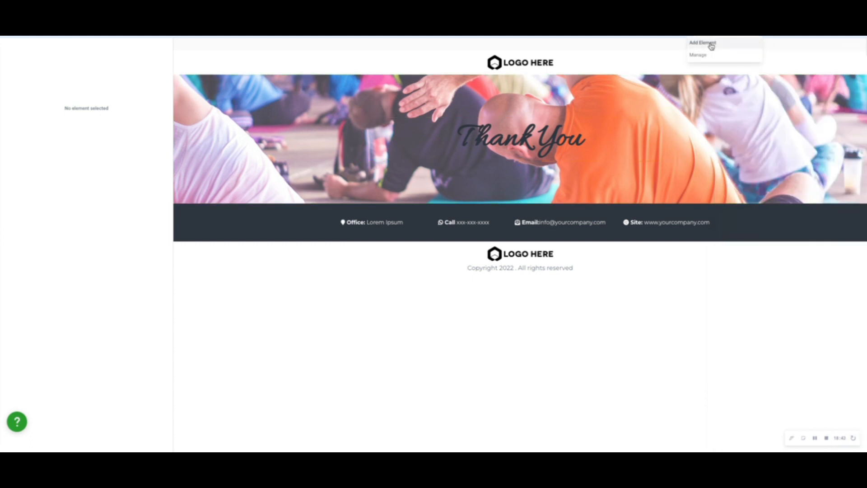
# Add a form element below the headline and assign it the form "Z-003-4. Contact Us Form (on the website)".
pyautogui.click(712, 44)
pyautogui.click(762, 47)
pyautogui.write('forn')
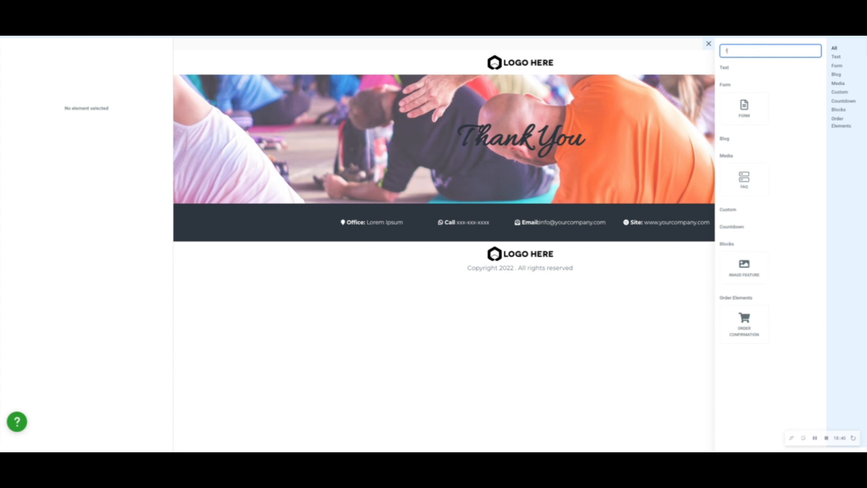
pyautogui.moveTo(743, 110); pyautogui.dragTo(578, 173)
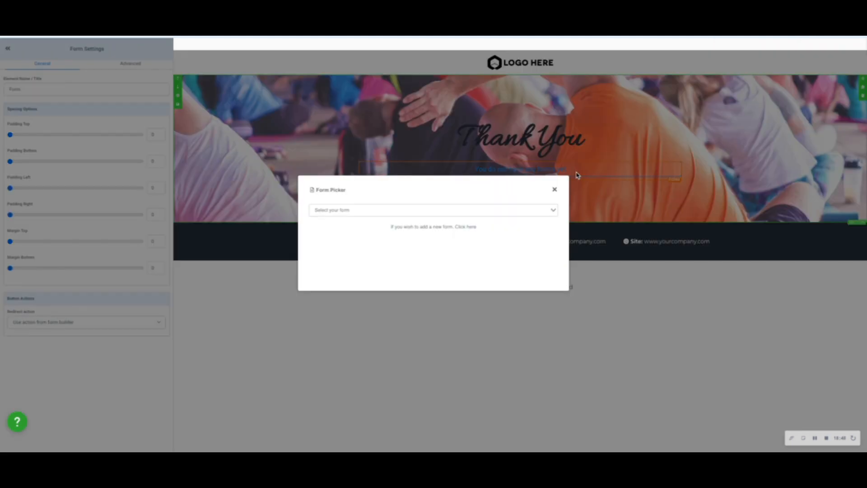
pyautogui.click(467, 212)
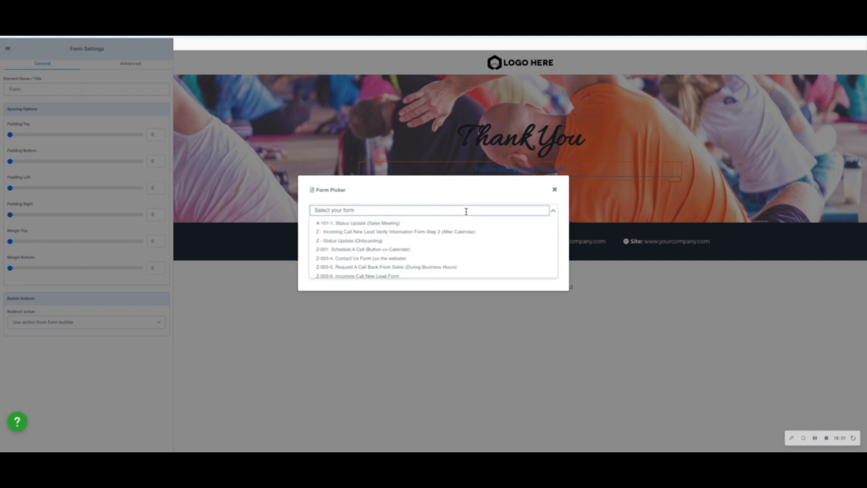
pyautogui.write('con')
pyautogui.press('Return')
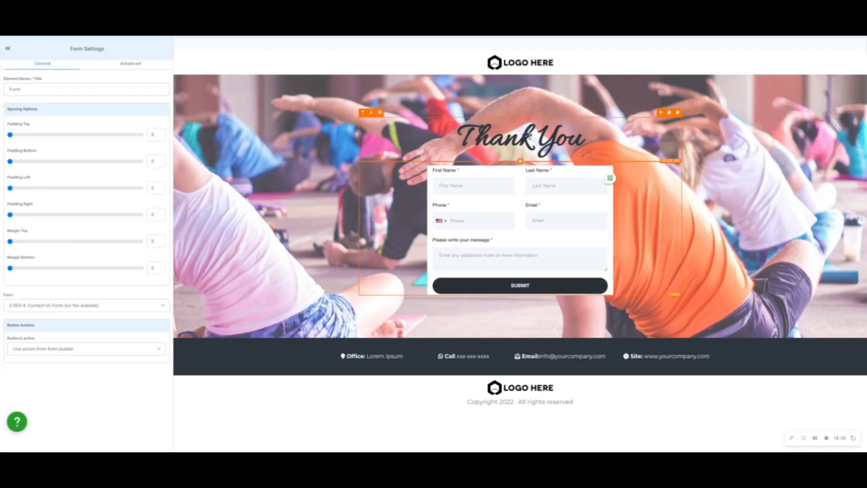
# Set the background image opacity of the section holding the form to Heavy Fade.
pyautogui.click(251, 123)
pyautogui.scroll(-1, 103, 378)
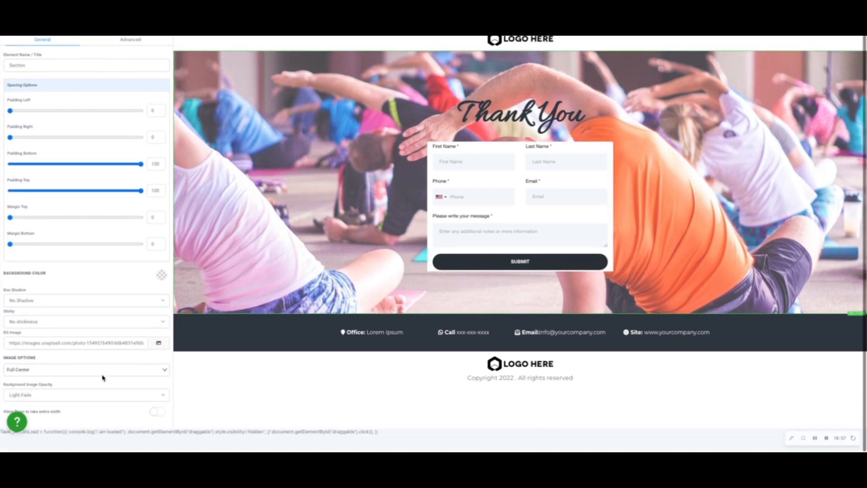
pyautogui.scroll(1, 103, 378)
pyautogui.click(62, 411)
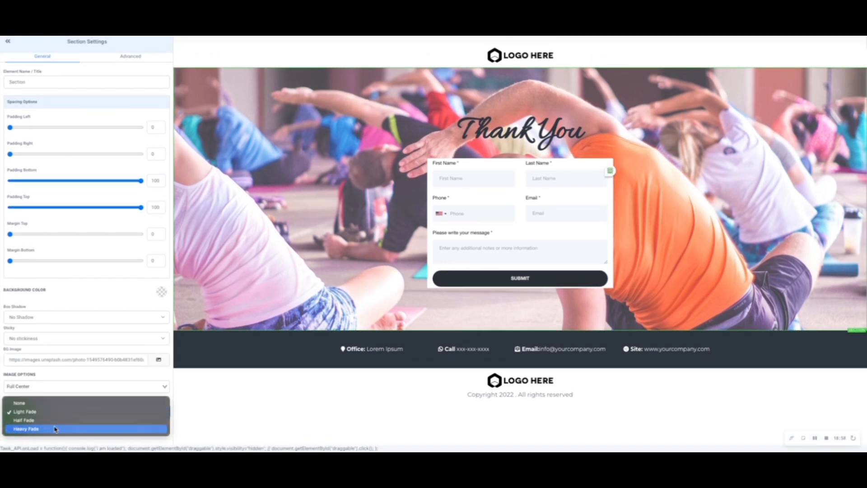
pyautogui.click(55, 429)
# Replace the "Thank You" headline with "Let's Get In Touch" and dismiss the SEO meta data without filling it in.
pyautogui.click(509, 128)
pyautogui.tripleClick(510, 128)
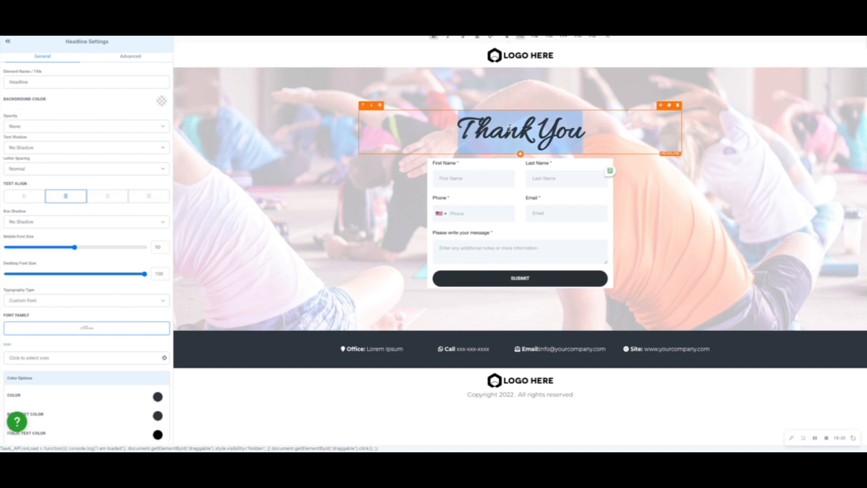
pyautogui.write('Let')
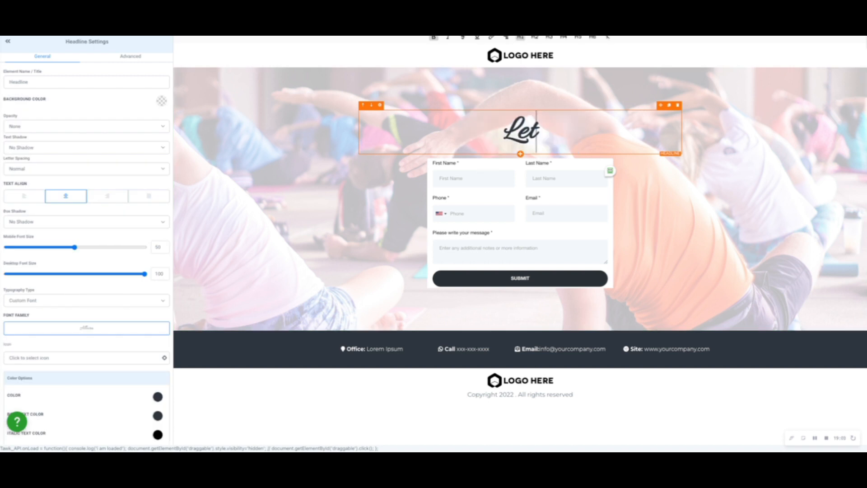
pyautogui.write("'s Get In Touch")
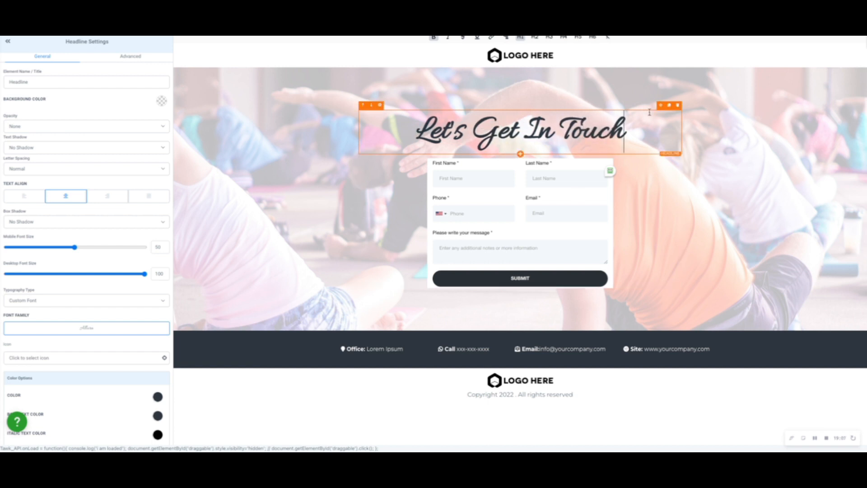
pyautogui.click(838, 37)
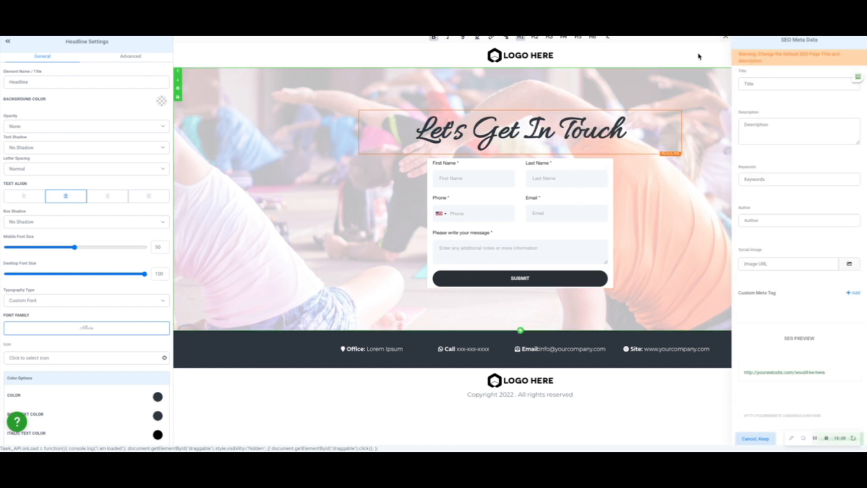
pyautogui.click(725, 36)
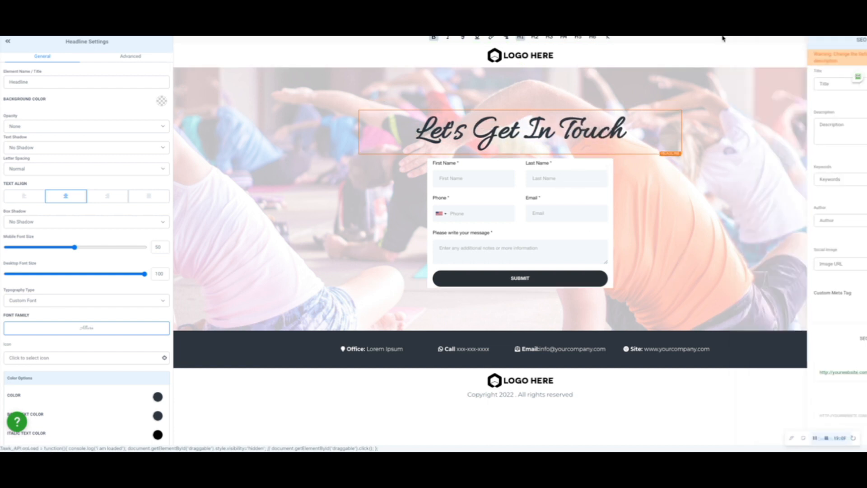
# Try the "Go to website URL" redirect action on the contact form, then restore "Use action from form builder".
pyautogui.click(588, 212)
pyautogui.click(86, 346)
pyautogui.click(84, 351)
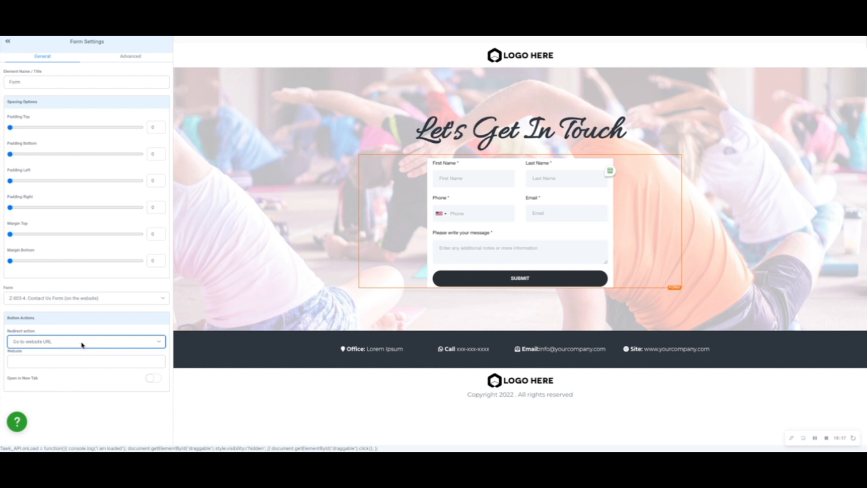
pyautogui.click(81, 346)
pyautogui.click(75, 338)
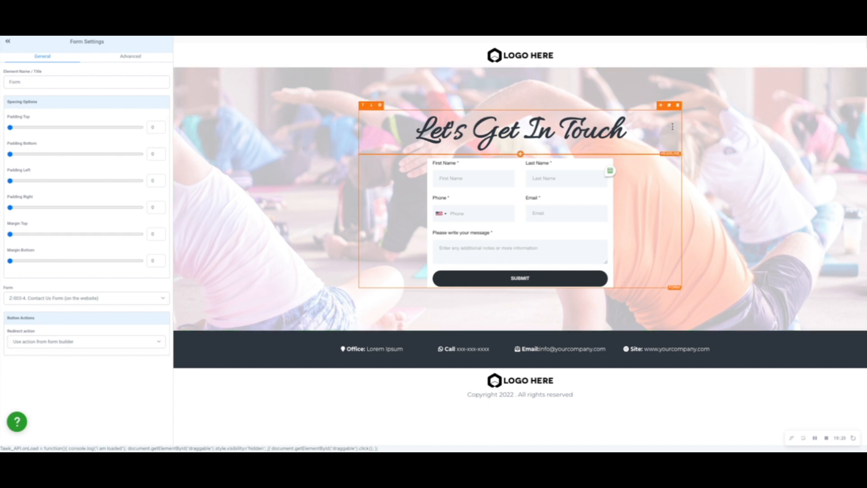
# Replace the header logo's image address with the custom value {{custom_values.logo}}.
pyautogui.click(565, 56)
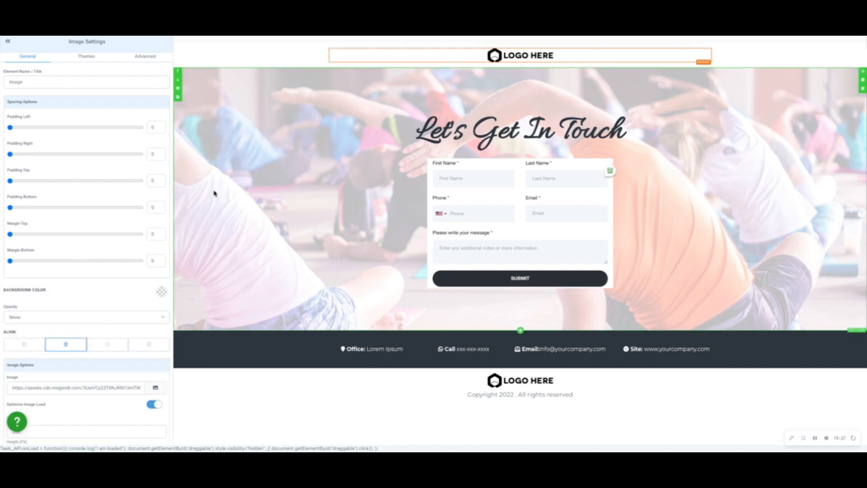
pyautogui.click(80, 387)
pyautogui.hotkey('ctrl', 'a')
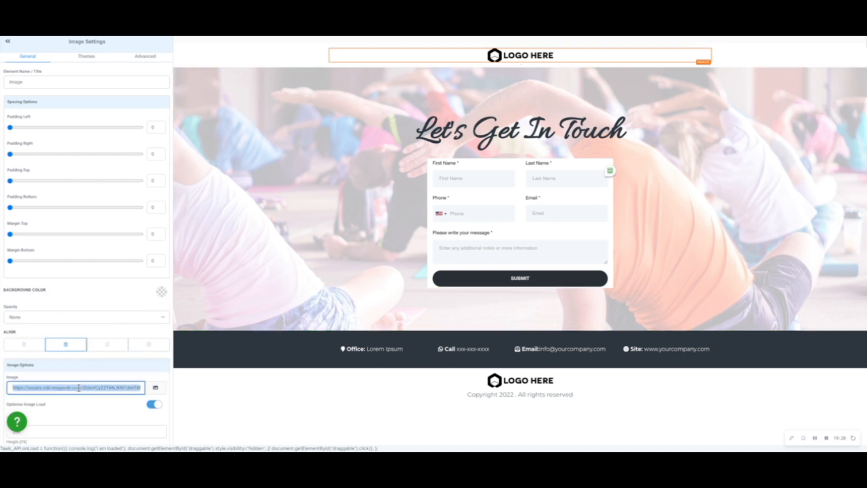
pyautogui.press('BackSpace')
pyautogui.write('htt')
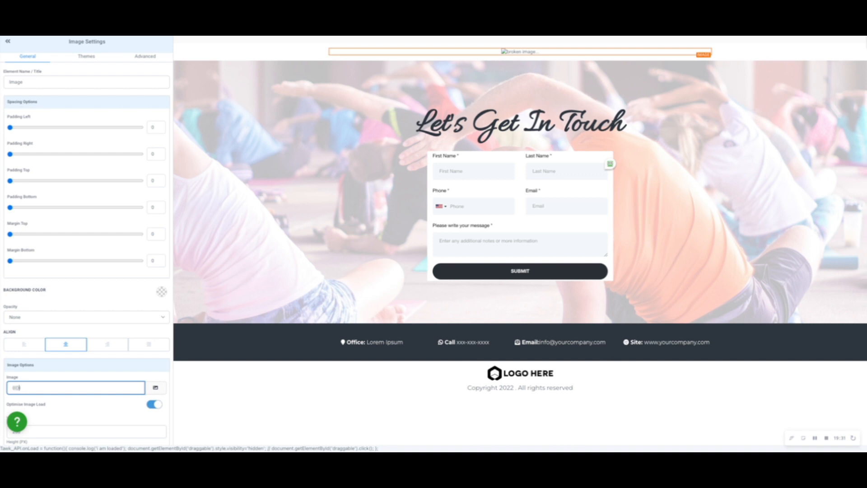
pyautogui.press('BackSpace')
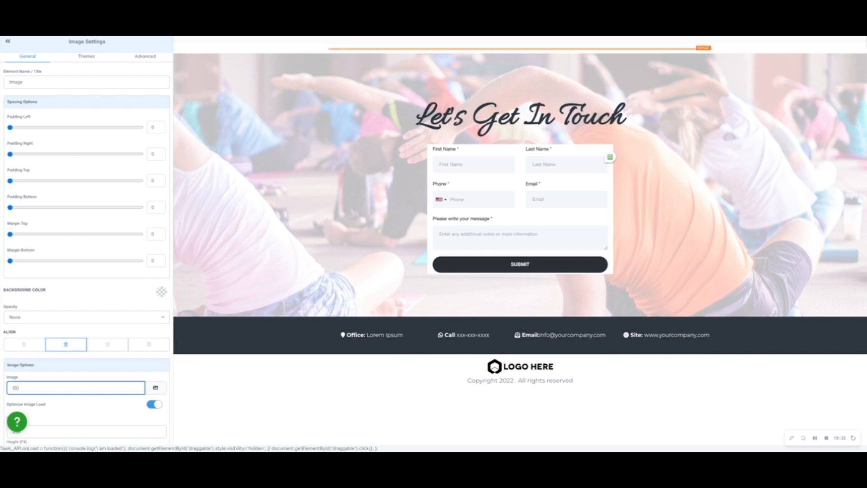
pyautogui.write('custom_values')
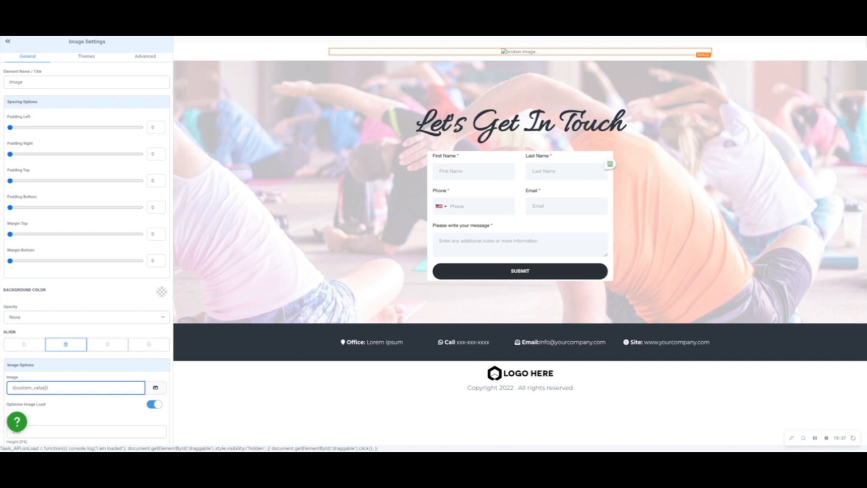
pyautogui.write('.logo')
pyautogui.click(90, 406)
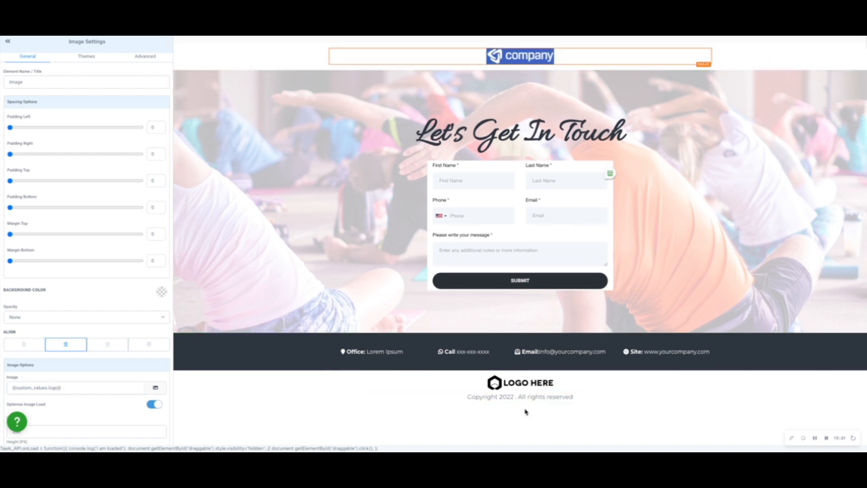
# Delete the two old footer sections and place the Global Website Footer section below the contact form section.
pyautogui.click(862, 354)
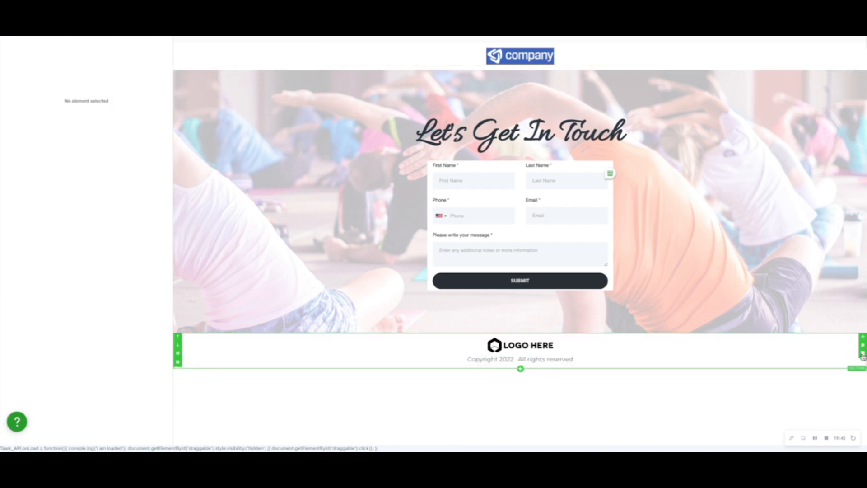
pyautogui.click(862, 354)
pyautogui.moveTo(596, 37)
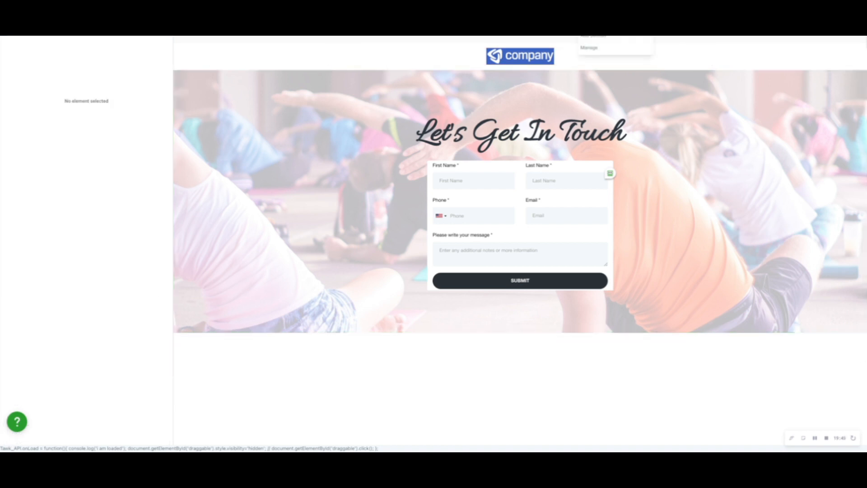
pyautogui.click(613, 39)
pyautogui.click(842, 62)
pyautogui.moveTo(751, 41); pyautogui.dragTo(571, 423)
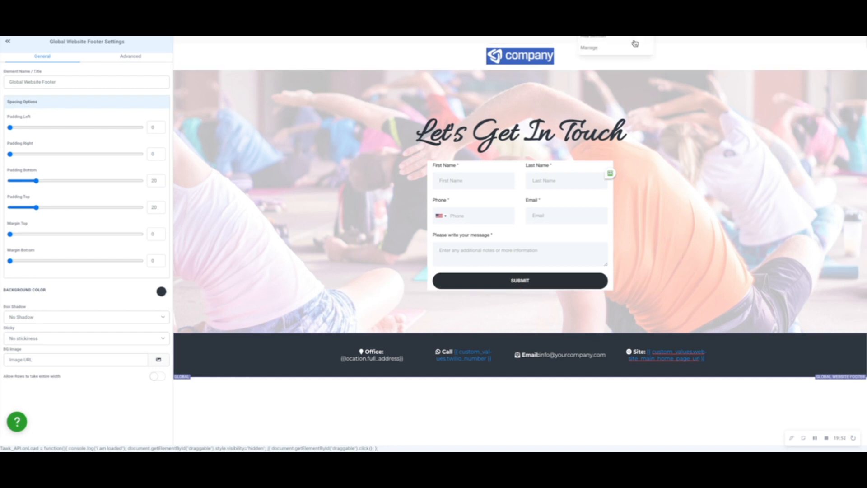
# Add the "Global Website Footer 2 w copyright" section beneath the contact details footer.
pyautogui.click(614, 39)
pyautogui.click(841, 63)
pyautogui.moveTo(746, 64); pyautogui.dragTo(607, 409)
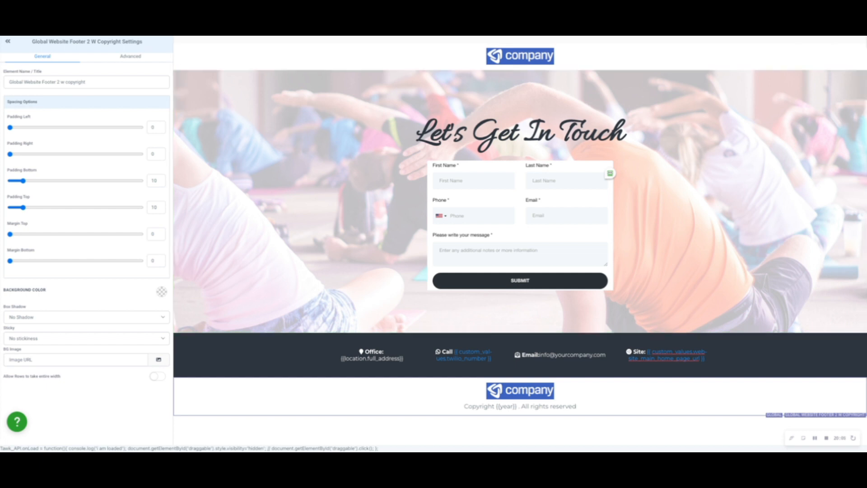
pyautogui.scroll(-2, 532, 158)
pyautogui.scroll(2, 532, 159)
pyautogui.scroll(-2, 531, 159)
pyautogui.scroll(1, 531, 159)
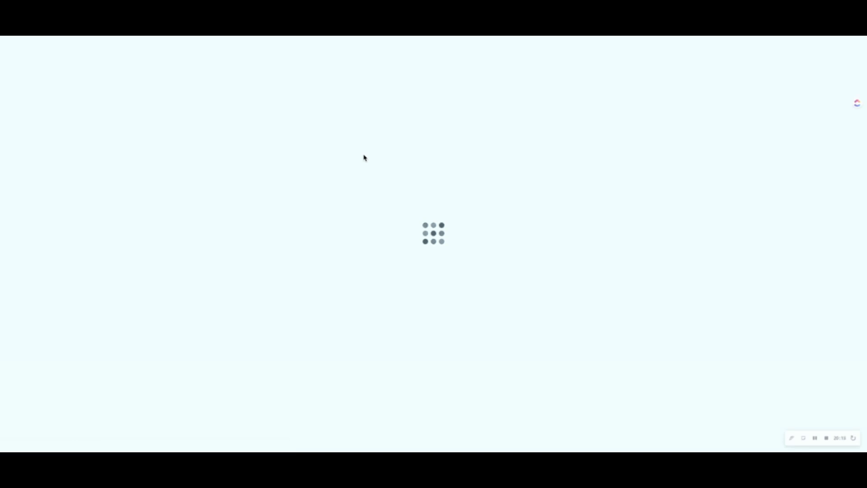
# Open "Z-003-4. Contact Us Form (on the website)" in the form builder and bring up its options.
pyautogui.moveTo(248, 38)
pyautogui.click(237, 52)
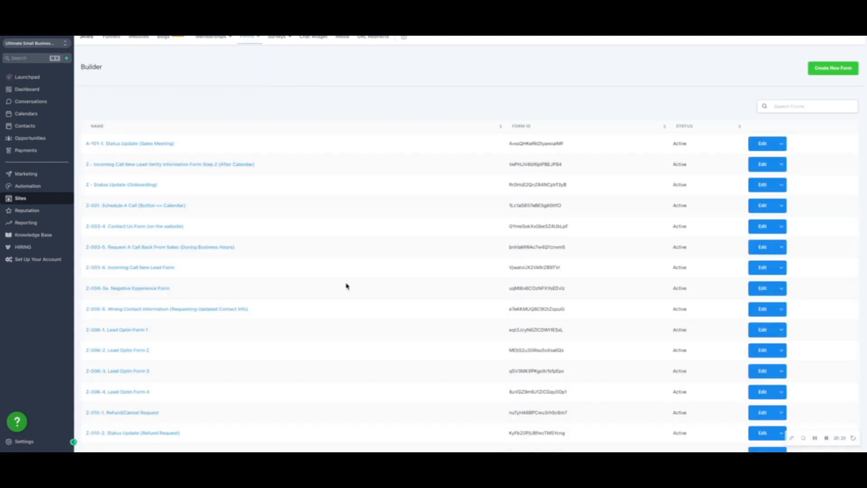
pyautogui.click(129, 228)
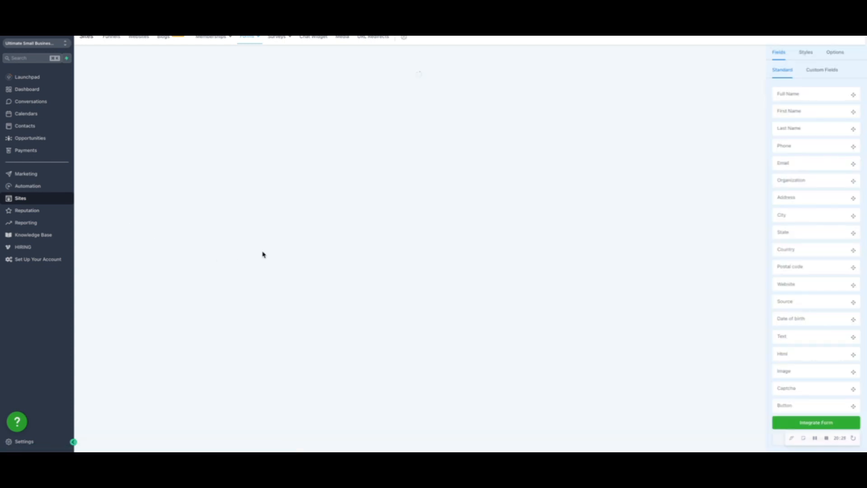
pyautogui.click(837, 53)
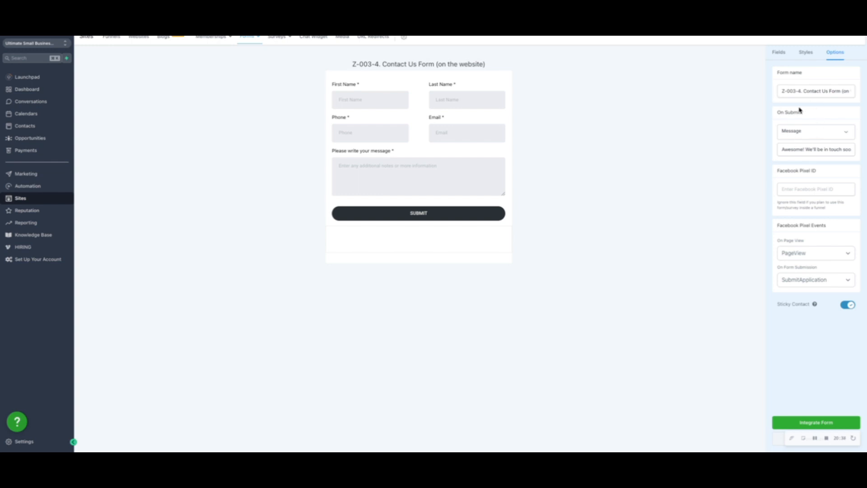
# Append "Please check your email" to the contact form's on-submit message and save the form.
pyautogui.click(797, 145)
pyautogui.press('End')
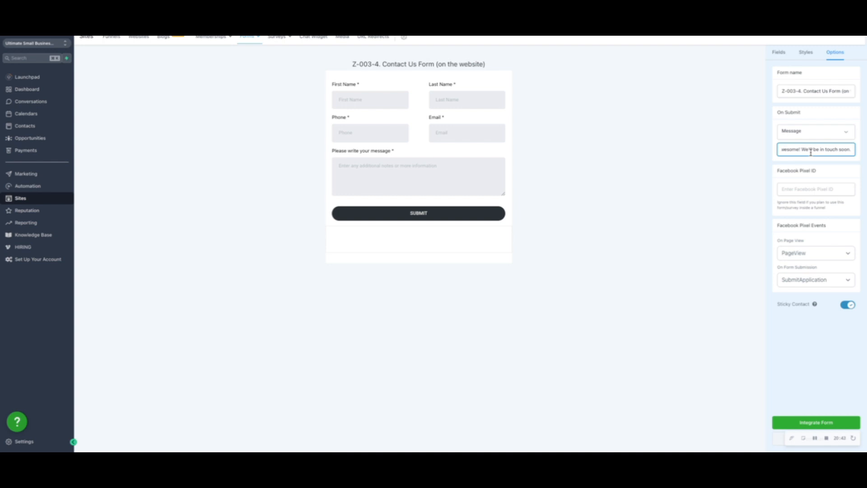
pyautogui.press('Home')
pyautogui.press('End')
pyautogui.write('Please check your email')
pyautogui.click(778, 445)
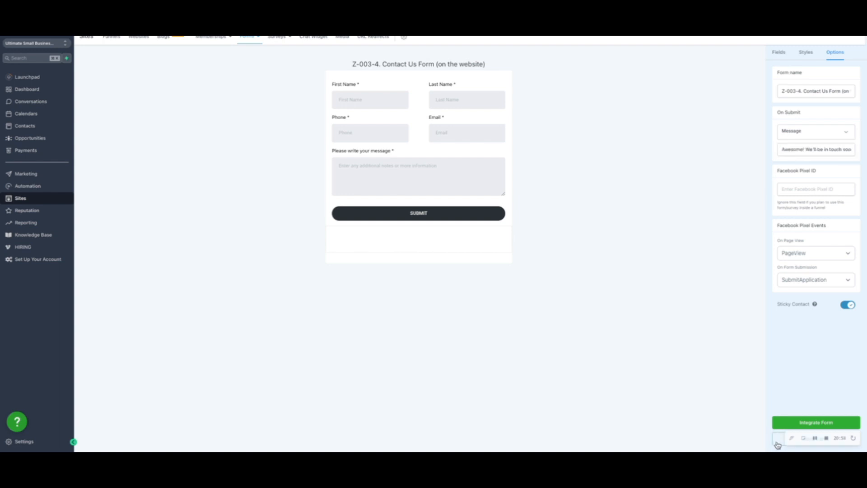
# Open the Physical Therapy-002-1.2.w website and view its live Home page.
pyautogui.click(140, 38)
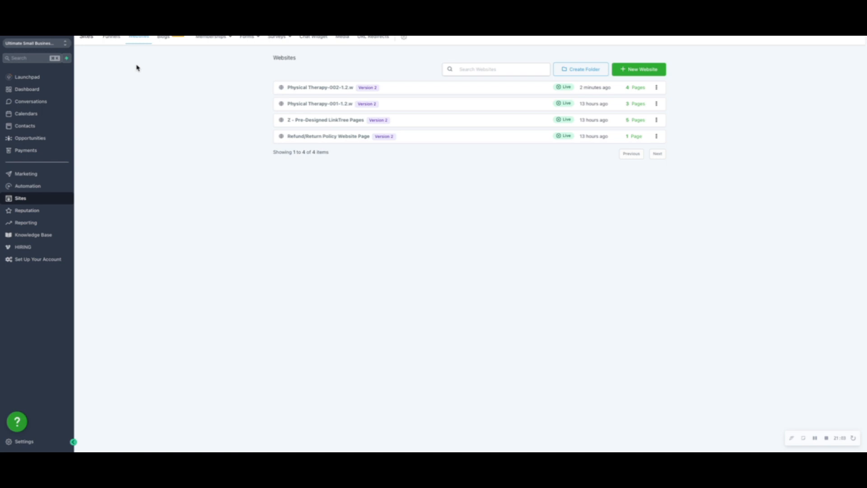
pyautogui.click(339, 87)
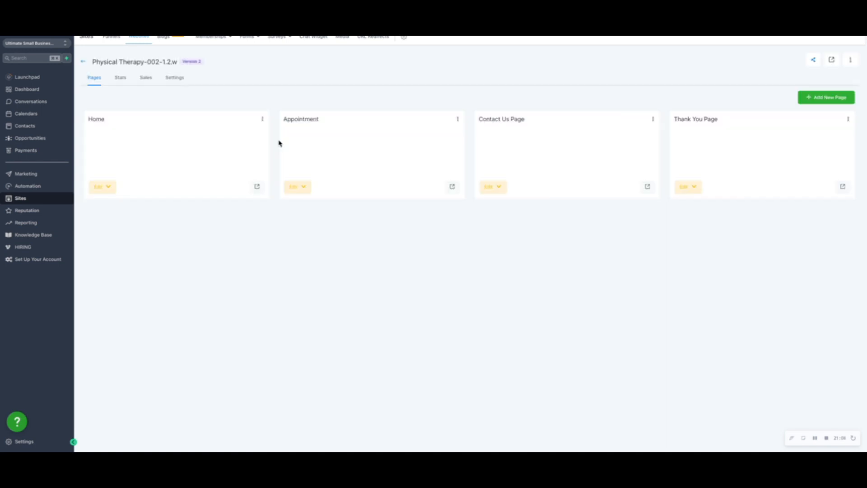
pyautogui.click(257, 187)
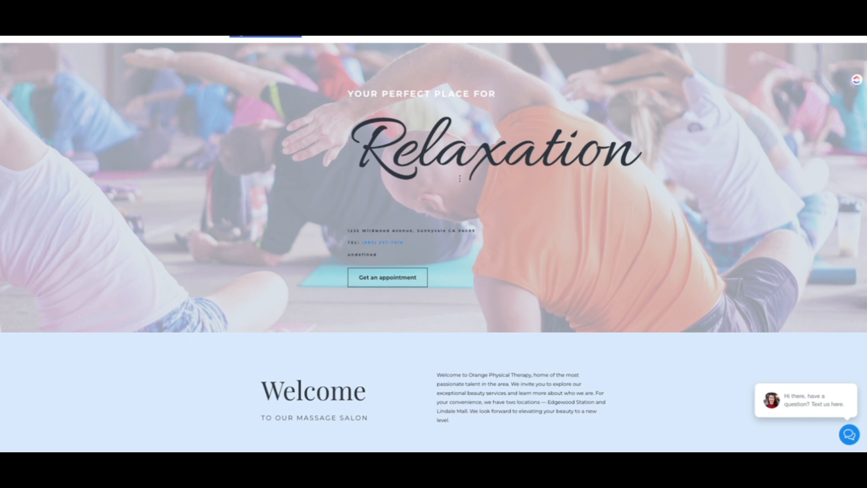
# Test the Services, Portfolio and Team links in the live Home page's header navigation.
pyautogui.scroll(-7, 460, 39)
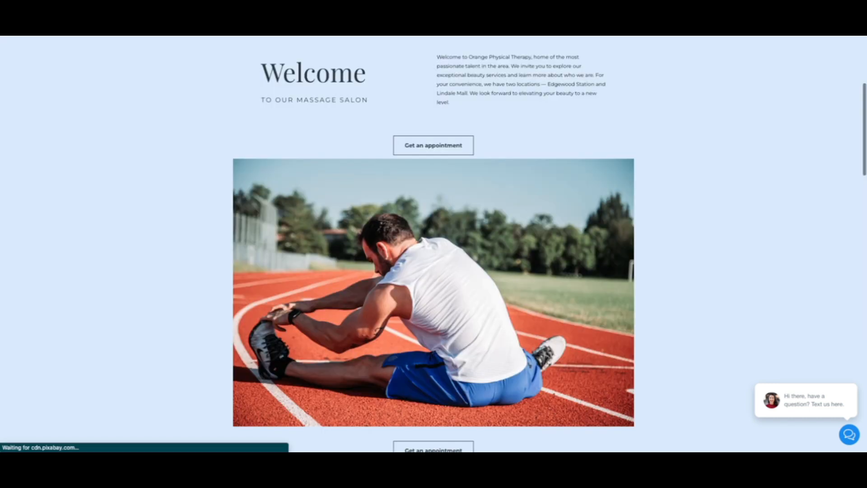
pyautogui.scroll(7, 471, 37)
pyautogui.click(486, 38)
pyautogui.scroll(20, 488, 40)
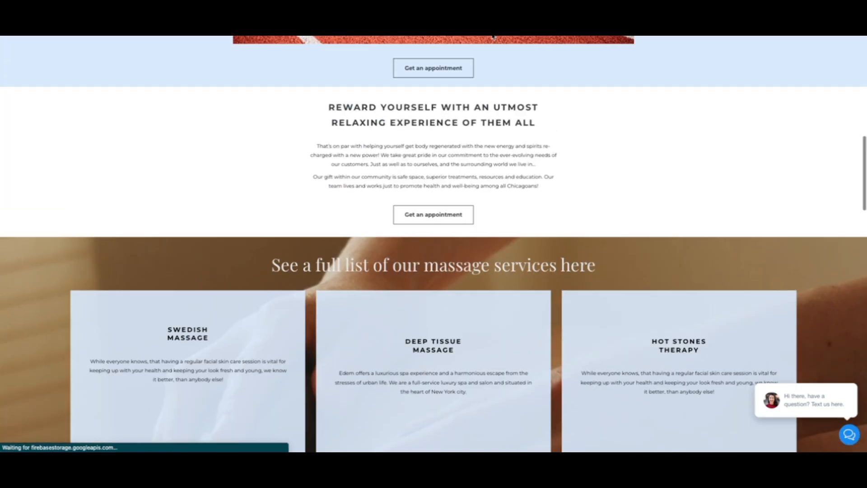
pyautogui.click(525, 47)
pyautogui.scroll(15, 526, 54)
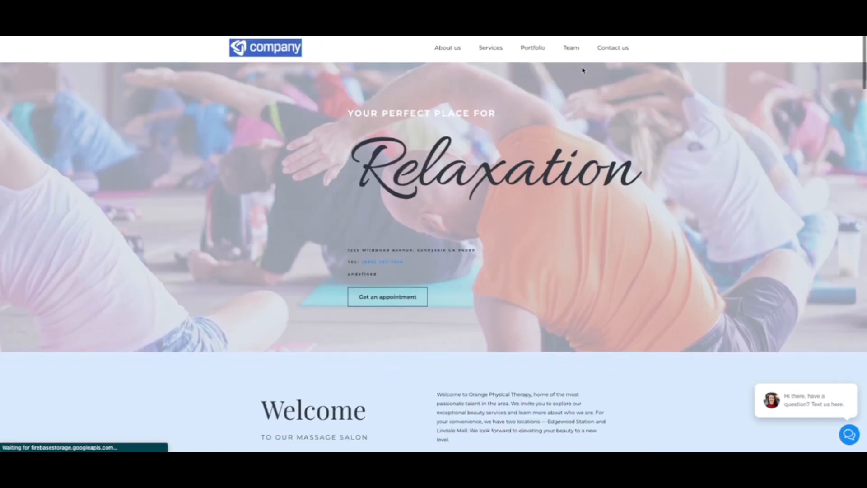
pyautogui.click(575, 35)
pyautogui.scroll(15, 564, 83)
pyautogui.scroll(-1, 587, 55)
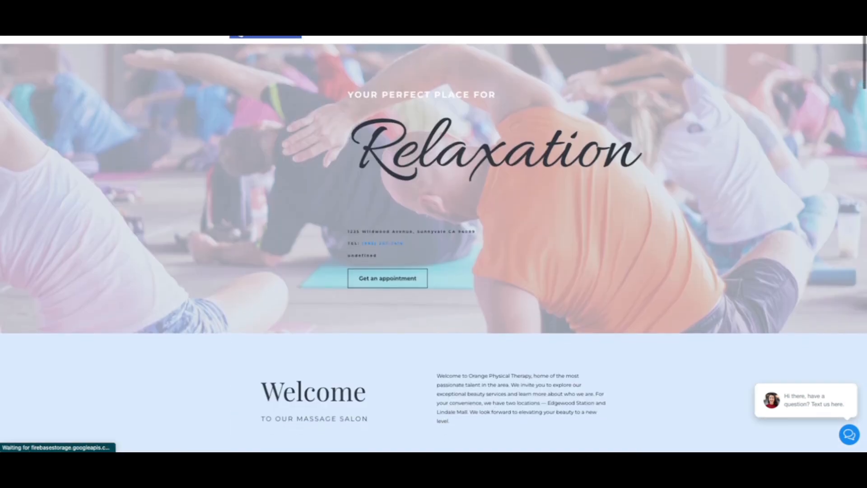
# Follow the header's Contact us link and fill in the contact form's first and last name.
pyautogui.click(619, 35)
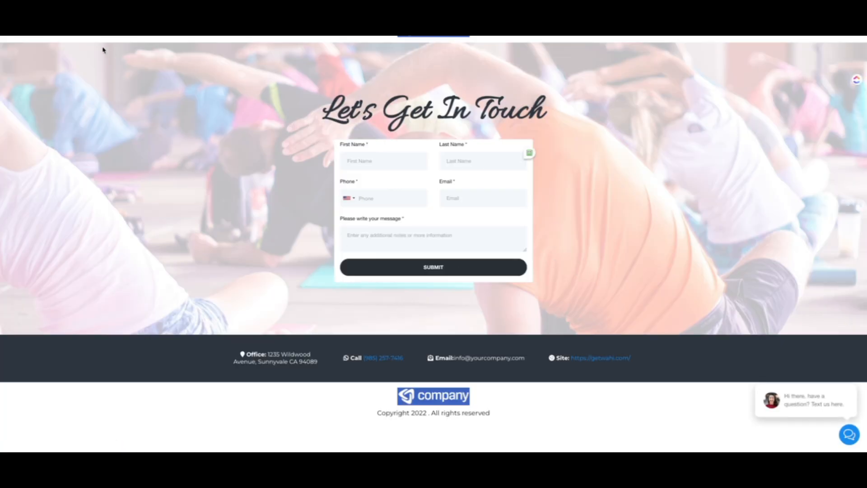
pyautogui.write('Sh')
pyautogui.press('Tab')
pyautogui.write('Ka')
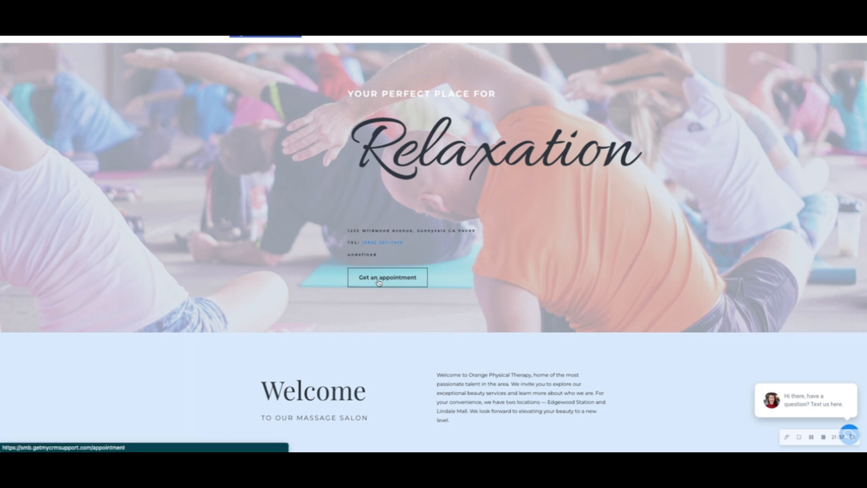
# Book a test appointment from the Home page for Friday, September 30, 2022 at 12:00 PM, with "hello" as the entered text.
pyautogui.click(378, 281)
pyautogui.click(685, 233)
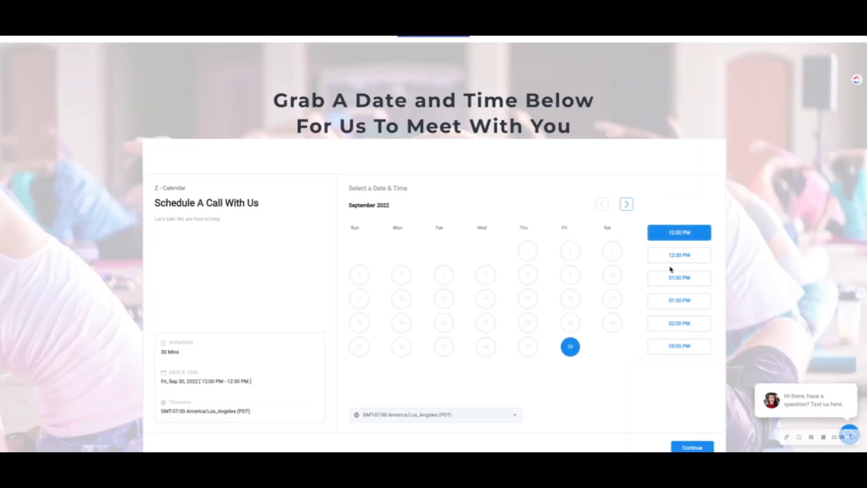
pyautogui.scroll(-3, 670, 271)
pyautogui.click(694, 318)
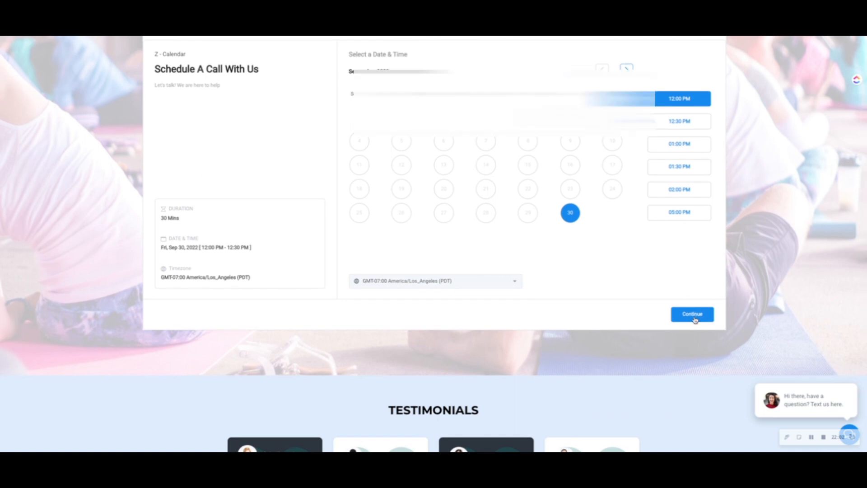
pyautogui.click(458, 149)
pyautogui.write('hello')
pyautogui.click(695, 315)
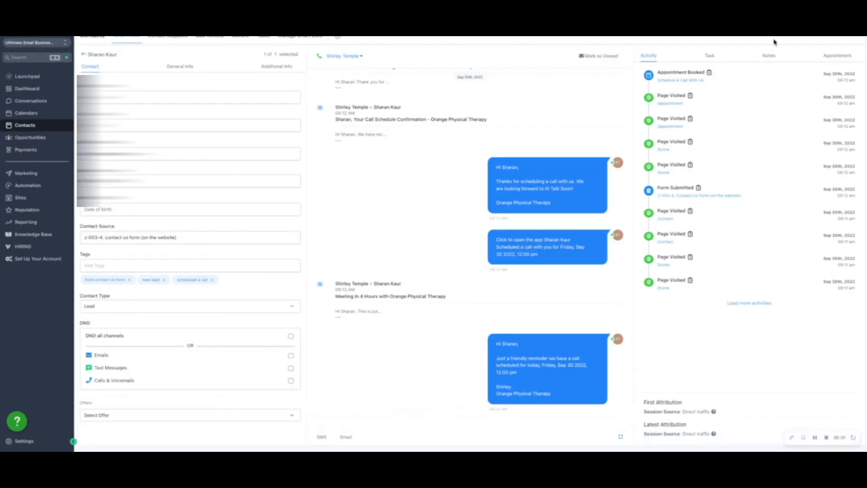
# Review the test contact's conversation, expanding the appointment reminder and contact-form thank-you emails to read them.
pyautogui.click(577, 134)
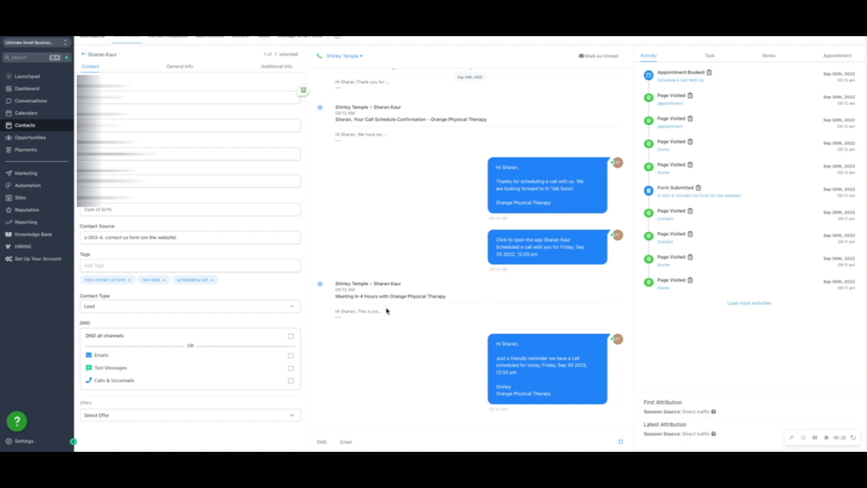
pyautogui.moveTo(557, 393); pyautogui.dragTo(517, 354)
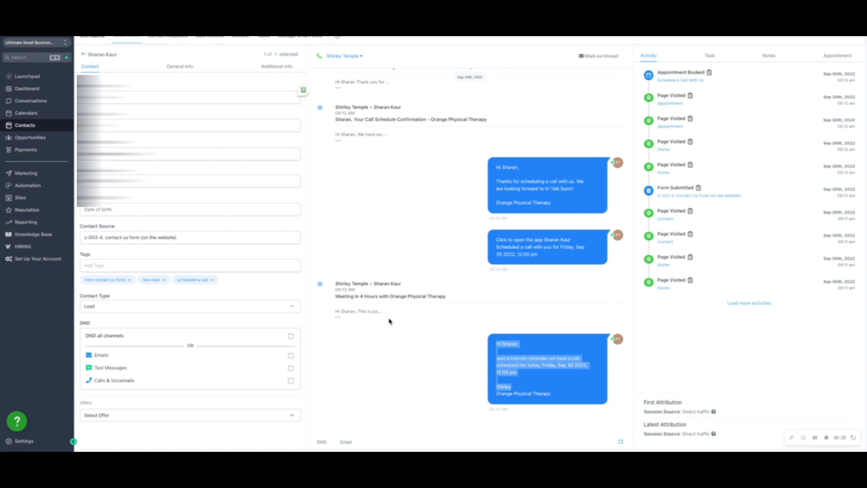
pyautogui.click(342, 318)
pyautogui.scroll(3, 397, 286)
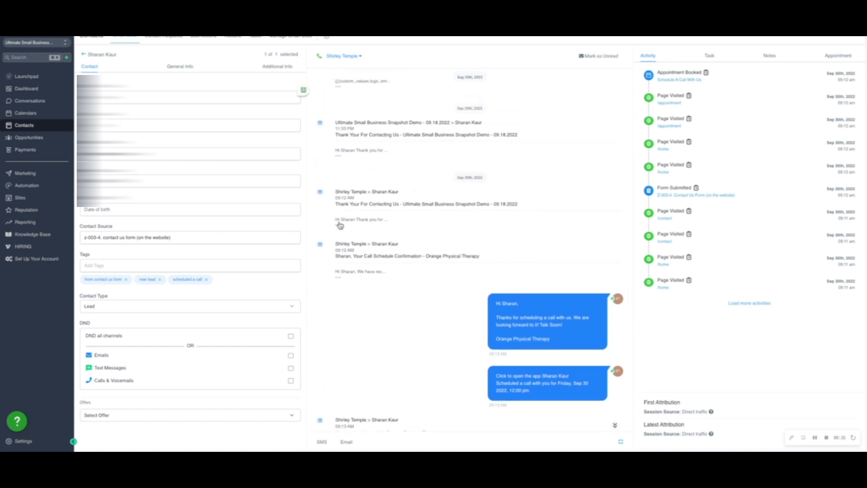
pyautogui.click(344, 227)
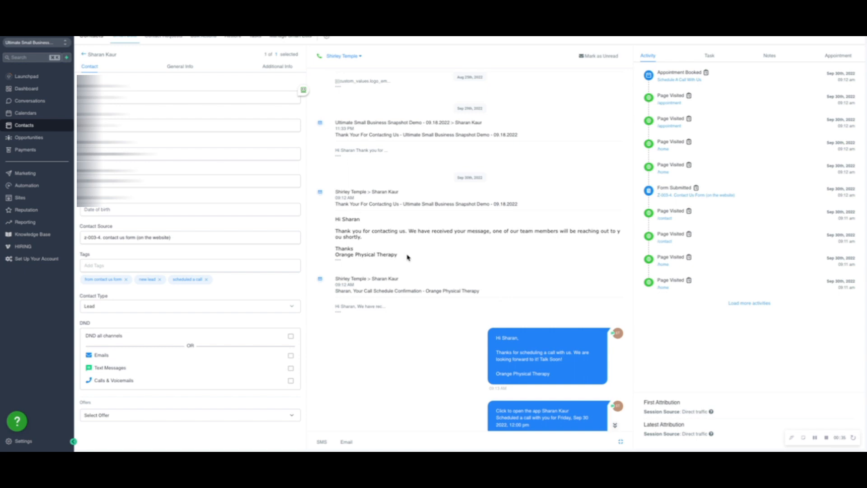
pyautogui.scroll(-3, 468, 279)
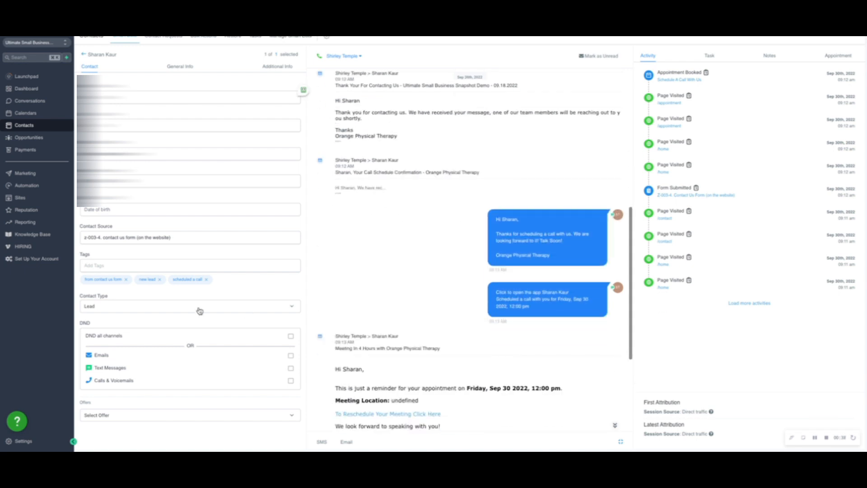
# Expand the test contact's active and past campaigns and workflows to check which automations ran.
pyautogui.scroll(-2, 200, 310)
pyautogui.click(119, 352)
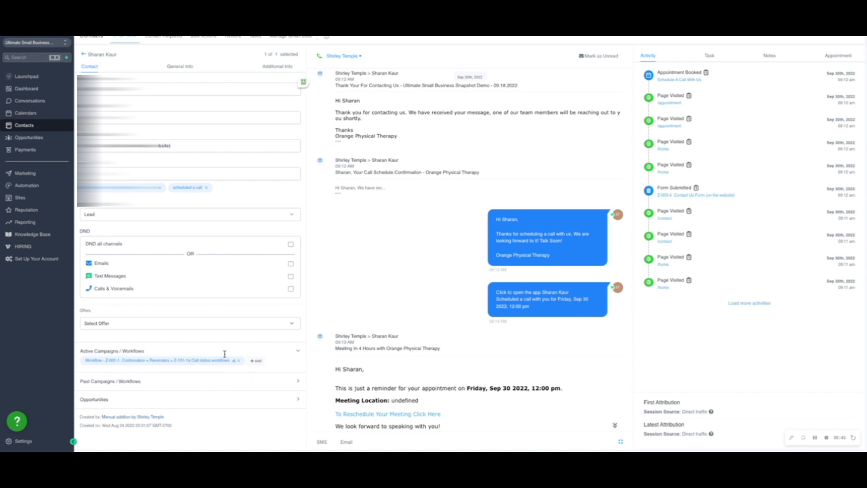
pyautogui.click(116, 382)
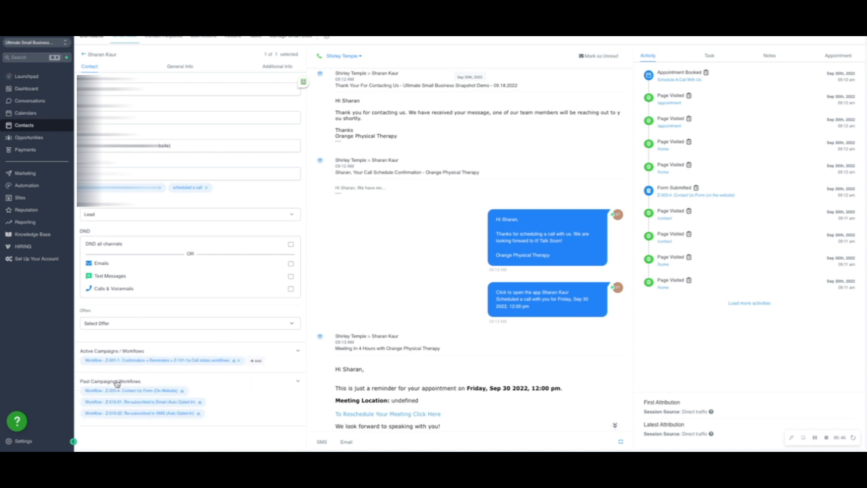
pyautogui.scroll(-1, 160, 353)
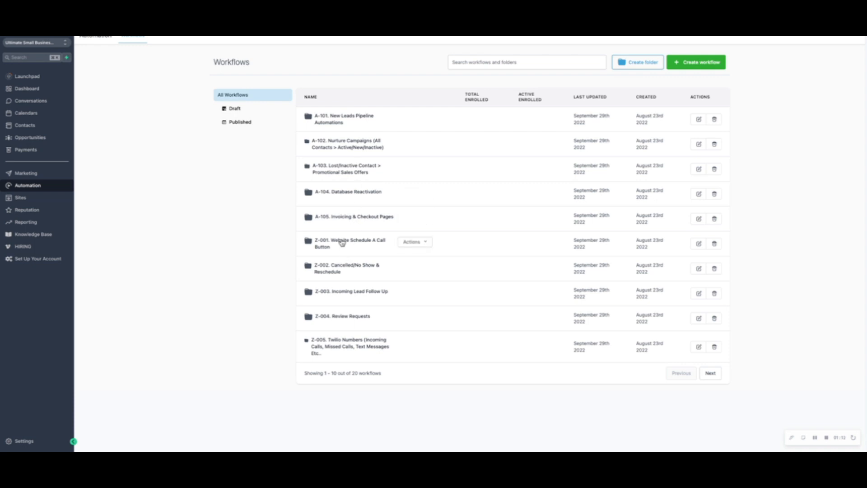
# Inspect the workflows in the "Z-003. Incoming Lead Follow Up" automation folder and return to the full workflow list.
pyautogui.click(337, 293)
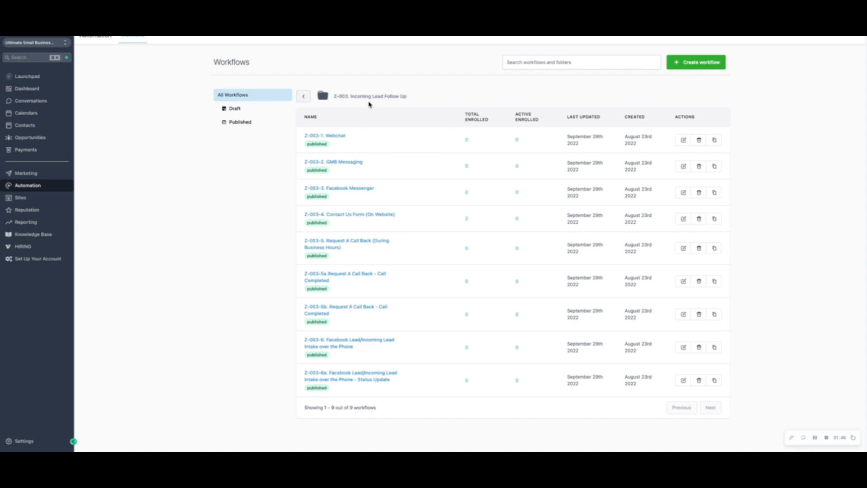
pyautogui.click(303, 97)
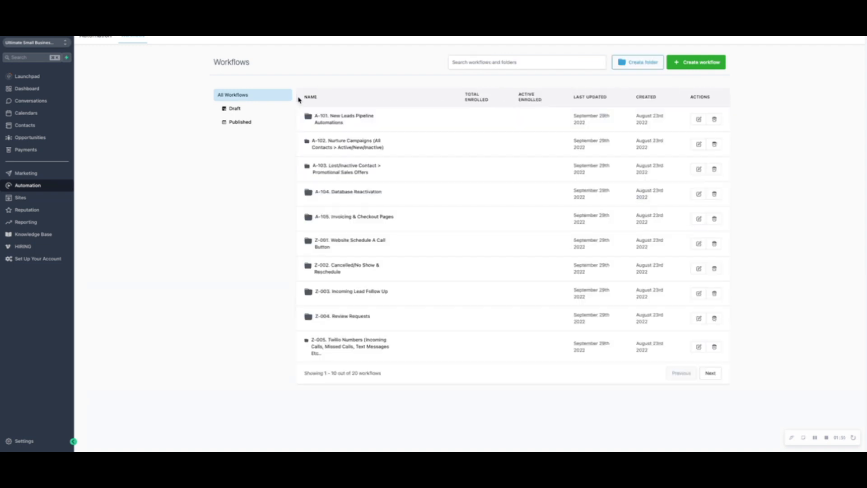